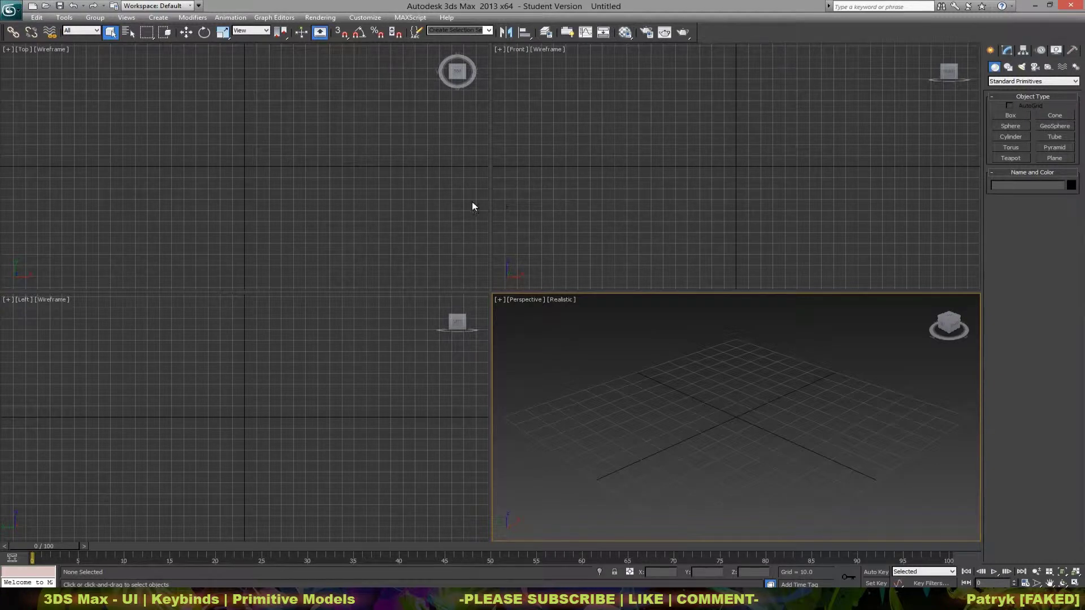
Step: Examine the four viewports one after another and inspect the Perspective grid from different distances and angles
left_click(443, 380)
left_click(443, 232)
left_click(545, 243)
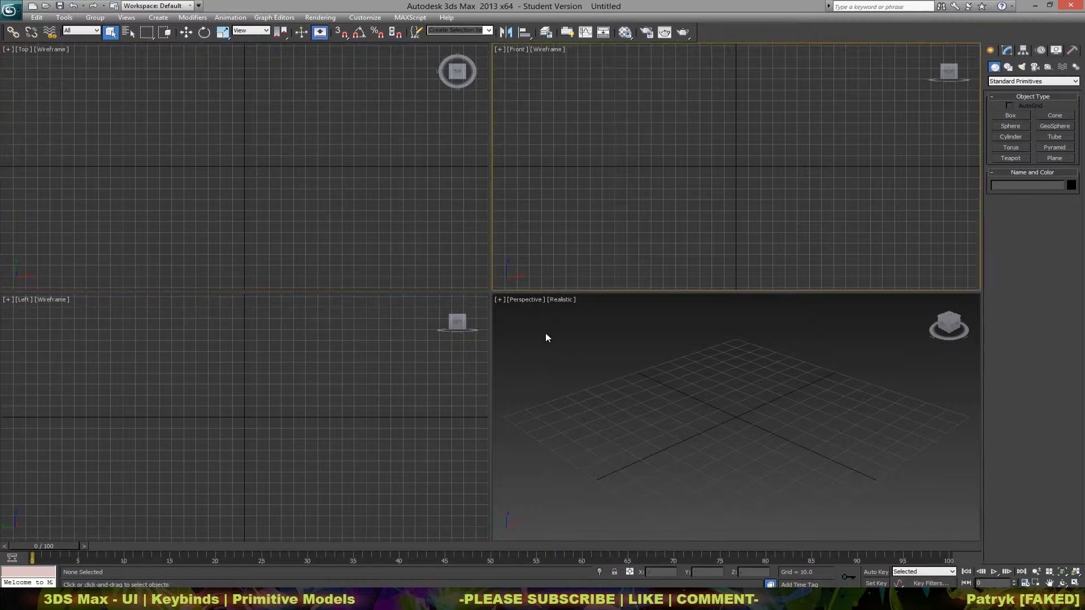
left_click(544, 334)
left_click(395, 321)
left_click(421, 232)
left_click(575, 218)
left_click(545, 335)
left_click(440, 351)
left_click(449, 249)
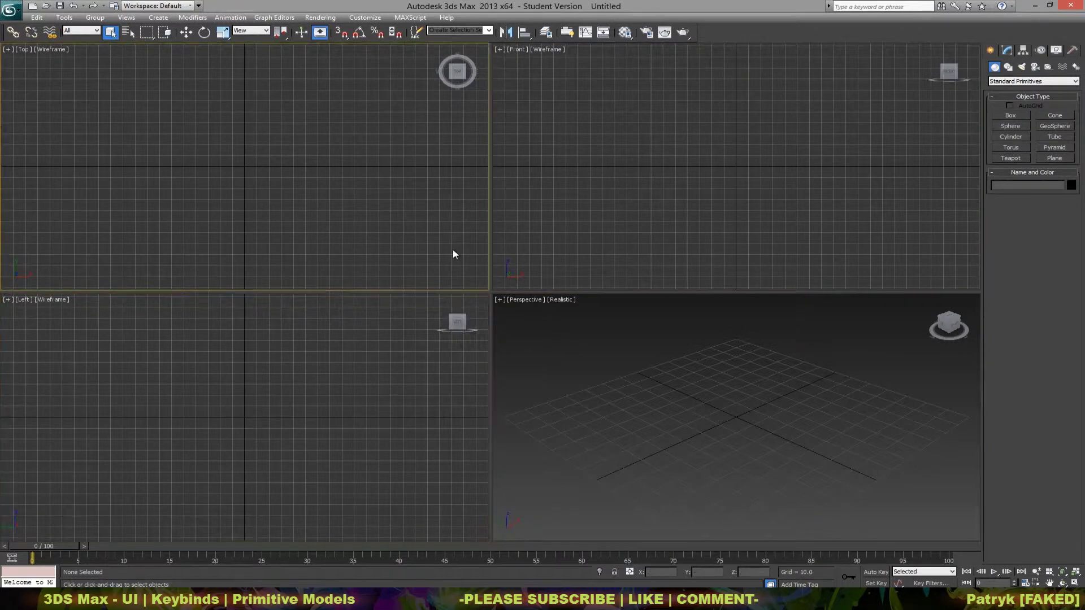
left_click(546, 243)
left_click(551, 324)
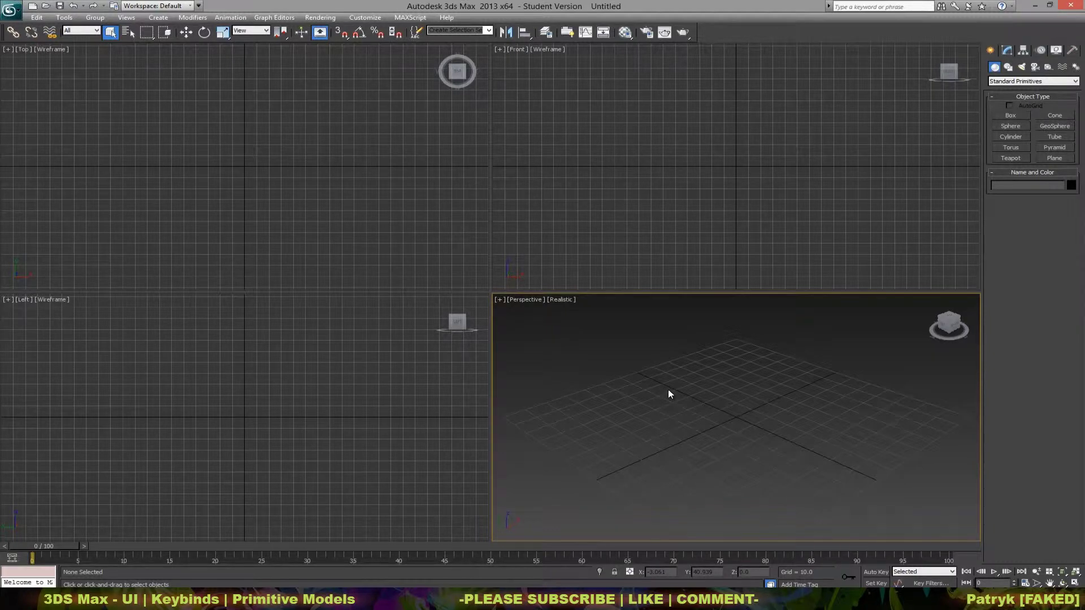
middle_click_drag(736, 404, 704, 373)
scroll(699, 365, "down", 5)
scroll(689, 369, "up", 10)
scroll(692, 393, "down", 5)
mouse_move(717, 434)
middle_mouse_down("alt")
mouse_move(760, 438)
mouse_move(812, 365)
mouse_move(698, 438)
mouse_move(744, 422)
mouse_move(705, 405)
mouse_move(696, 431)
mouse_move(702, 420)
middle_mouse_up("alt")
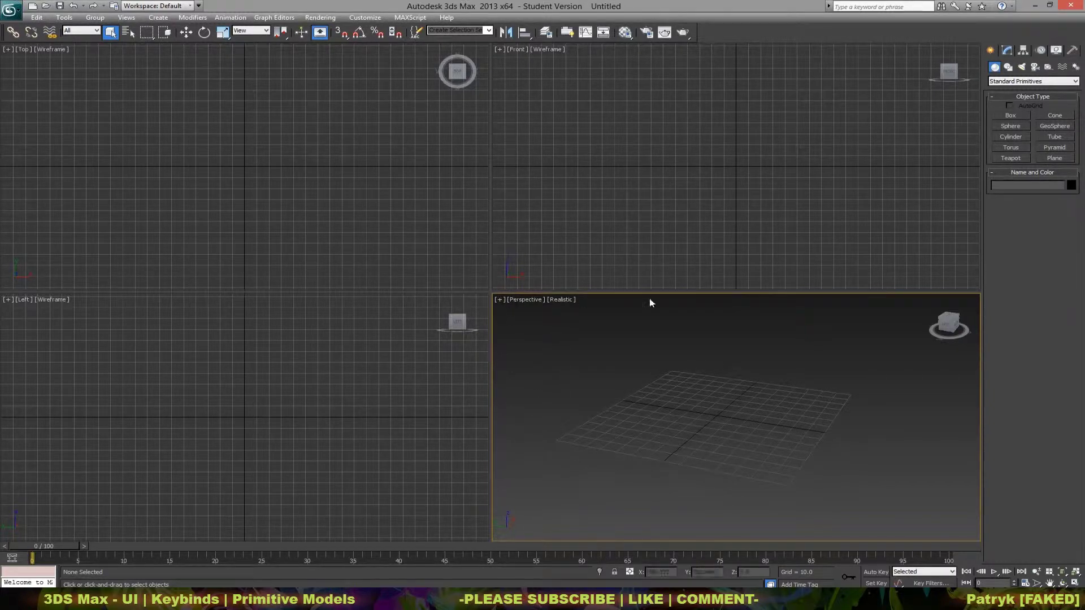
left_click(523, 208)
left_click(442, 271)
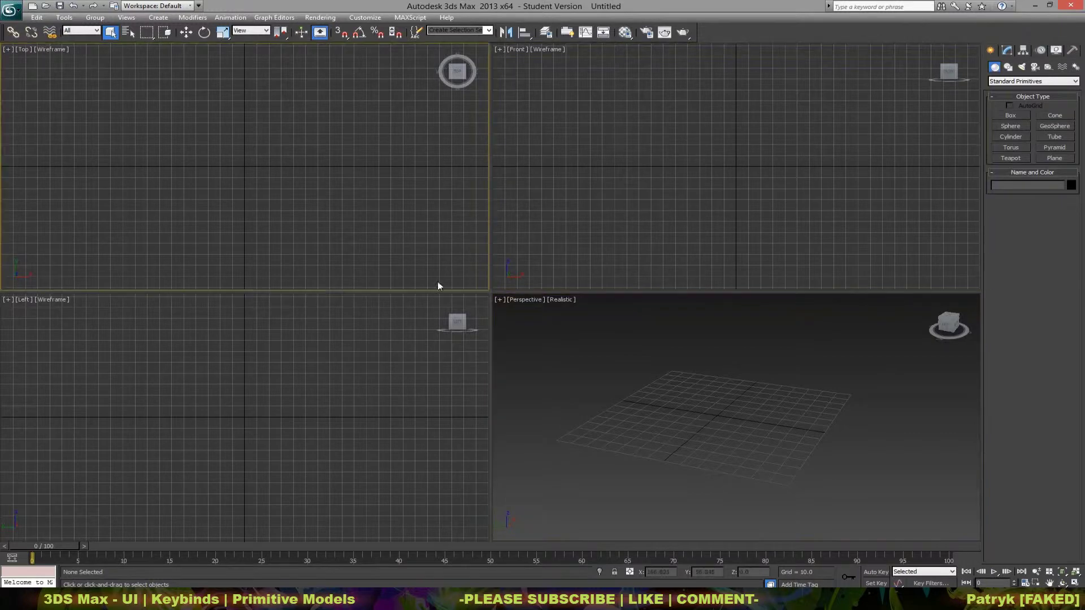
left_click(446, 340)
left_click(518, 341)
left_click(515, 254)
left_click(473, 268)
left_click(406, 334)
left_click(528, 327)
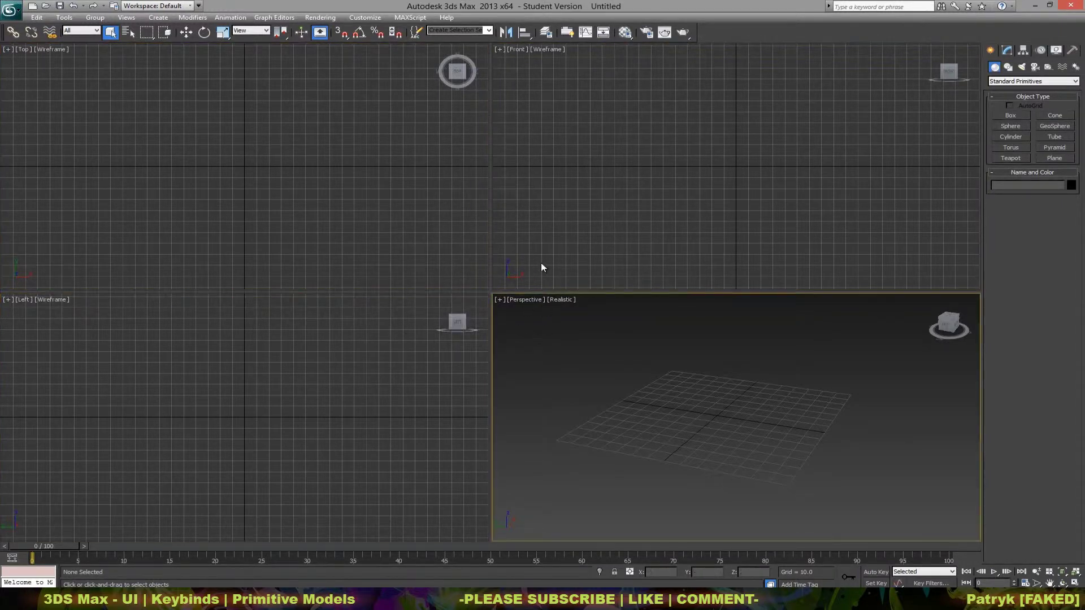
left_click(540, 264)
left_click(435, 257)
left_click(403, 310)
left_click(539, 328)
left_click(603, 239)
left_click(394, 200)
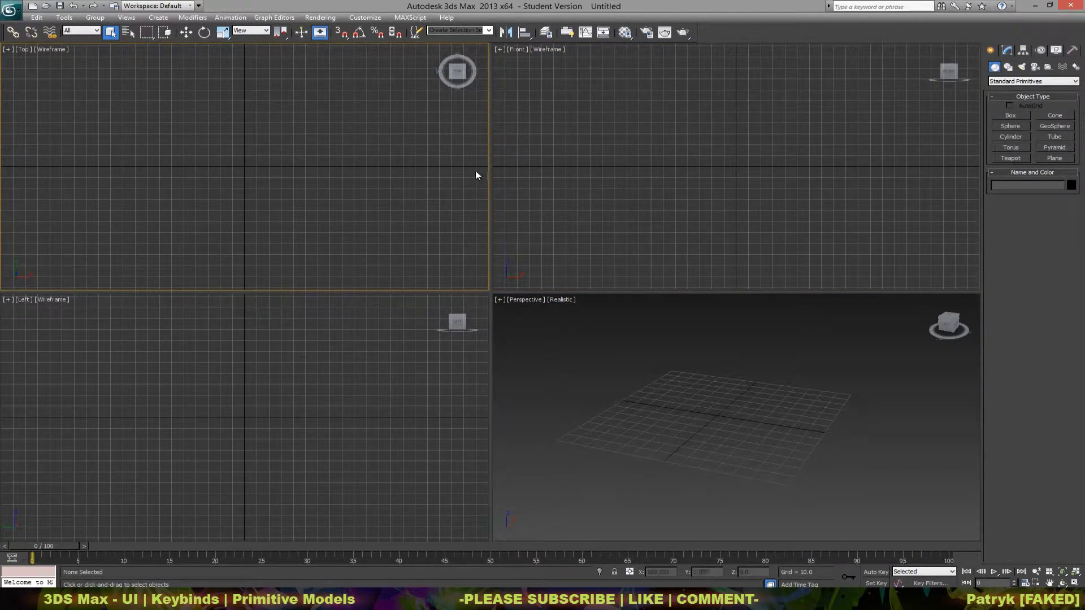
left_click(538, 249)
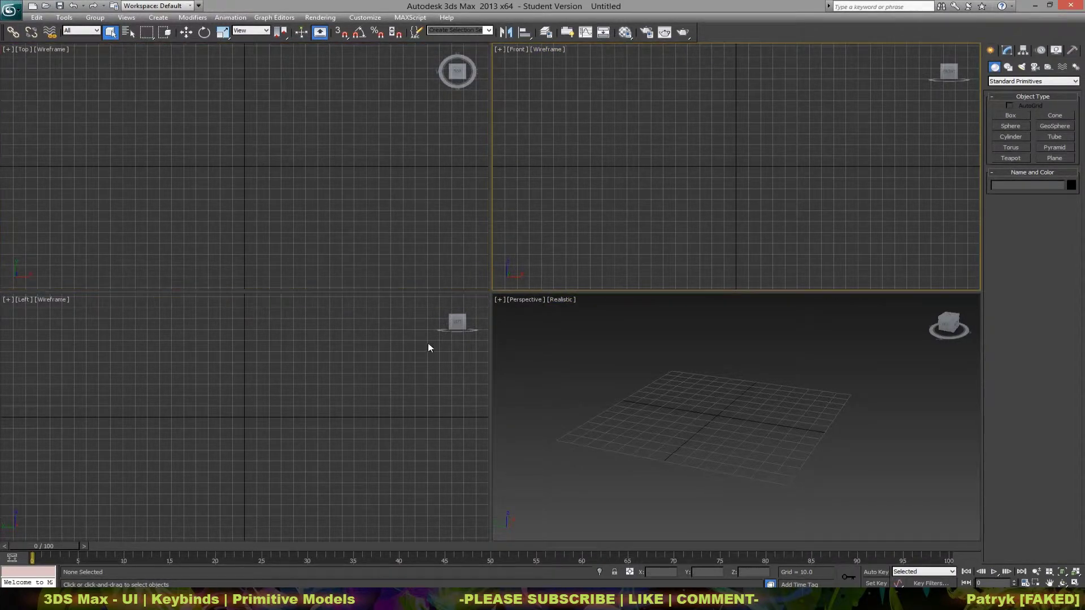
left_click(428, 343)
left_click(542, 347)
left_click(525, 266)
left_click(453, 355)
left_click(503, 308)
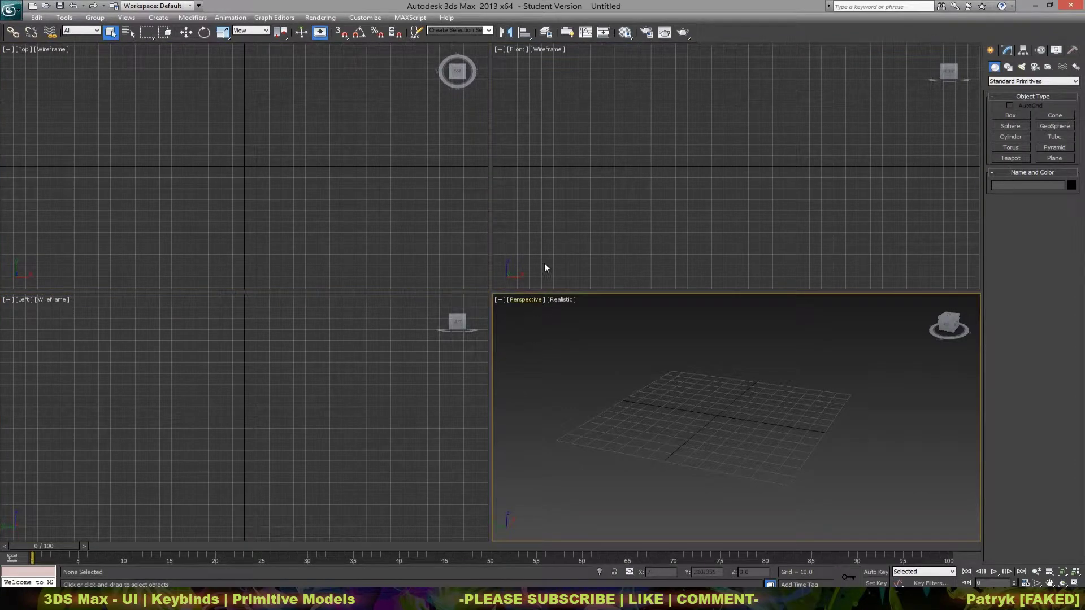
left_click(604, 239)
left_click(404, 232)
left_click(362, 351)
left_click(551, 333)
left_click(571, 249)
left_click(424, 220)
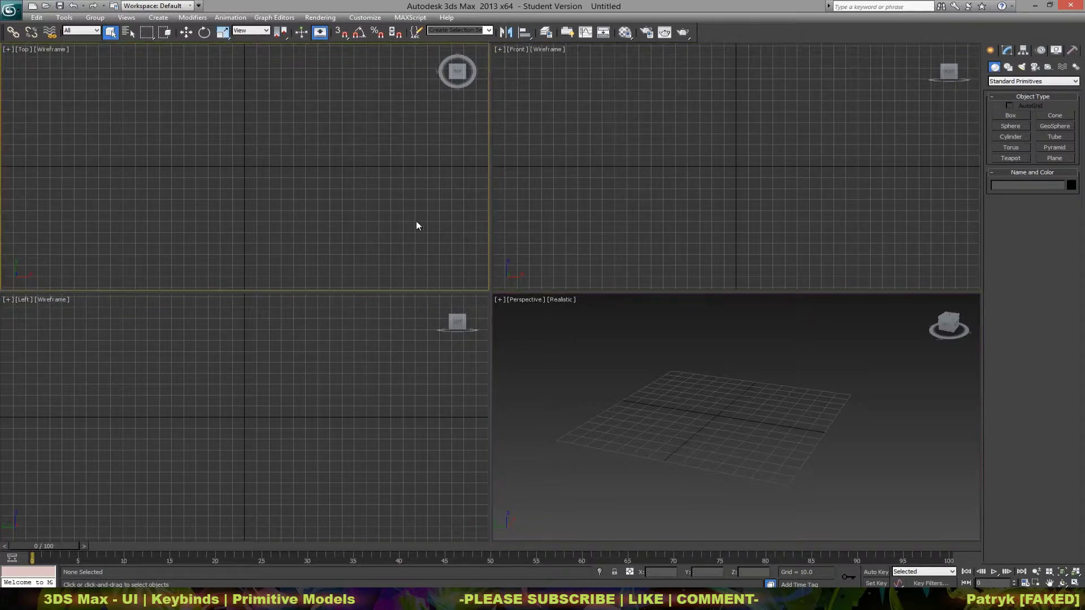
left_click(421, 328)
left_click(537, 339)
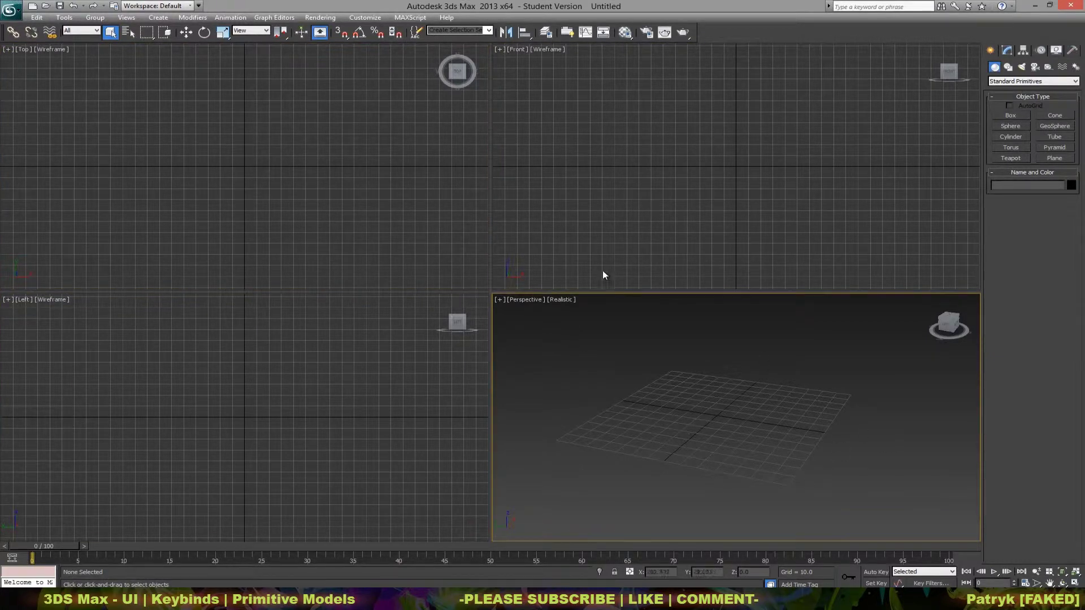
left_click(600, 271)
left_click(425, 264)
left_click(429, 339)
left_click(565, 362)
Step: Maximize the Perspective viewport, look over its grid, and restore the four-viewport layout
mouse_move(712, 383)
middle_mouse_down()
mouse_move(732, 366)
mouse_move(708, 376)
middle_mouse_up()
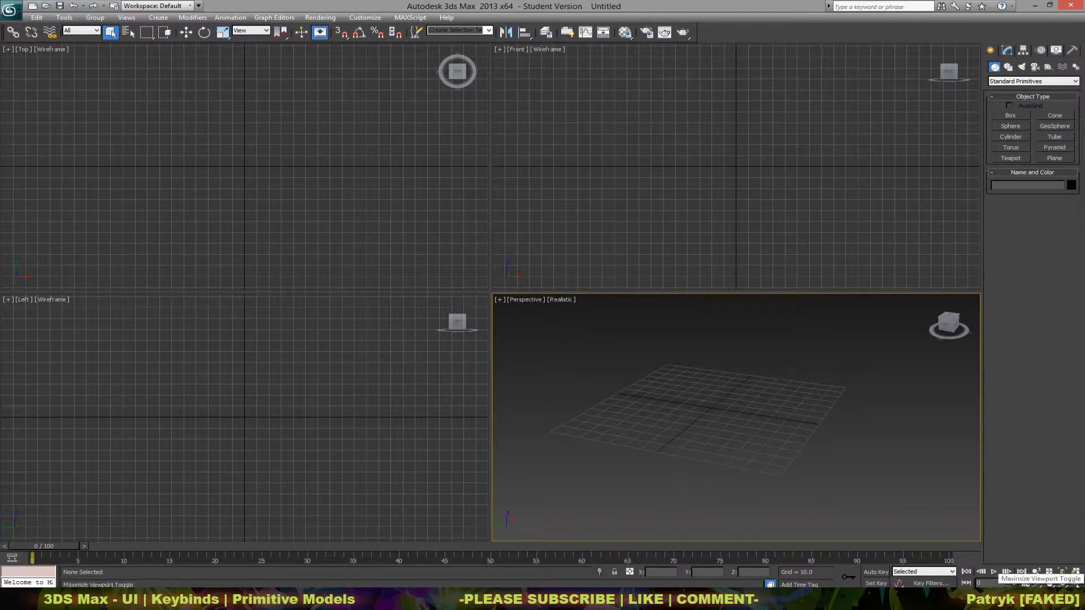
key("alt+w")
middle_click_drag(650, 398, 688, 418)
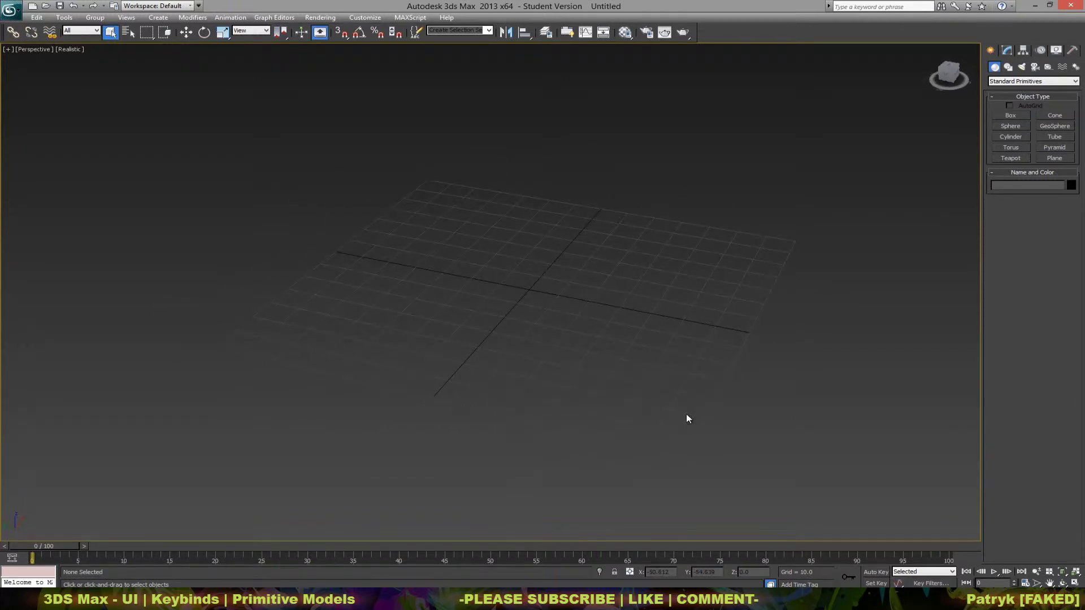
key("alt+w")
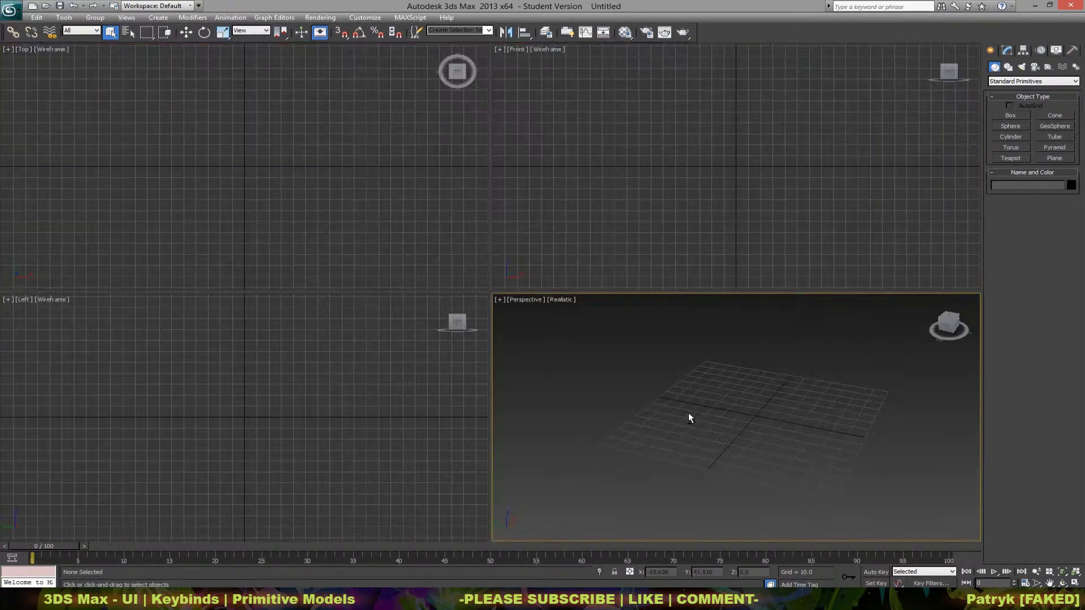
Step: Inspect the home grid in the Perspective viewport from steep, shallow and sideways viewing angles
middle_click_drag(688, 411, 683, 408, "alt")
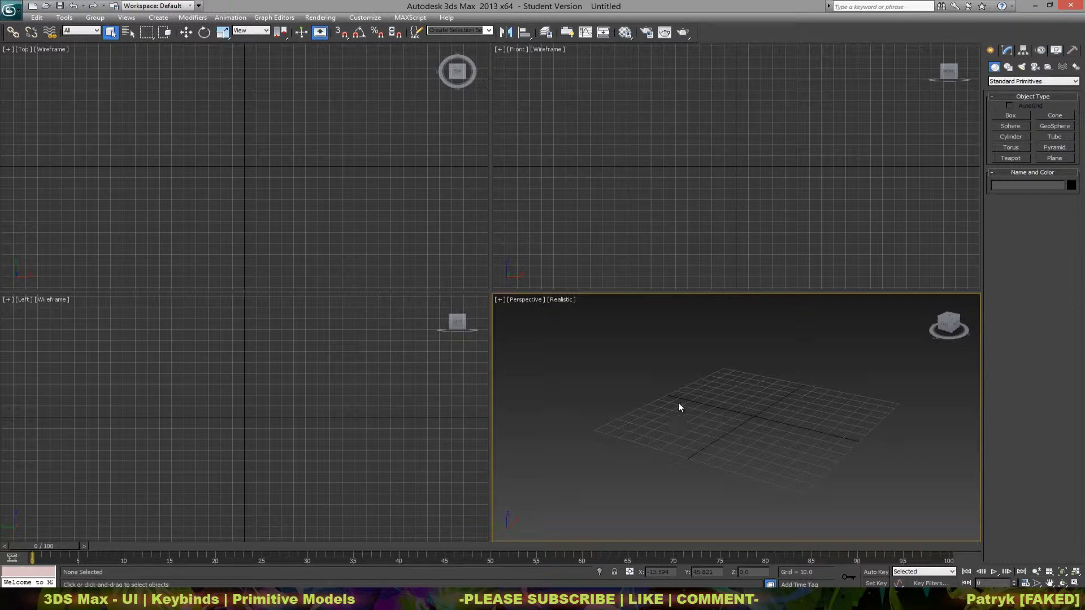
middle_click_drag(726, 408, 826, 424, "alt")
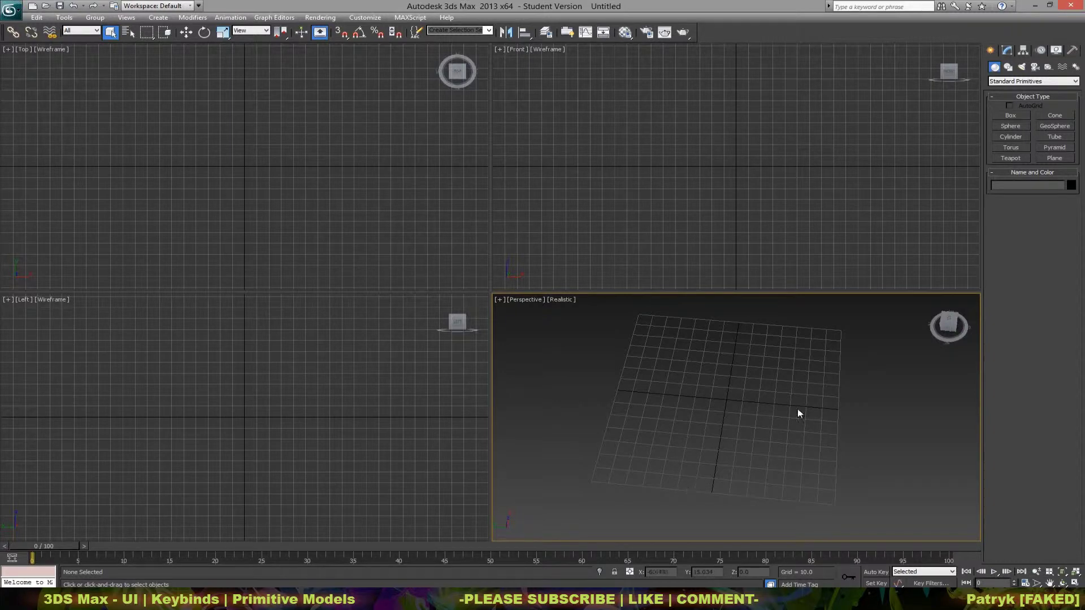
middle_click_drag(799, 412, 754, 451, "alt")
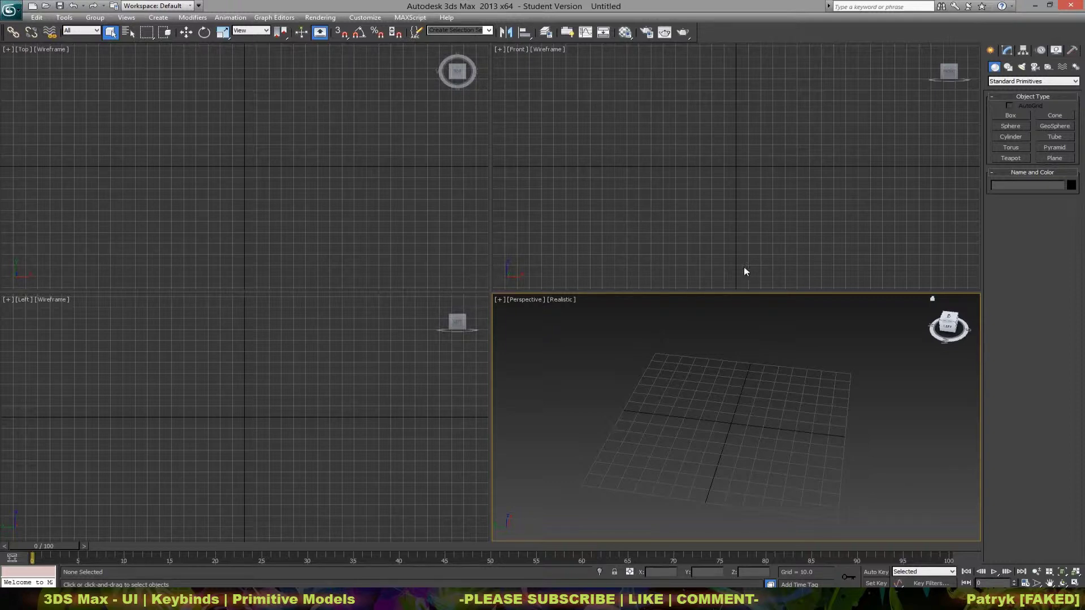
mouse_move(734, 410)
middle_mouse_down("alt")
mouse_move(748, 390)
mouse_move(750, 419)
mouse_move(710, 415)
mouse_move(690, 380)
mouse_move(717, 410)
middle_mouse_up("alt")
left_click(672, 160)
left_click(373, 220)
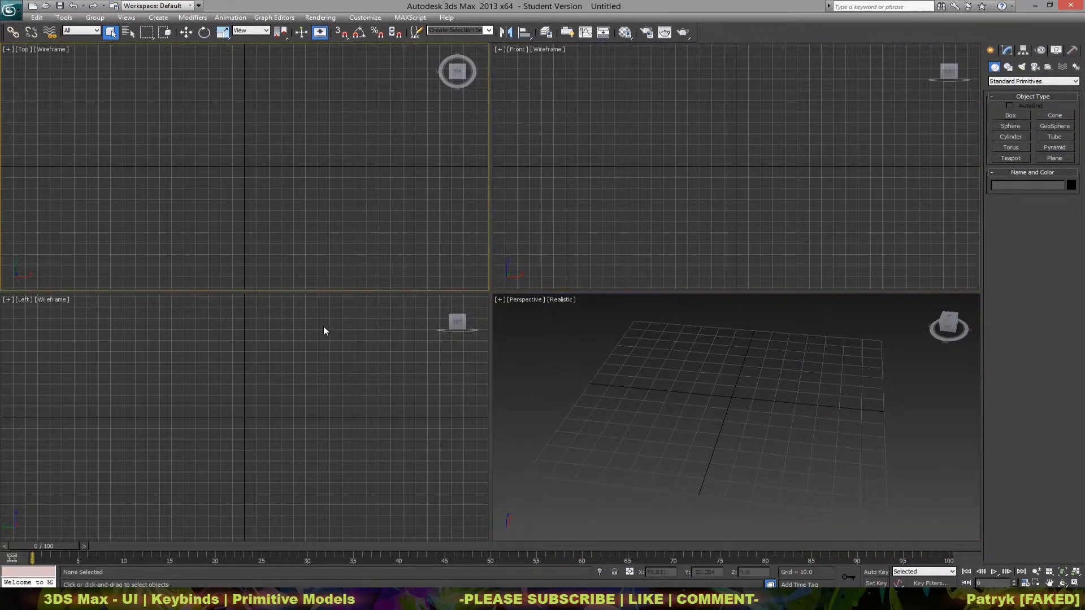
left_click(323, 326)
left_click(531, 226)
left_click(396, 226)
left_click(392, 327)
left_click(676, 421)
middle_click_drag(675, 421, 748, 412, "alt")
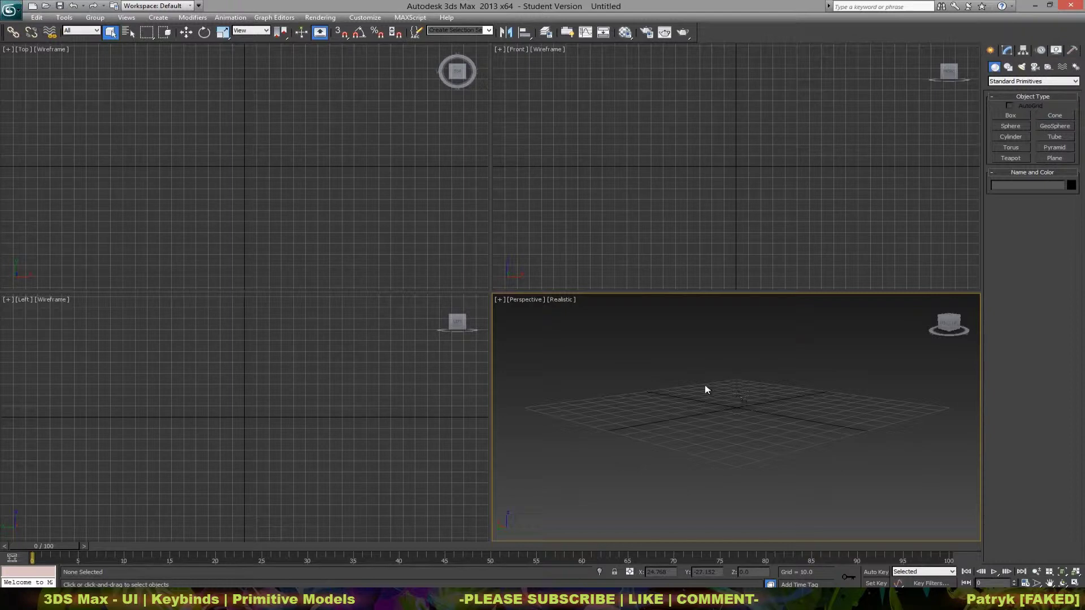
middle_click_drag(689, 382, 780, 423, "alt")
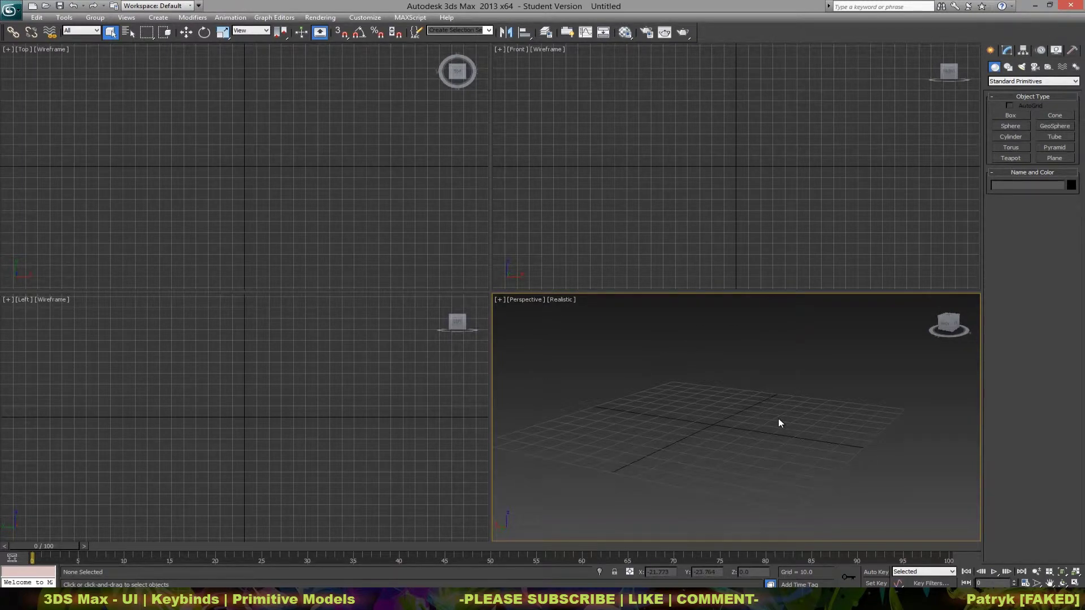
left_click(514, 276)
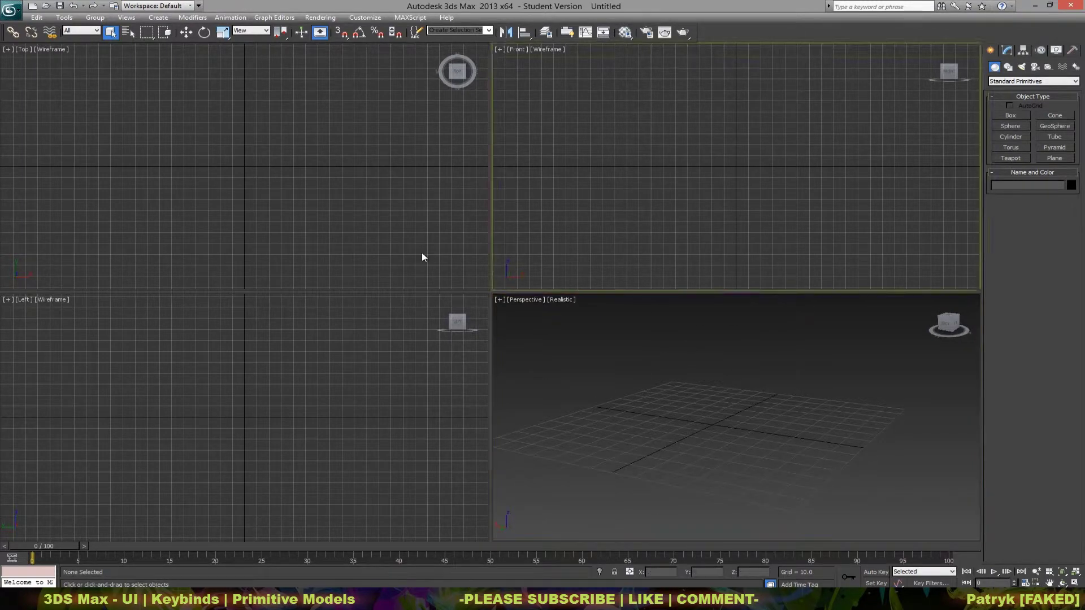
left_click(422, 252)
left_click(477, 305)
left_click(557, 349)
left_click(565, 233)
left_click(464, 238)
left_click(385, 330)
left_click(463, 237)
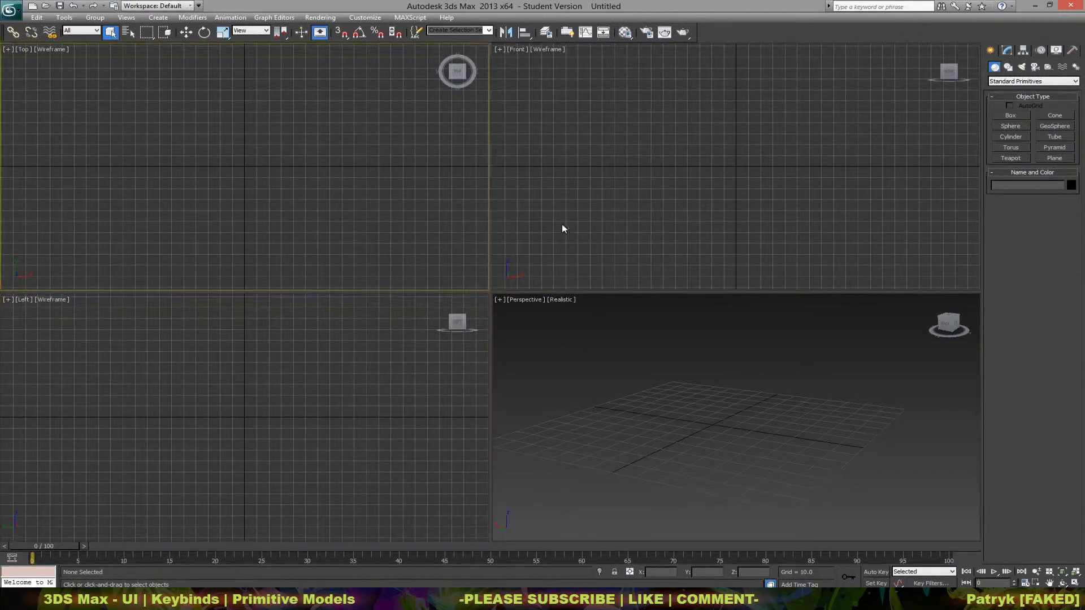
left_click(561, 223)
left_click(248, 137)
left_click(17, 351)
left_click(558, 311)
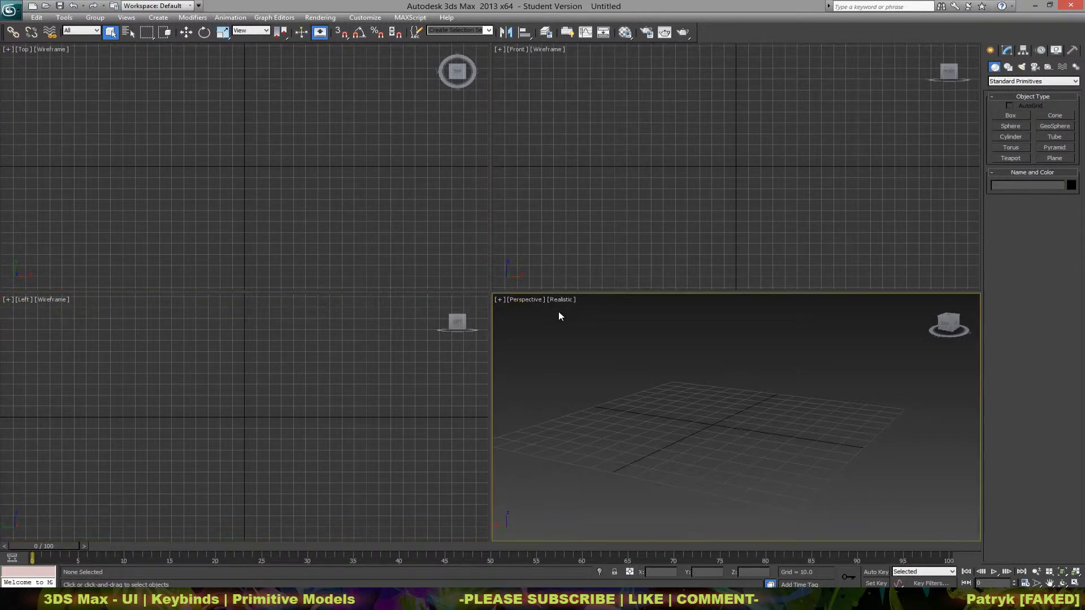
Step: Review the shading options and the point-of-view options available for the Front viewport
left_click(535, 235)
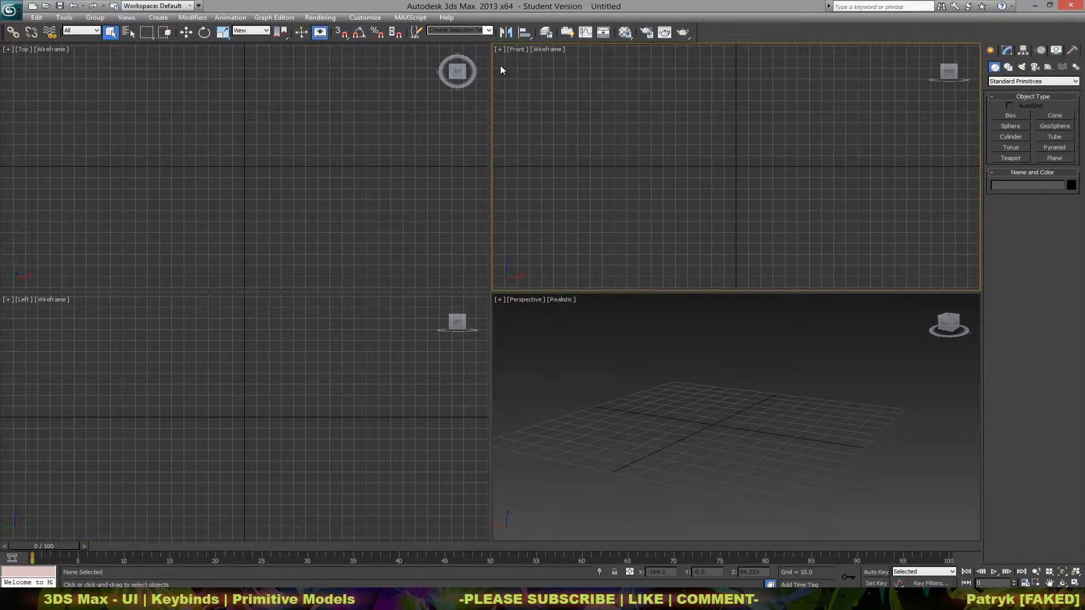
left_click(548, 50)
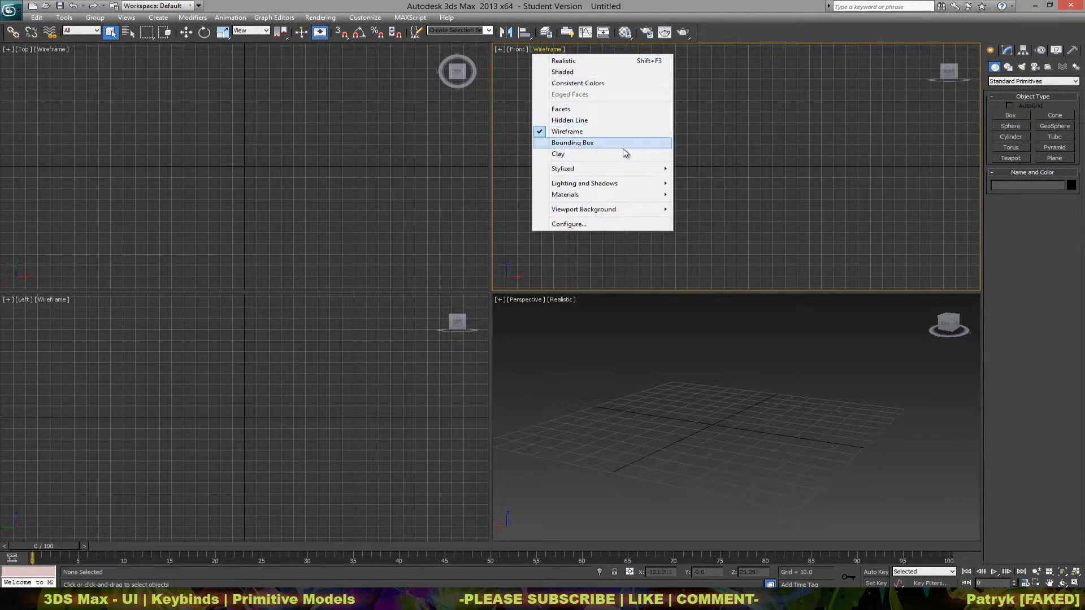
left_click(717, 162)
left_click(522, 51)
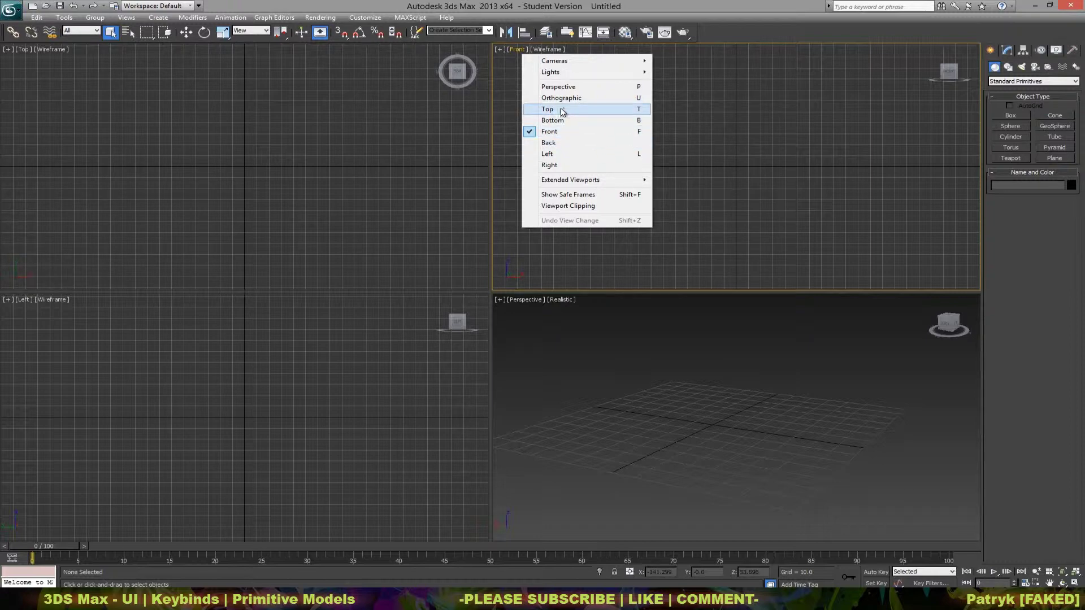
left_click(705, 100)
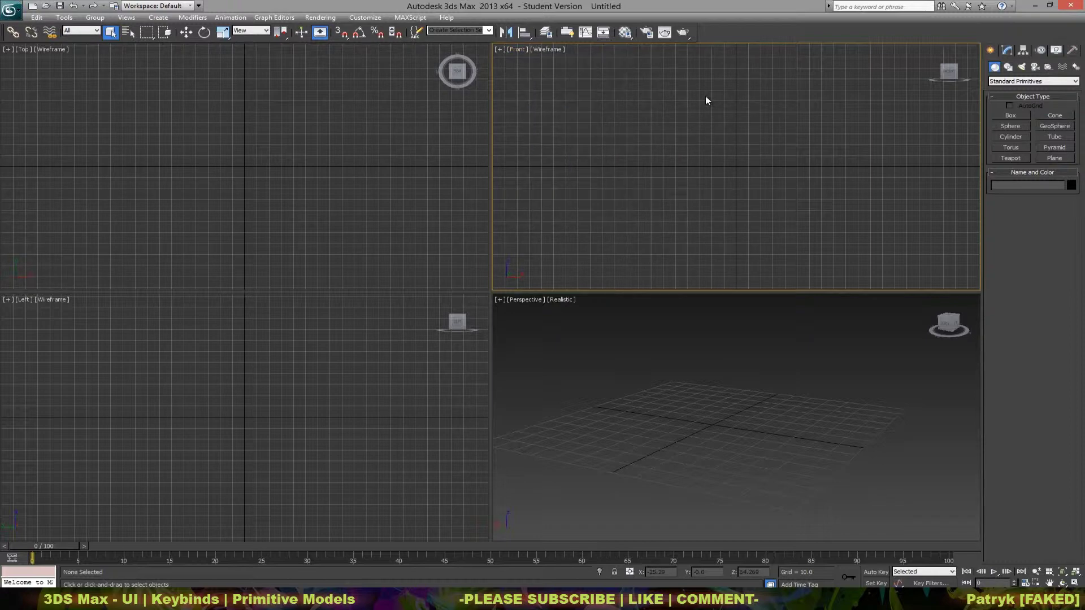
Step: Configure the viewport statistics to show only the triangle count, covering Total + Selection
left_click(499, 49)
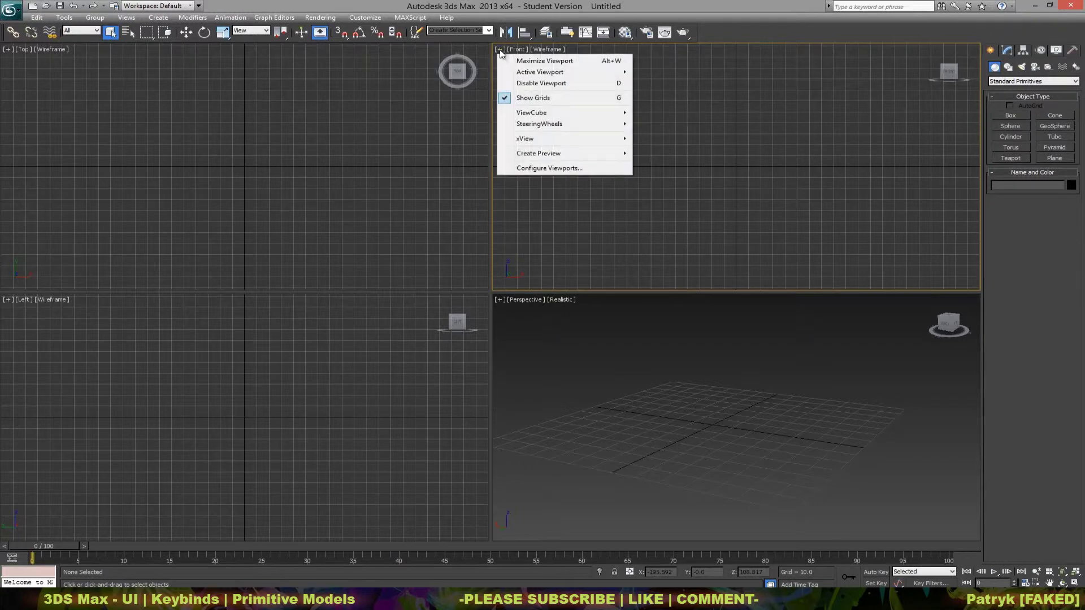
left_click(562, 168)
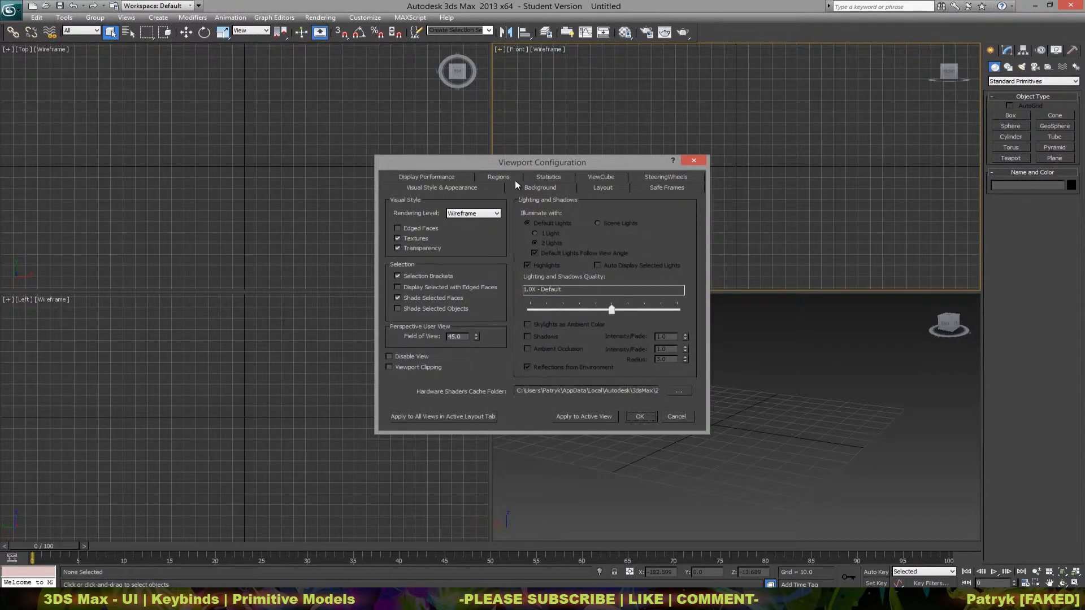
left_click(544, 178)
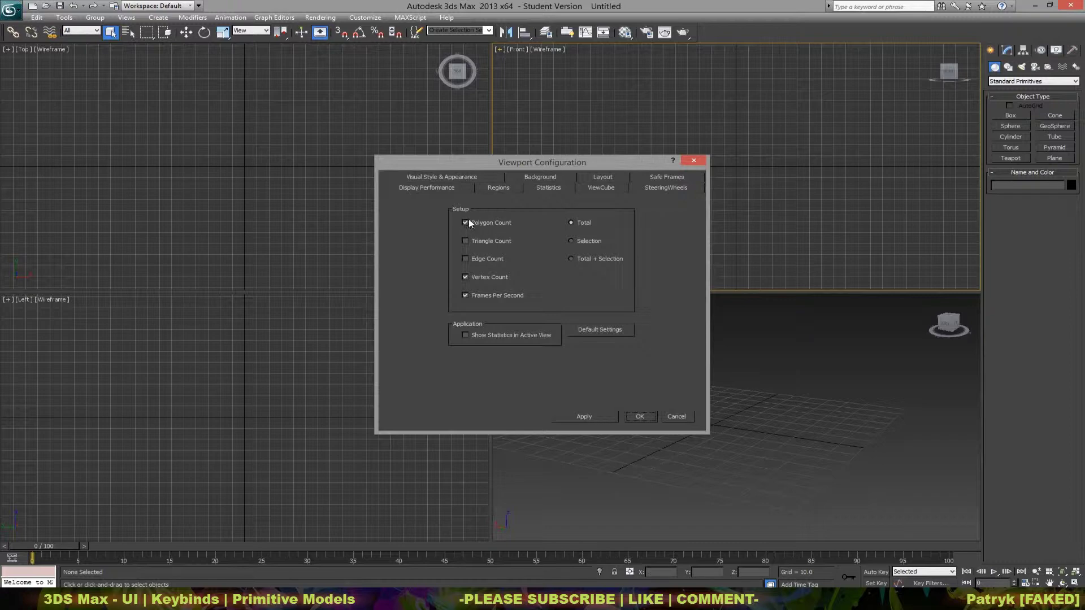
left_click(477, 240)
left_click(465, 296)
left_click(571, 258)
left_click(634, 415)
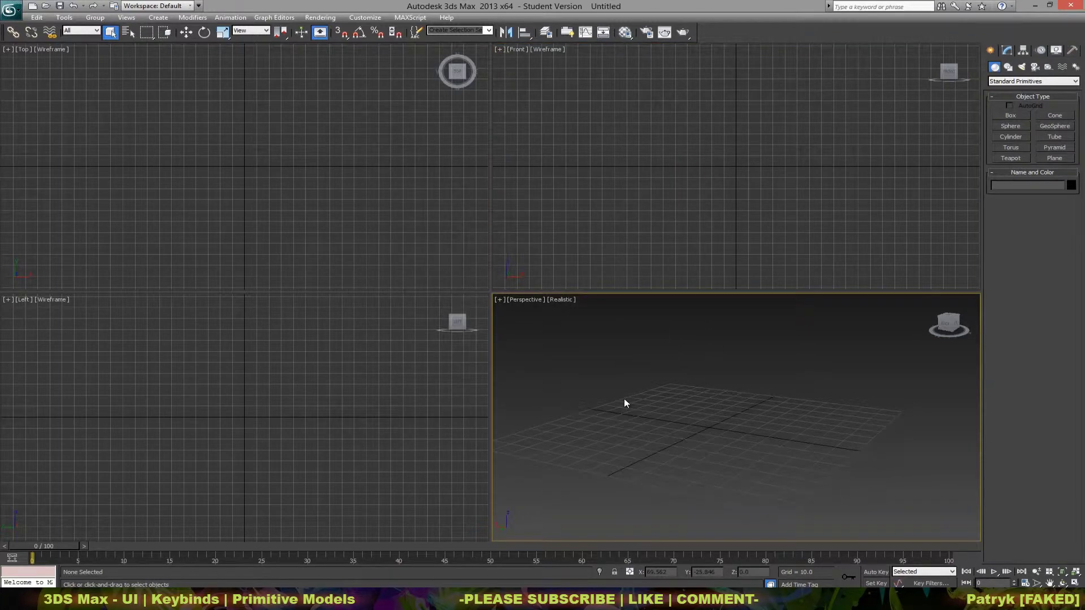
Step: Show the statistics overlay in the Perspective, Front, Top and Left viewports
key("7")
middle_click_drag(623, 398, 615, 403)
left_click(567, 219)
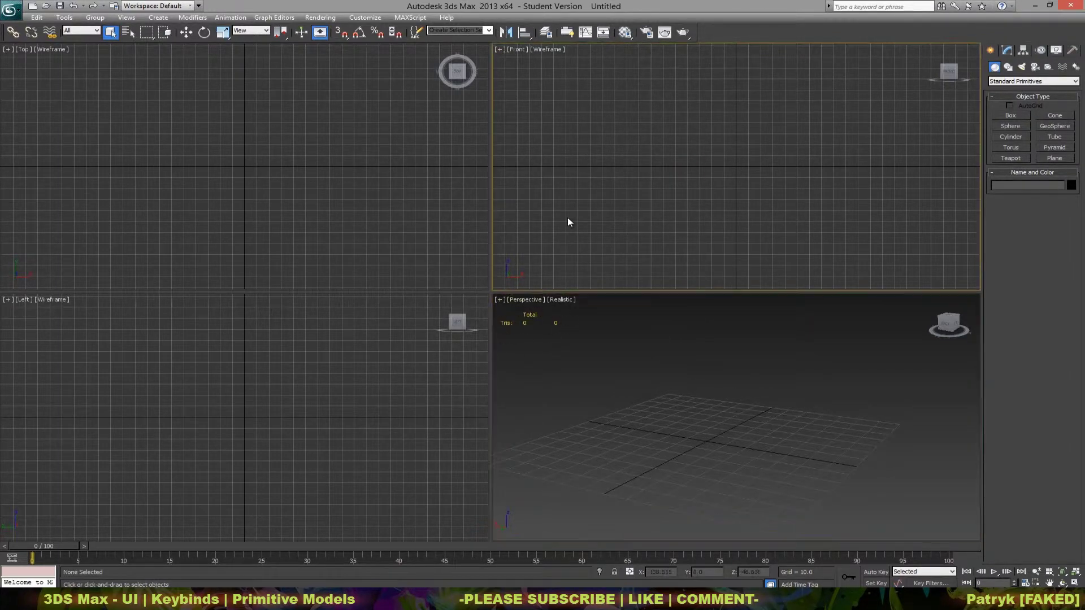
key("7")
left_click(434, 164)
key("7")
left_click(358, 344)
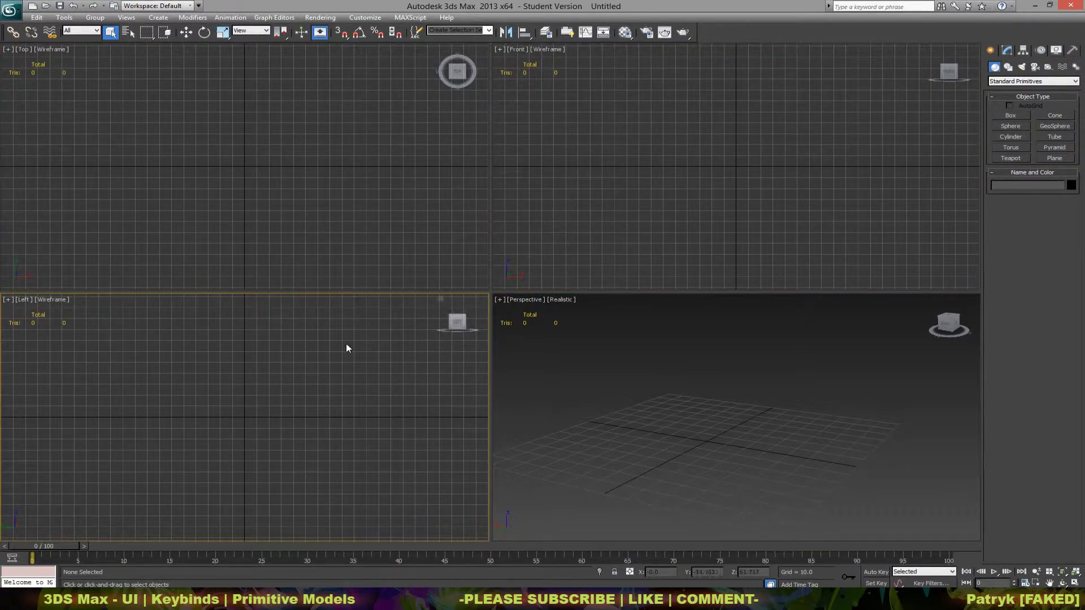
key("7")
Step: Hide the statistics overlay in all four viewports and make the Perspective viewport active again
left_click(559, 339)
key("7")
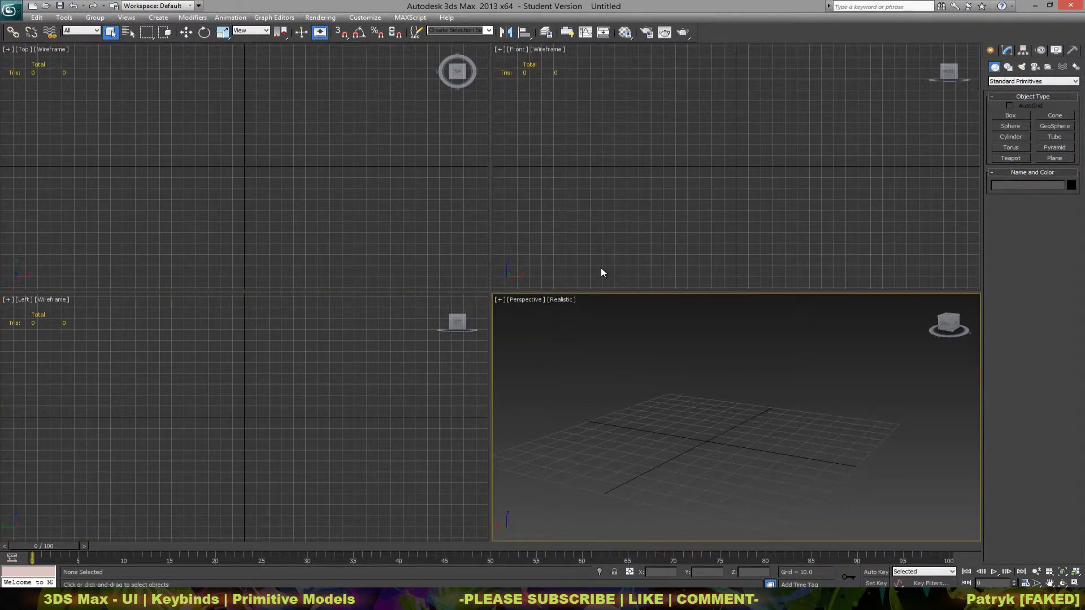
left_click(601, 272)
key("7")
left_click(464, 254)
key("7")
left_click(487, 367)
key("7")
left_click(497, 371)
middle_click_drag(642, 429, 636, 426)
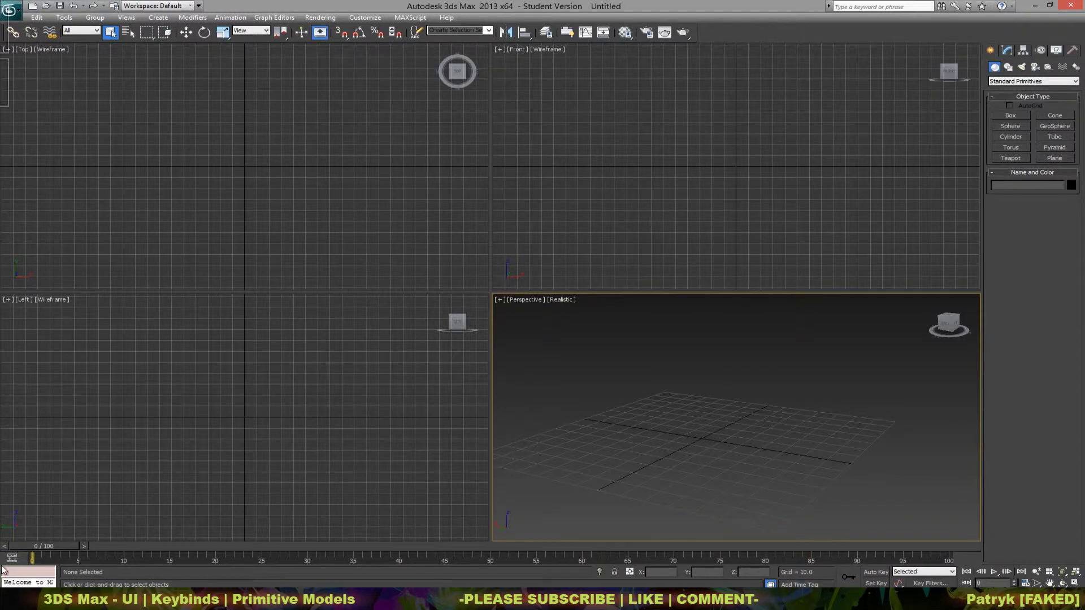
left_click_drag(49, 547, 14, 548)
key("q")
middle_click_drag(642, 439, 865, 531)
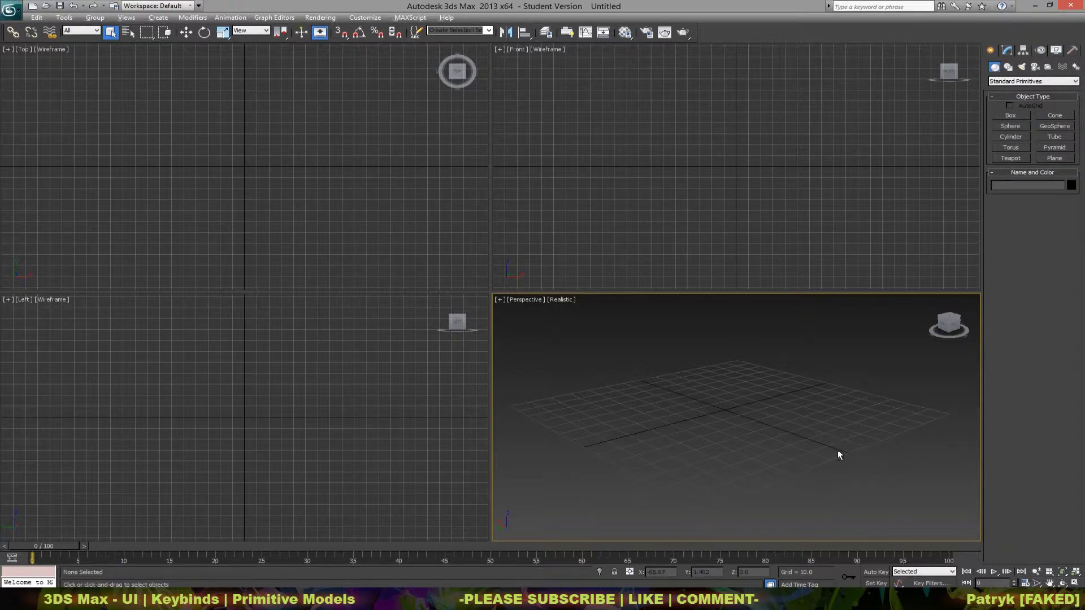
middle_click_drag(974, 507, 972, 516, "alt")
left_click(777, 151)
left_click(358, 211)
left_click(618, 356)
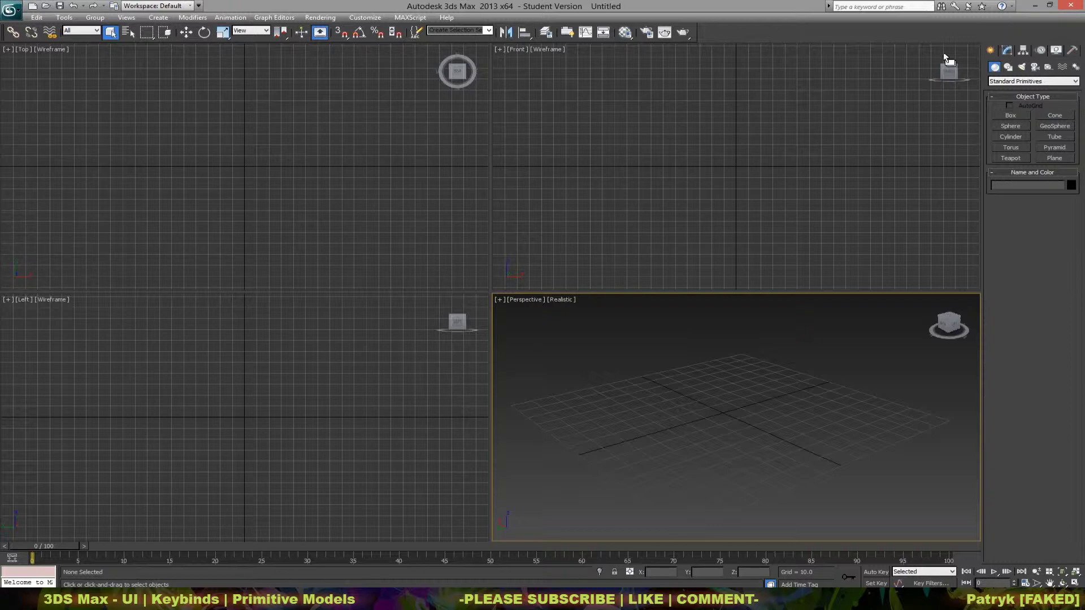
Step: Look at the modifier settings, return to the creation tools, and try out a wider multi-column command panel before restoring it to one column
left_click(1016, 50)
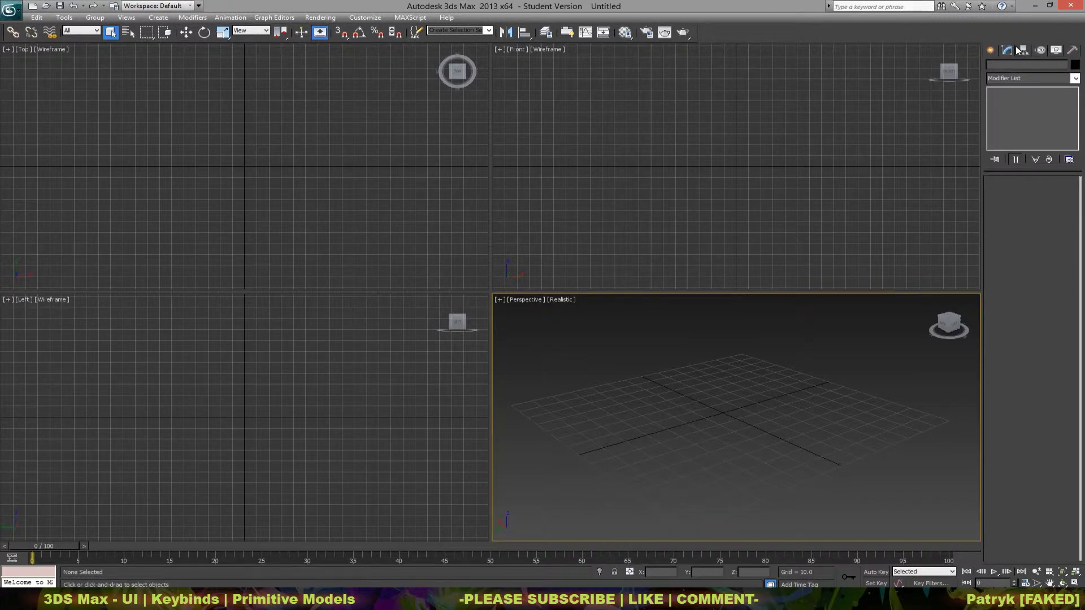
left_click(985, 51)
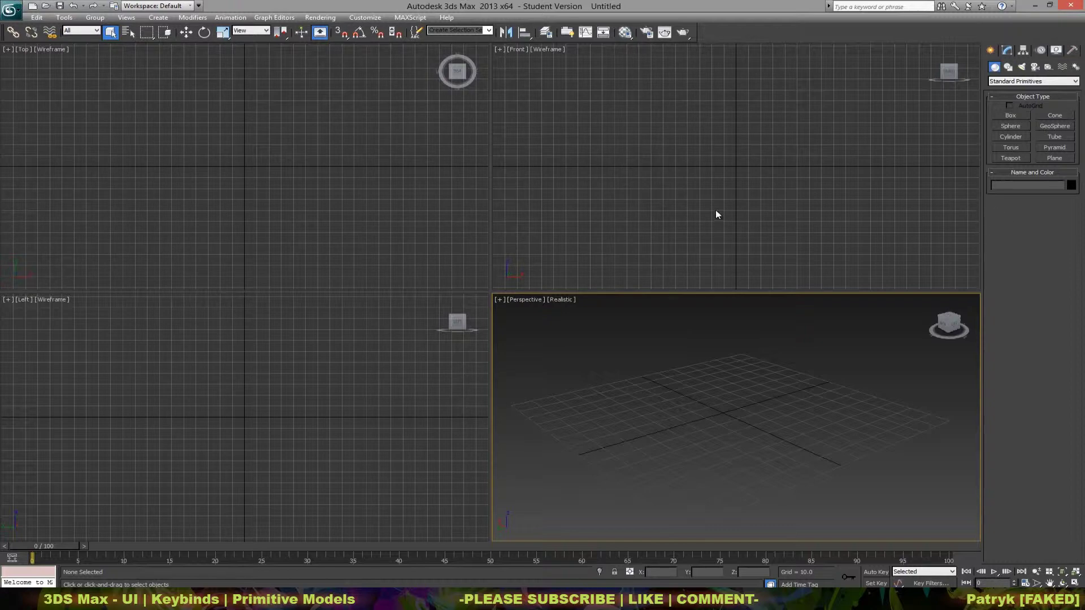
left_click_drag(981, 158, 930, 167)
left_click_drag(984, 189, 815, 200)
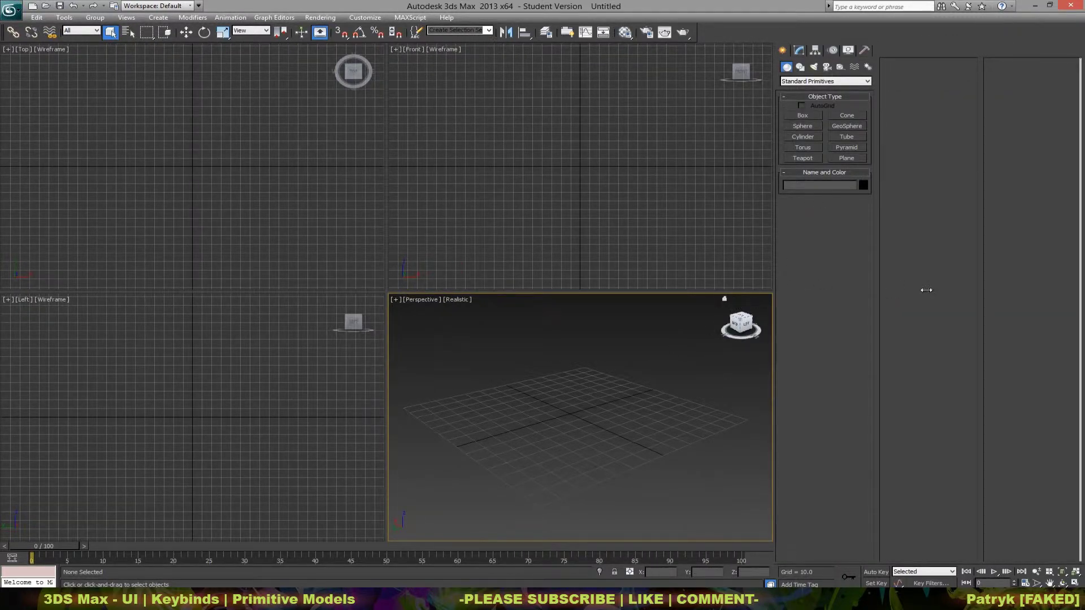
left_click_drag(926, 289, 1008, 287)
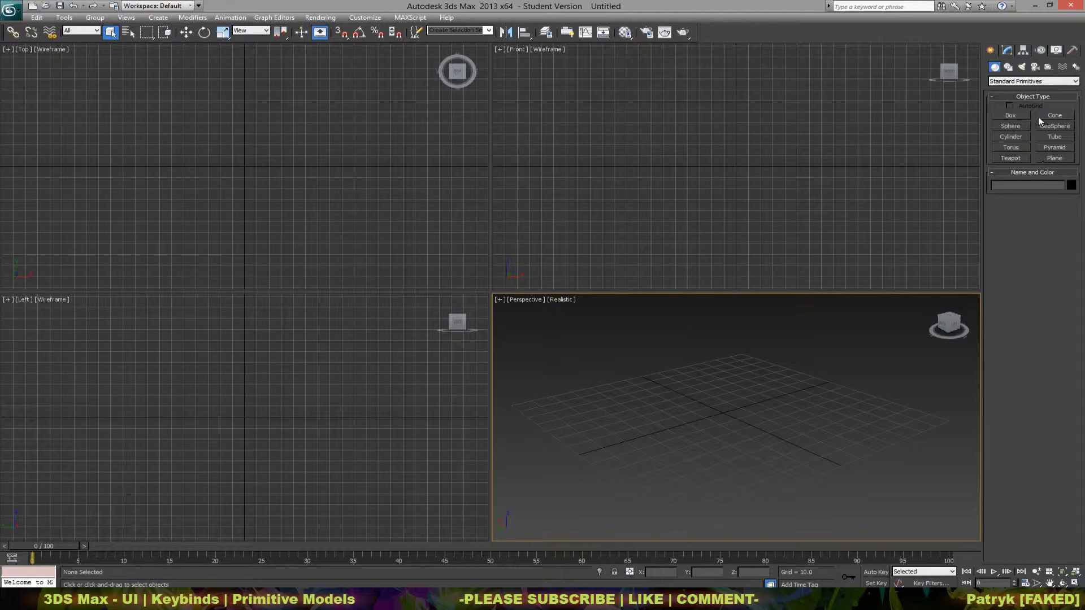
Step: Review the available workspace layouts and keep the default workspace
middle_click_drag(765, 446, 777, 431)
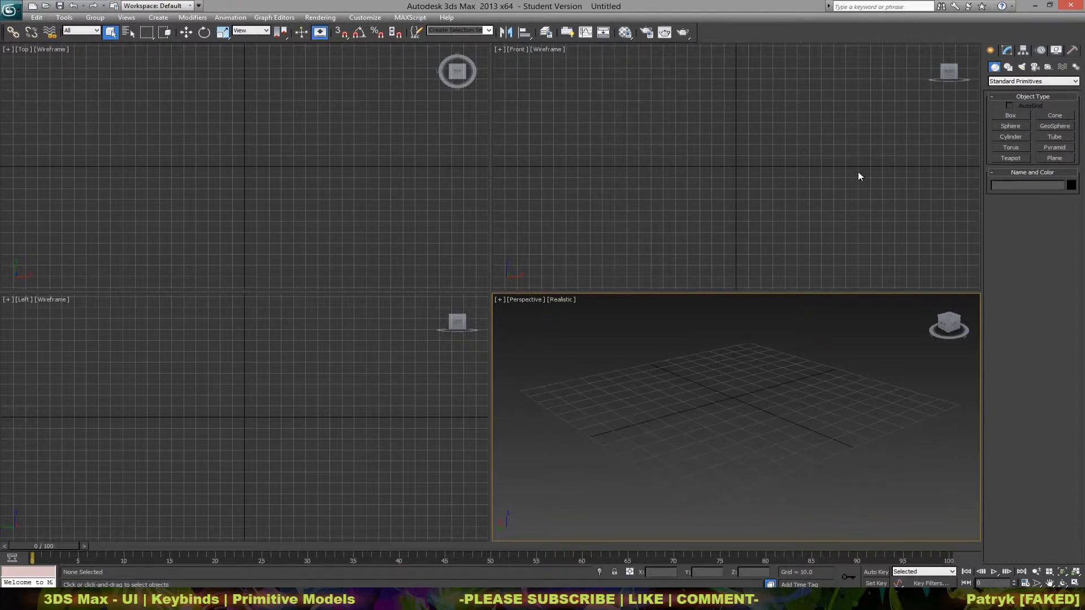
middle_click_drag(784, 418, 746, 328, "alt")
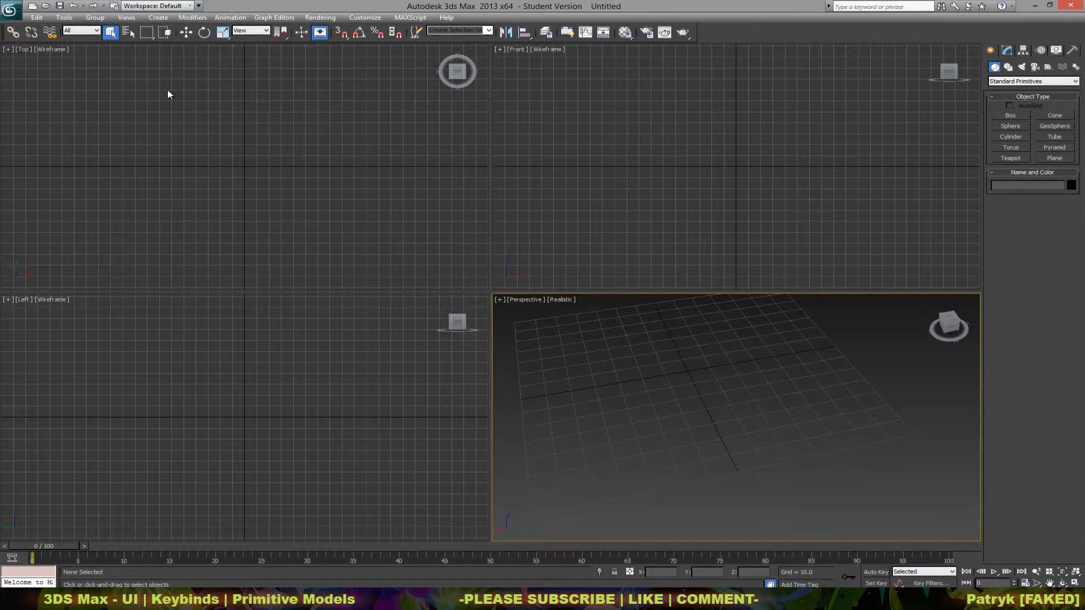
left_click(169, 6)
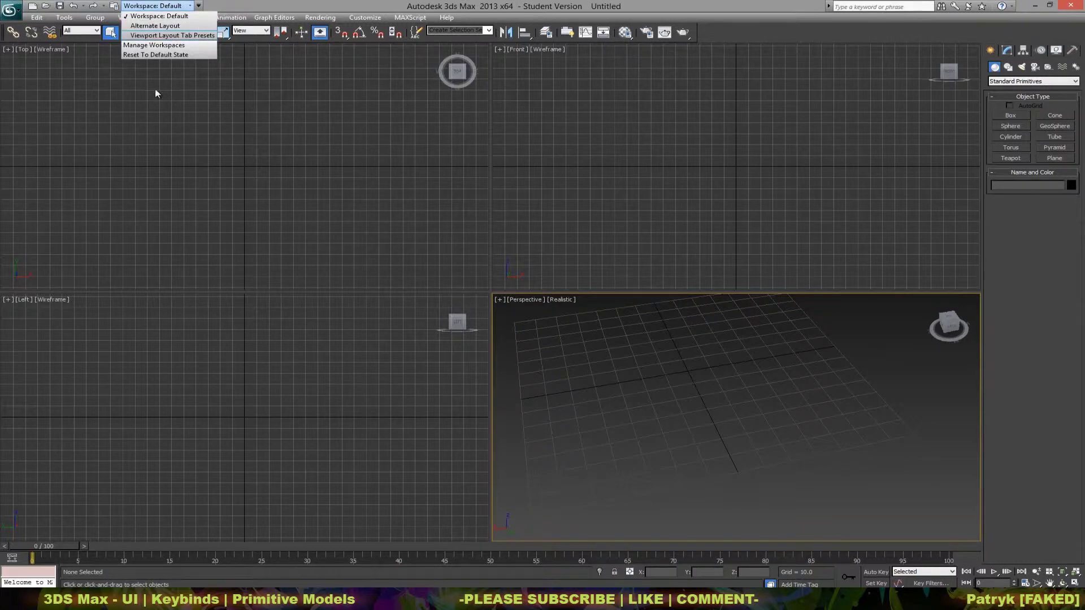
left_click(182, 84)
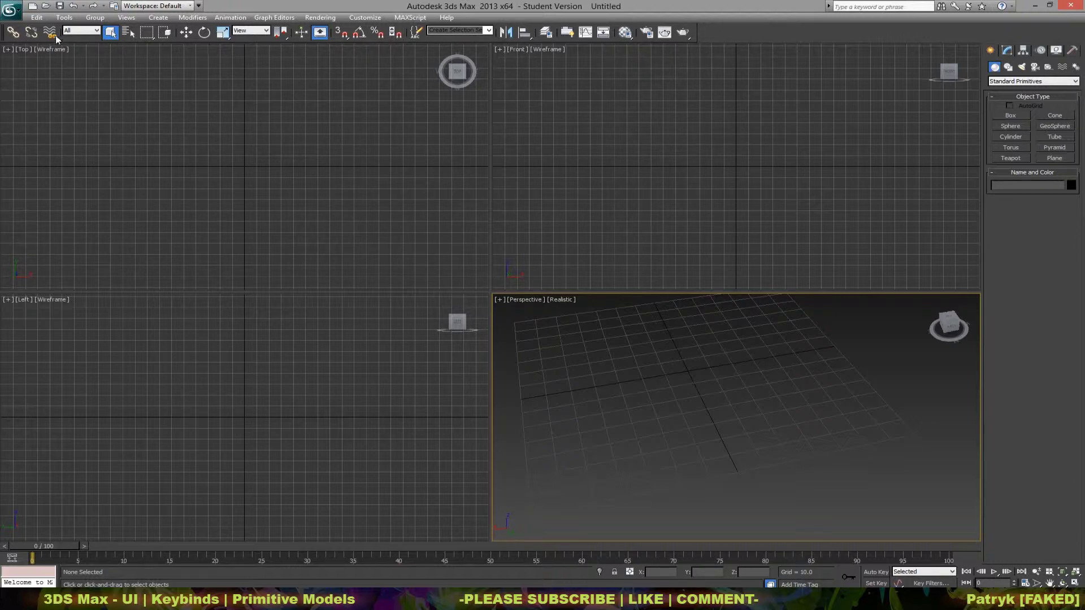
Step: Display the Graphite Modeling Tools ribbon and the Viewport Layout Tabs
right_click(4, 36)
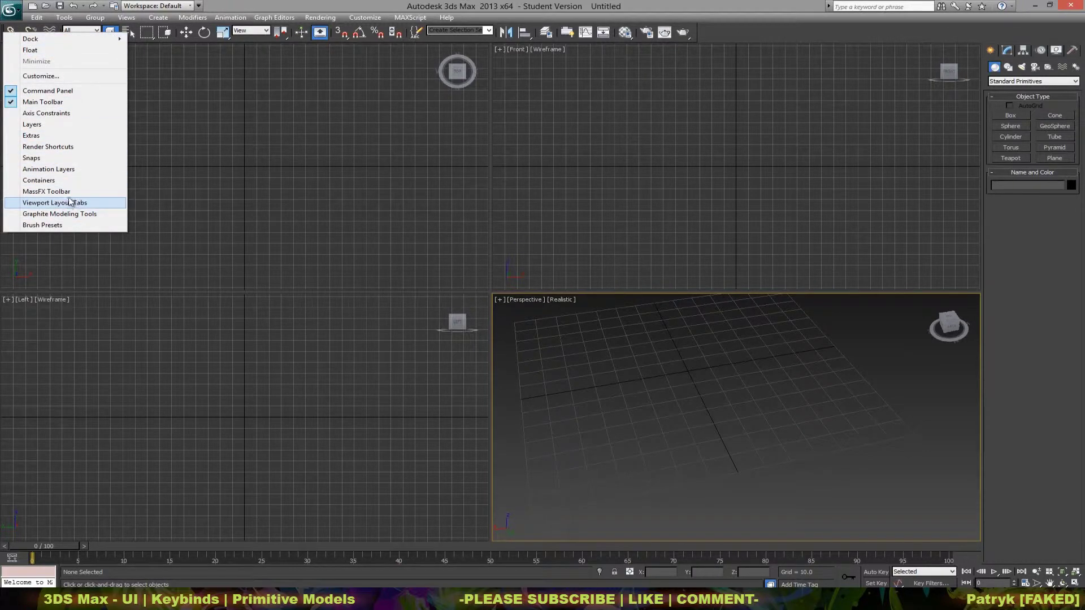
left_click(85, 214)
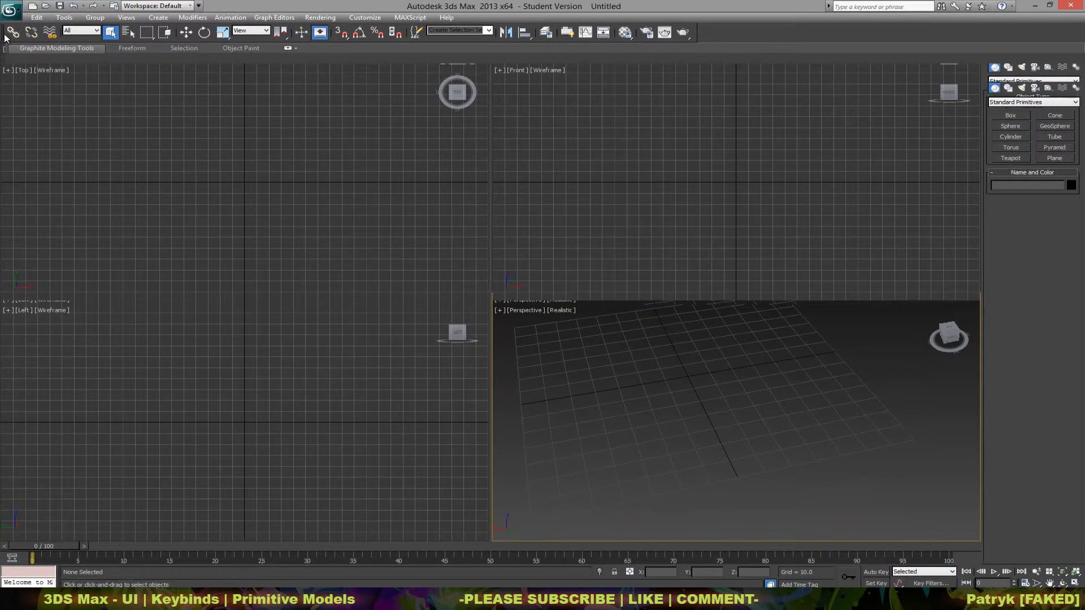
right_click(5, 35)
left_click(57, 202)
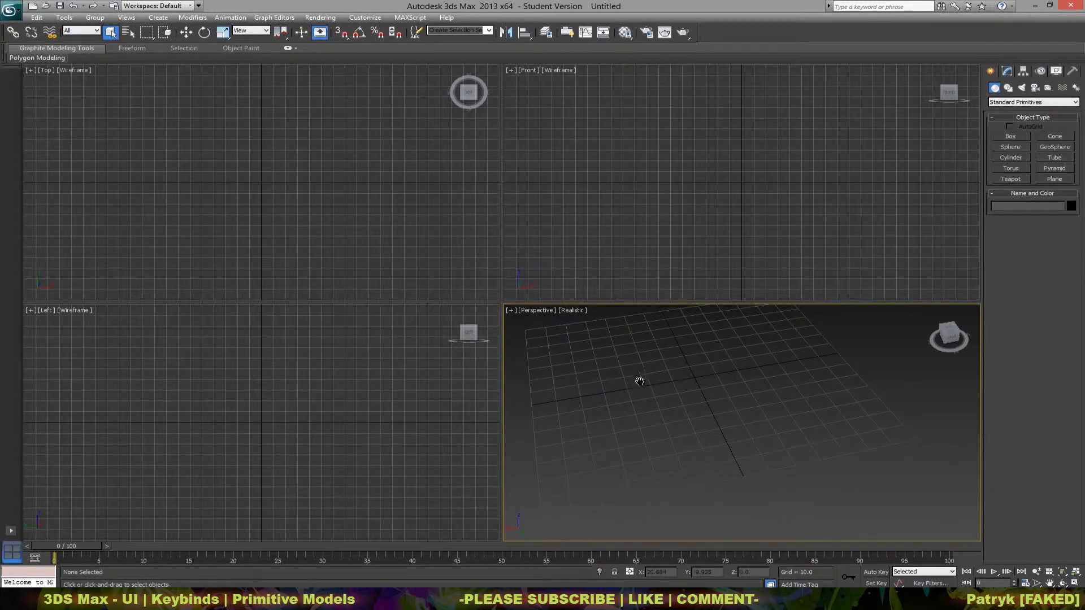
mouse_move(640, 380)
middle_mouse_down("alt")
mouse_move(661, 395)
mouse_move(678, 390)
middle_mouse_up("alt")
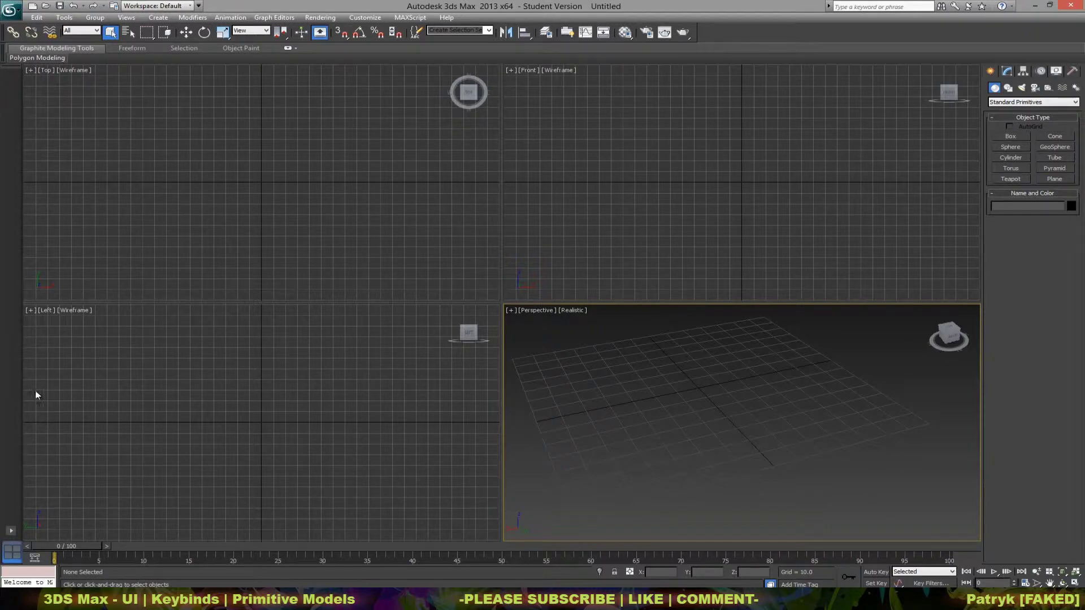
left_click(12, 58)
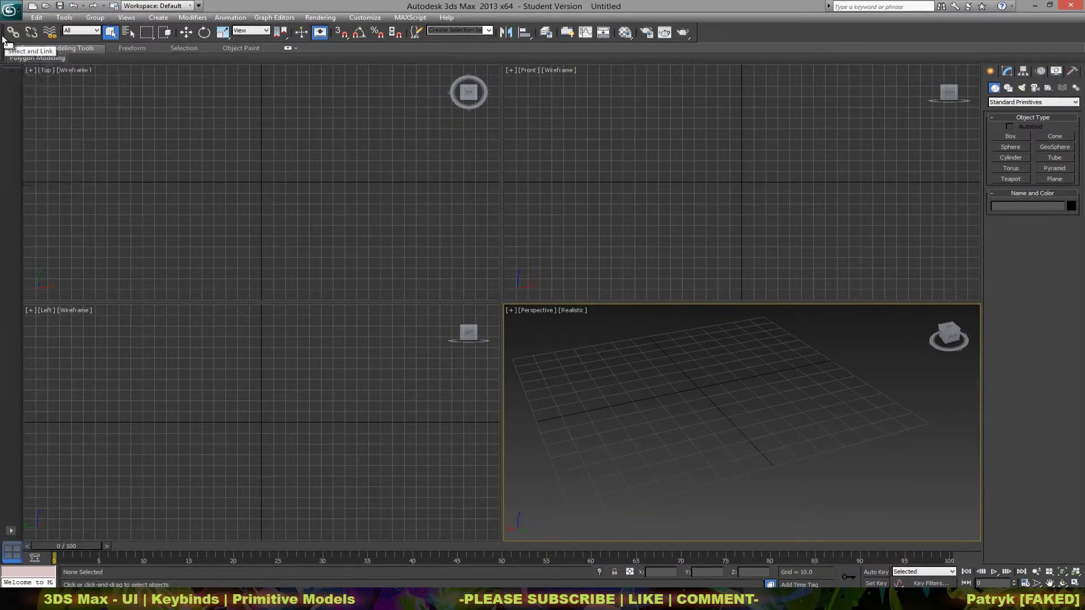
Step: Hide the Viewport Layout Tabs and the Graphite Modeling Tools ribbon, and make the Perspective viewport active
right_click(7, 37)
left_click(51, 207)
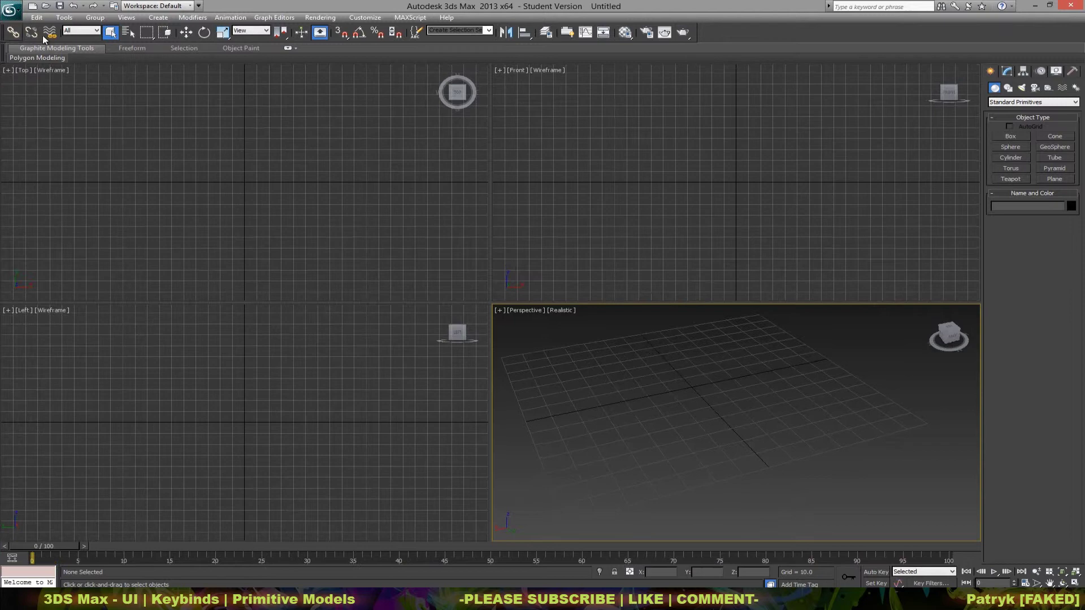
right_click(7, 35)
left_click(39, 214)
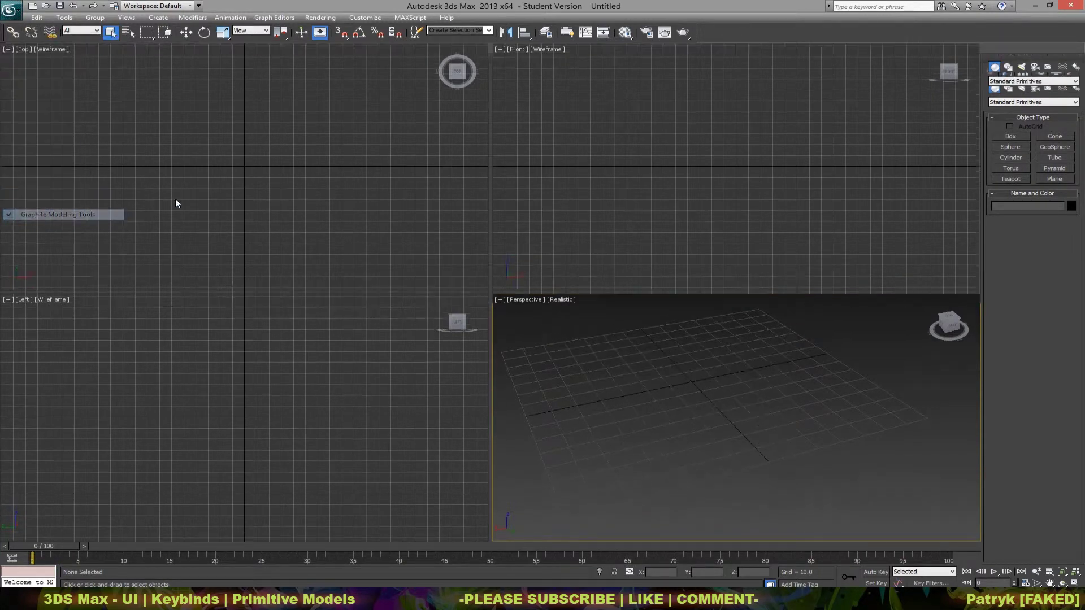
left_click(509, 232)
left_click(458, 237)
left_click(375, 341)
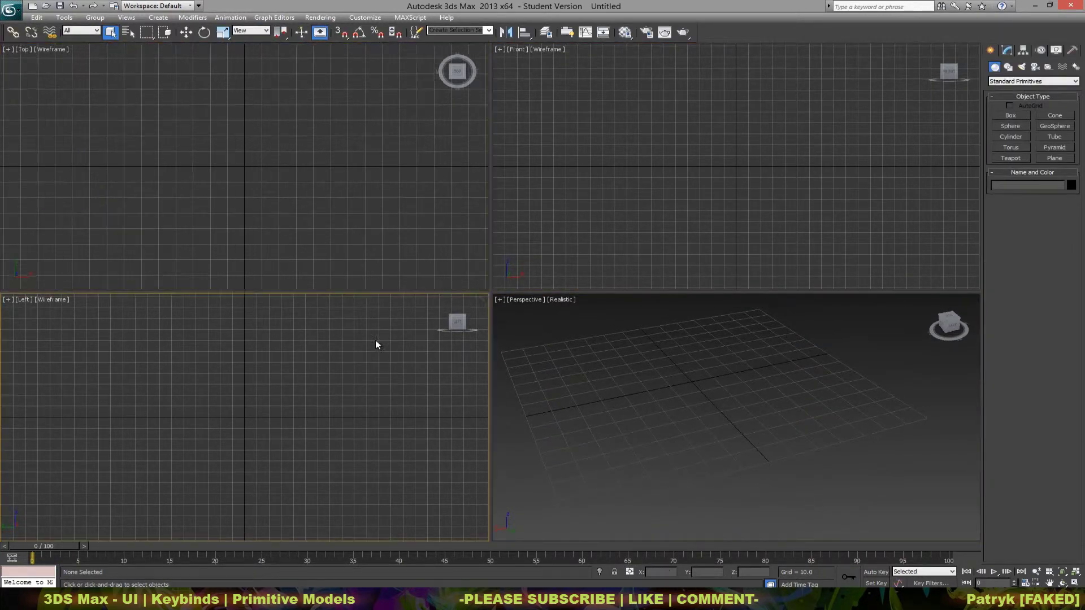
left_click(557, 322)
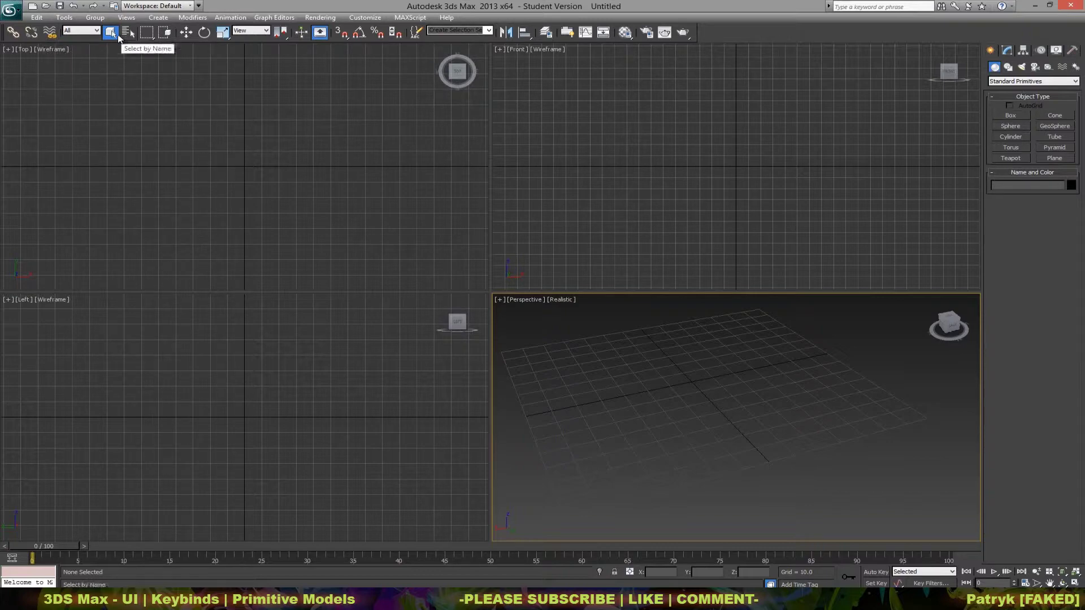
Step: Try out region selection in the Top and Left viewports while switching between the viewports
left_click(143, 100)
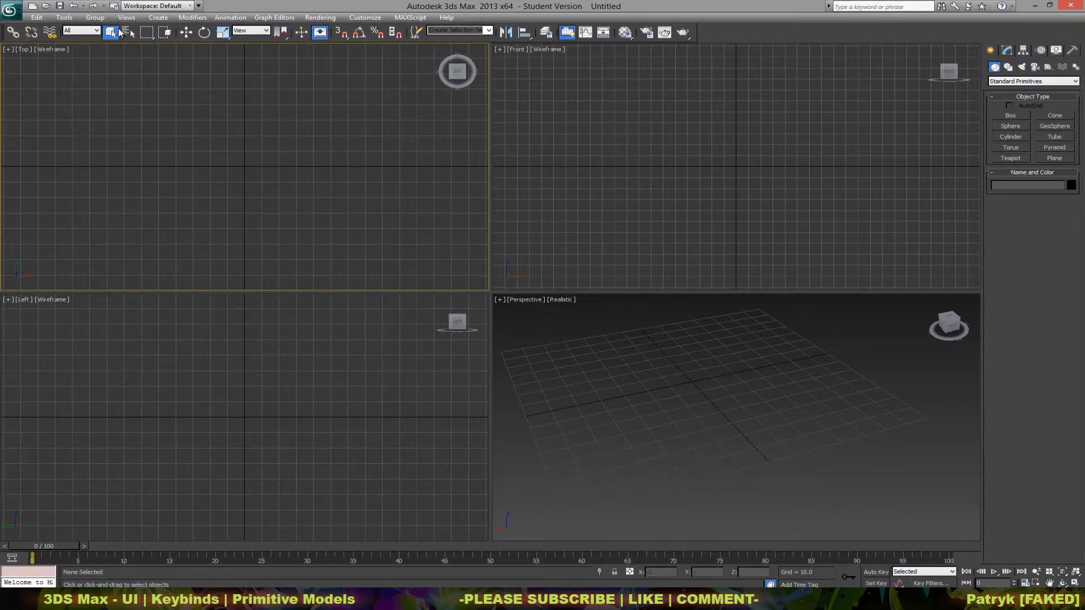
left_click_drag(179, 109, 414, 242)
left_click(617, 175)
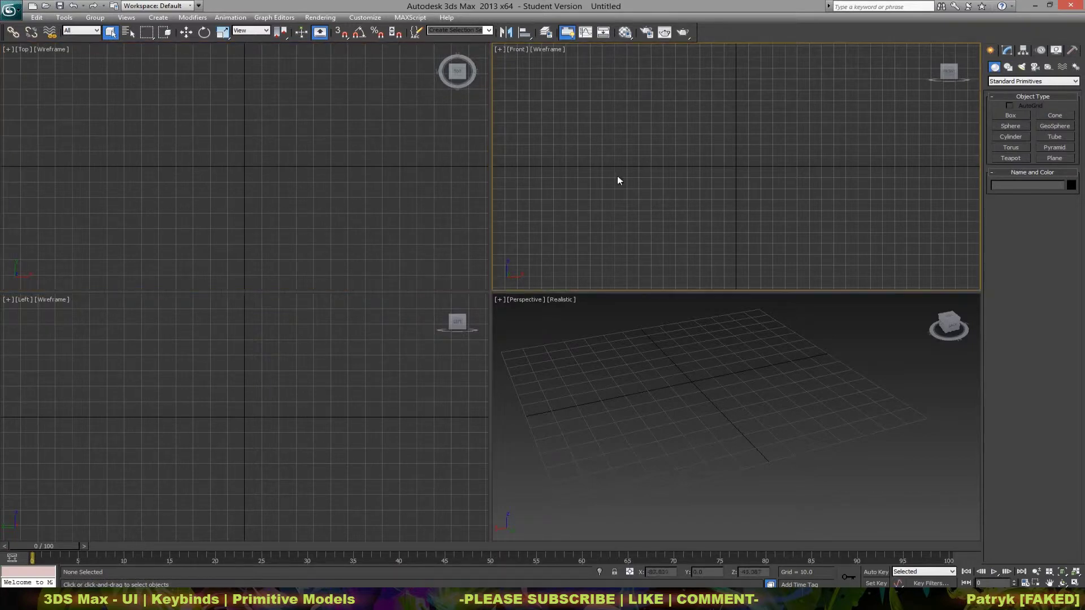
left_click(285, 121)
left_click_drag(253, 365, 334, 448)
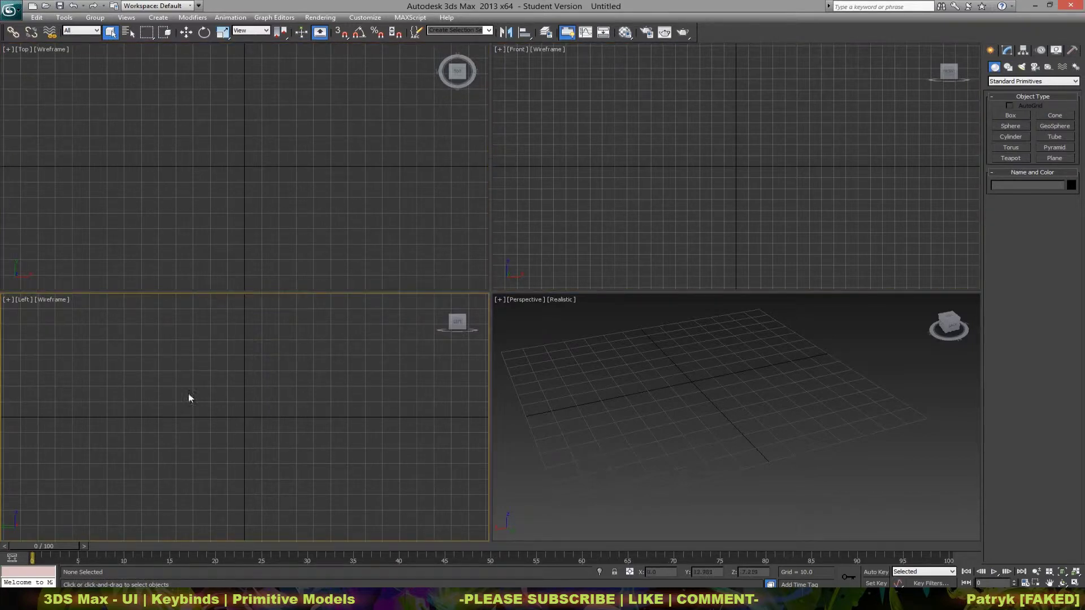
mouse_move(378, 503)
left_mouse_down()
mouse_move(402, 510)
mouse_move(154, 351)
mouse_move(370, 503)
left_mouse_up()
left_click(189, 136)
left_click(226, 372)
Step: Check the list of scene objects in the Select From Scene dialog and close it without selecting anything
key("h")
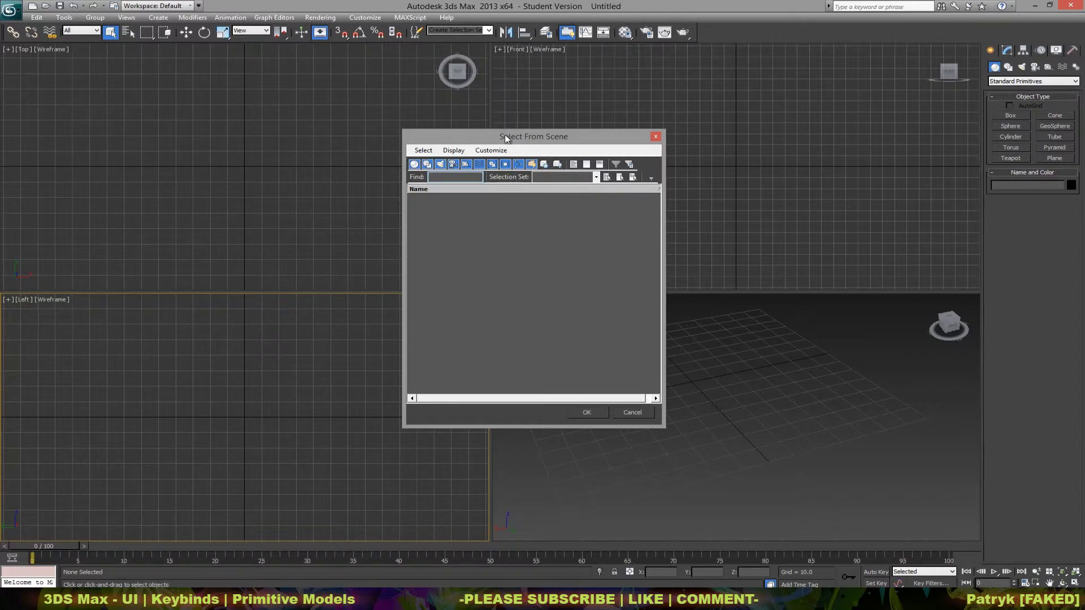
left_click_drag(506, 138, 282, 152)
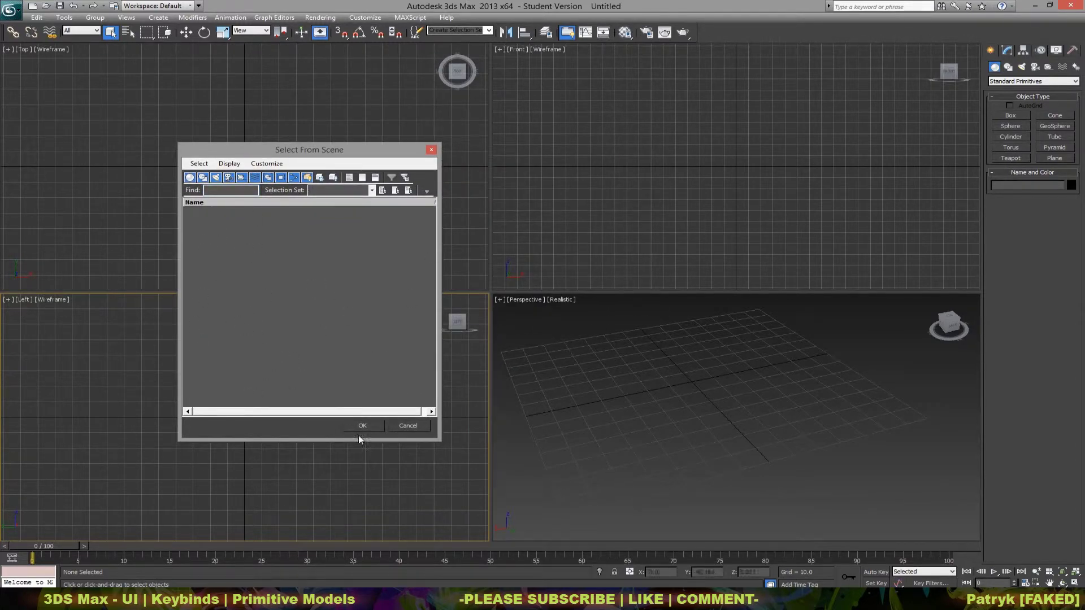
left_click(407, 426)
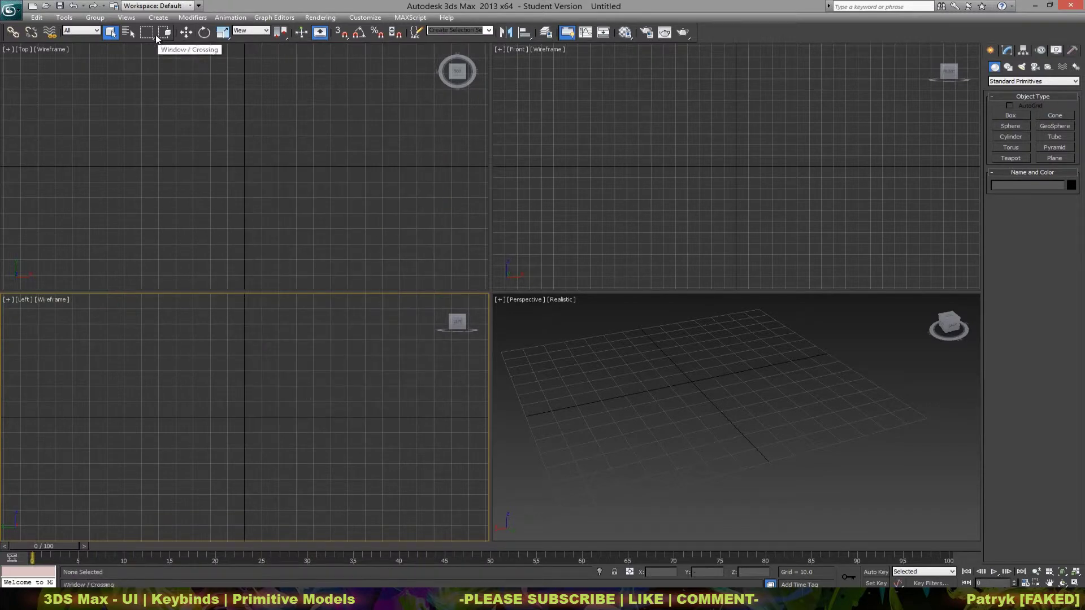
Step: Set the selection region to circular and try it from the origin of the Top viewport
left_click_drag(147, 36, 151, 66)
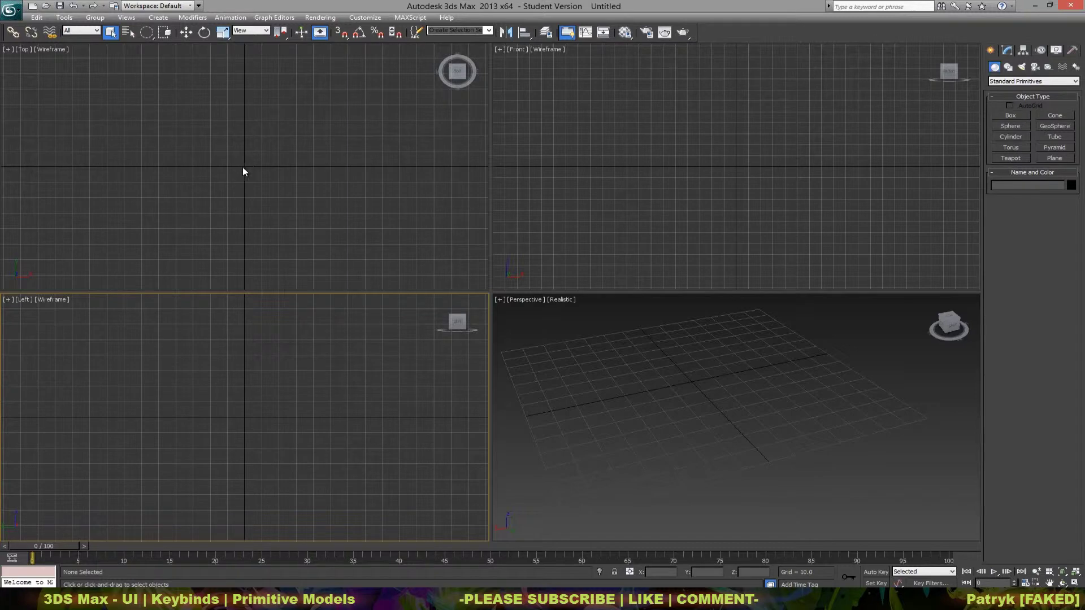
left_click_drag(244, 166, 148, 37)
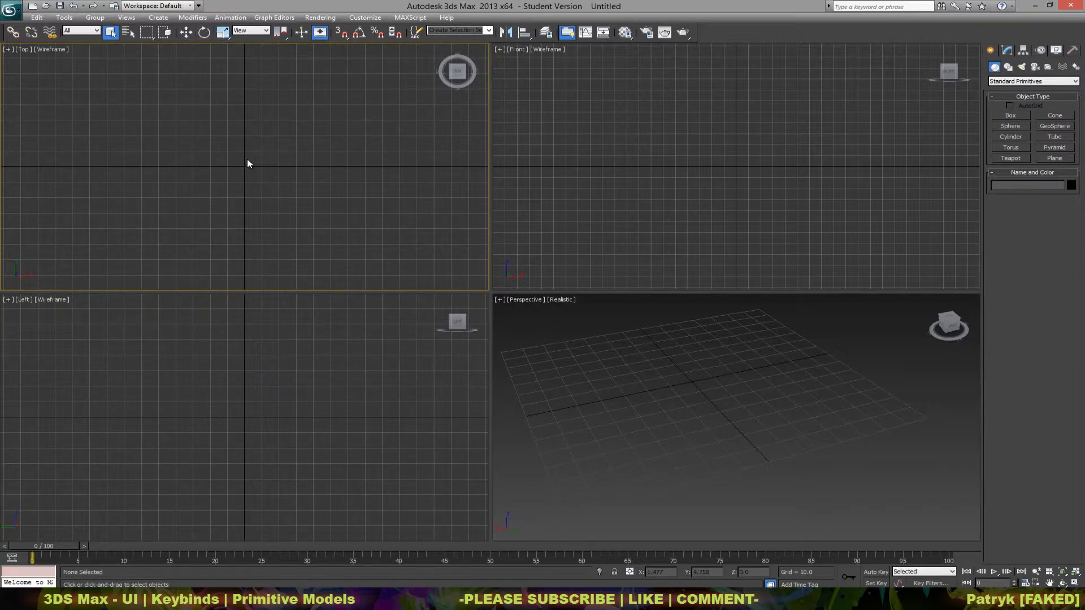
key("q")
Step: Cycle repeatedly through the Move, Rotate and Uniform Scale tools, finishing with Uniform Scale active
key("w")
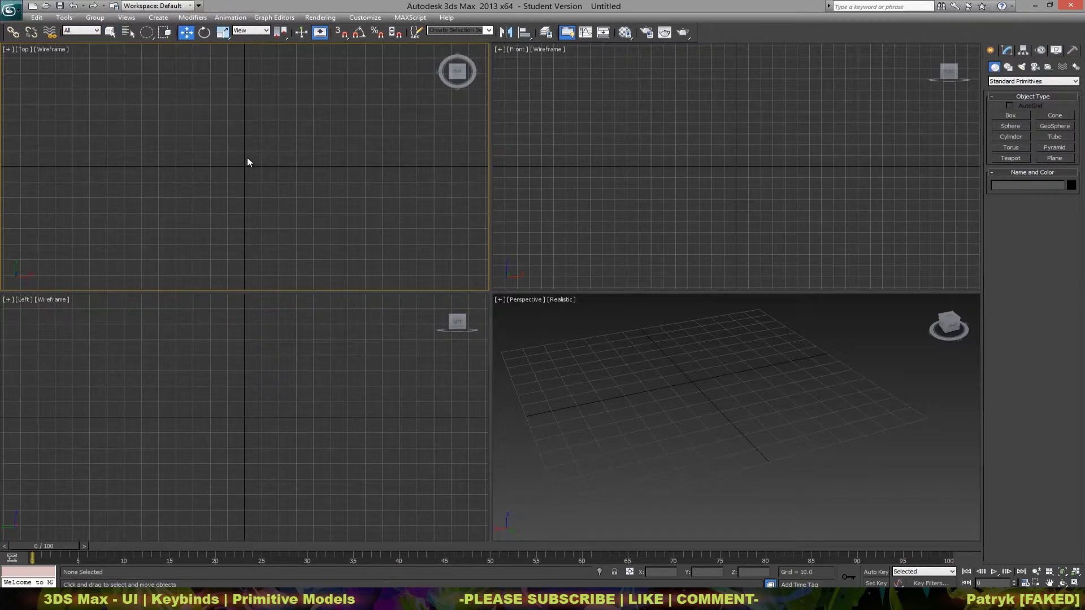
key("e")
key("r")
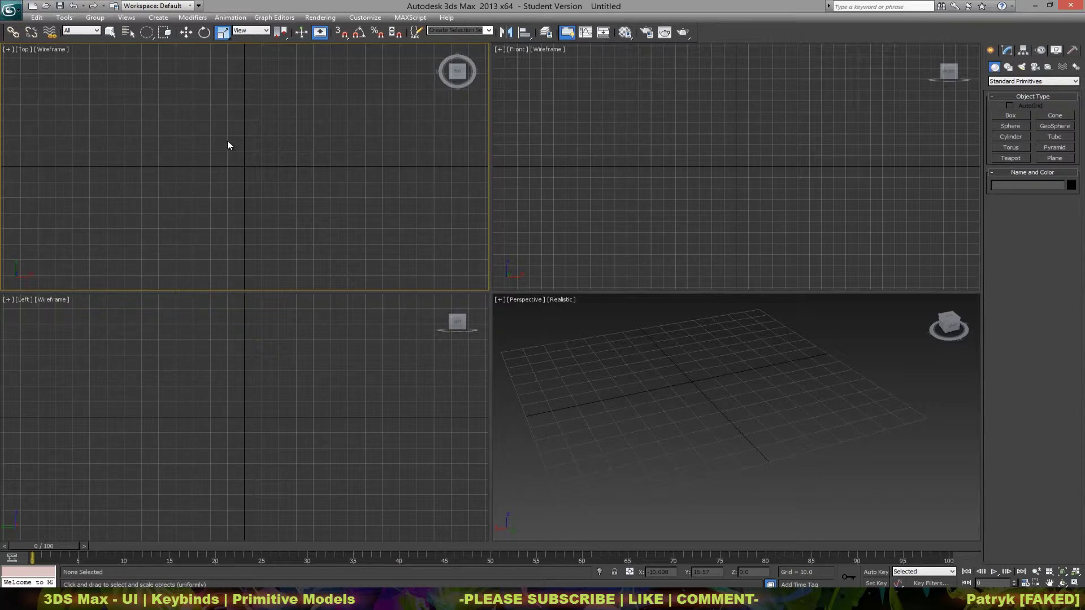
key("w")
key("e")
key("r")
key("w")
key("r")
key("w")
key("r")
key("w")
key("e")
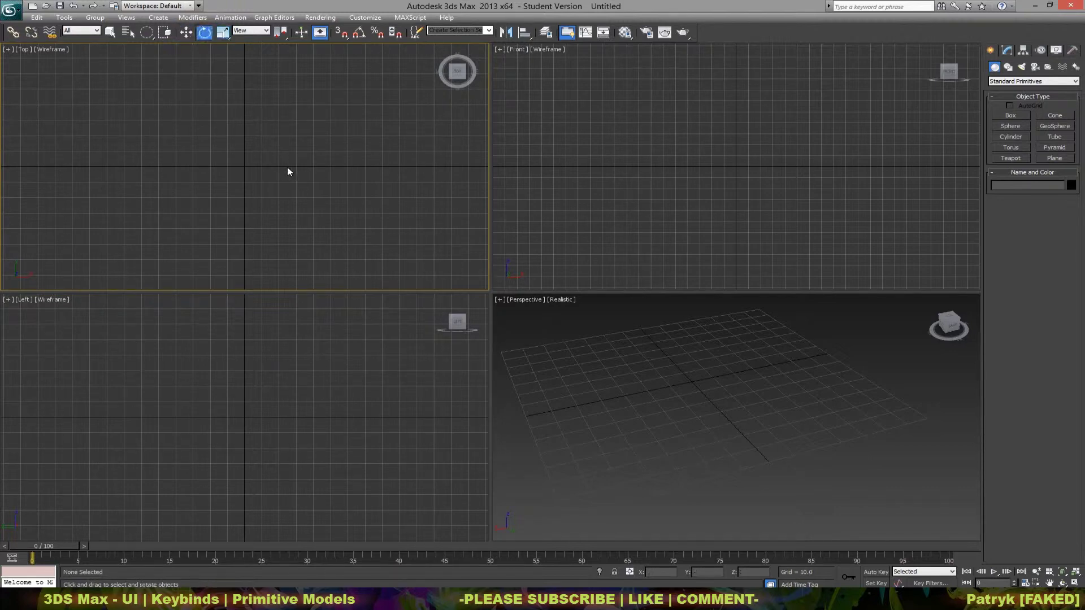
key("w")
key("e")
key("r")
key("w")
key("r")
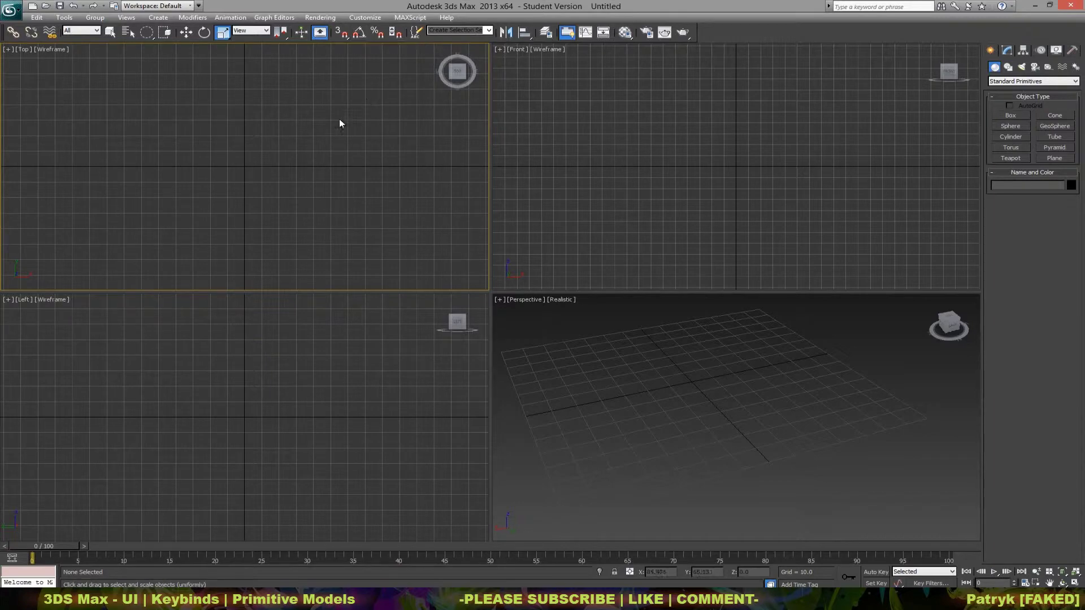
Step: Try the Angle Snap and Snaps toggles, leaving only Angle Snap on
key("a")
key("s")
key("s")
key("a")
Step: Review the snap options in the Grid and Snap Settings, close them and turn Angle Snap off
right_click(362, 37)
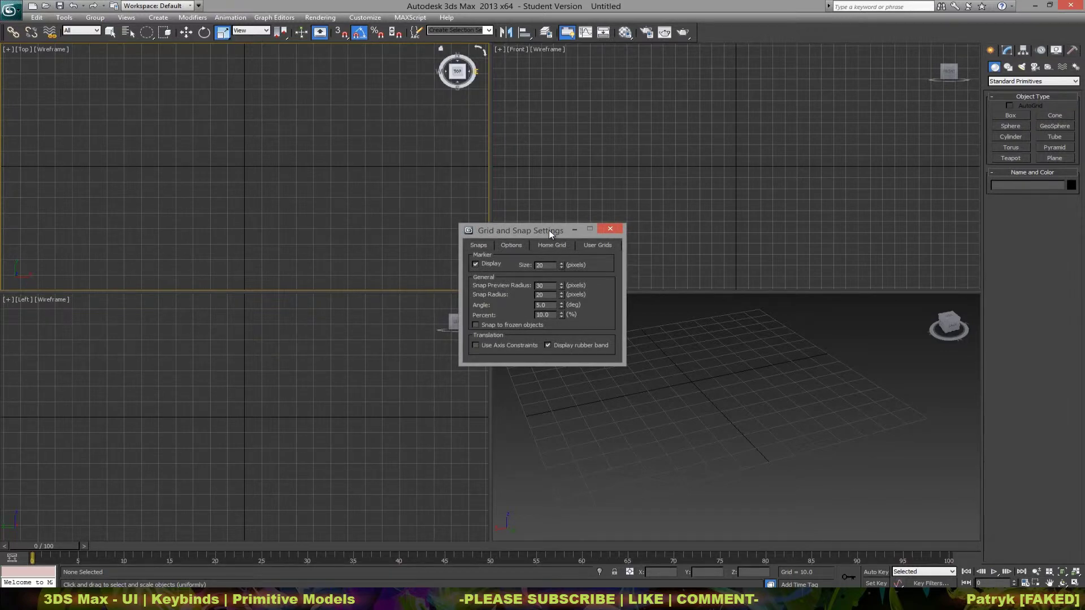
left_click_drag(549, 231, 506, 222)
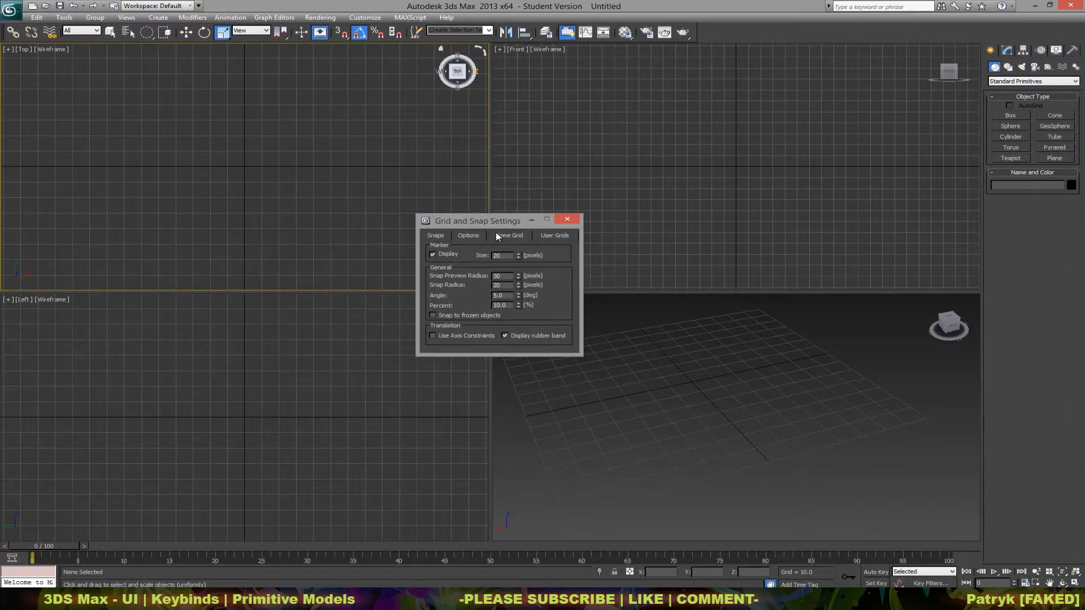
left_click(568, 221)
key("a")
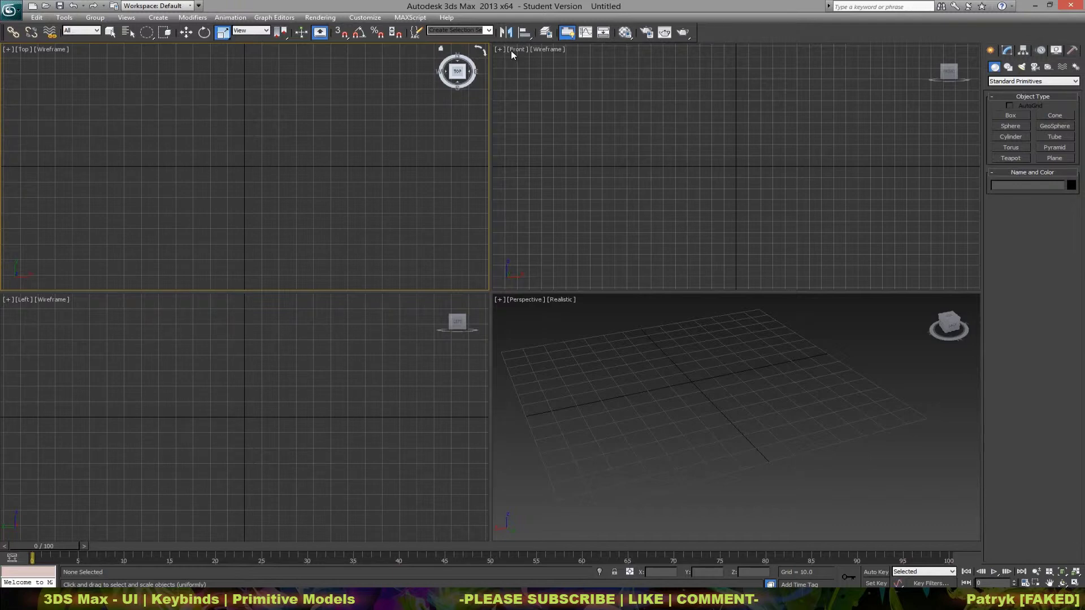
Step: Open the Layer Manager, move it over the Top viewport, and show and hide it repeatedly, leaving it closed
left_click(546, 34)
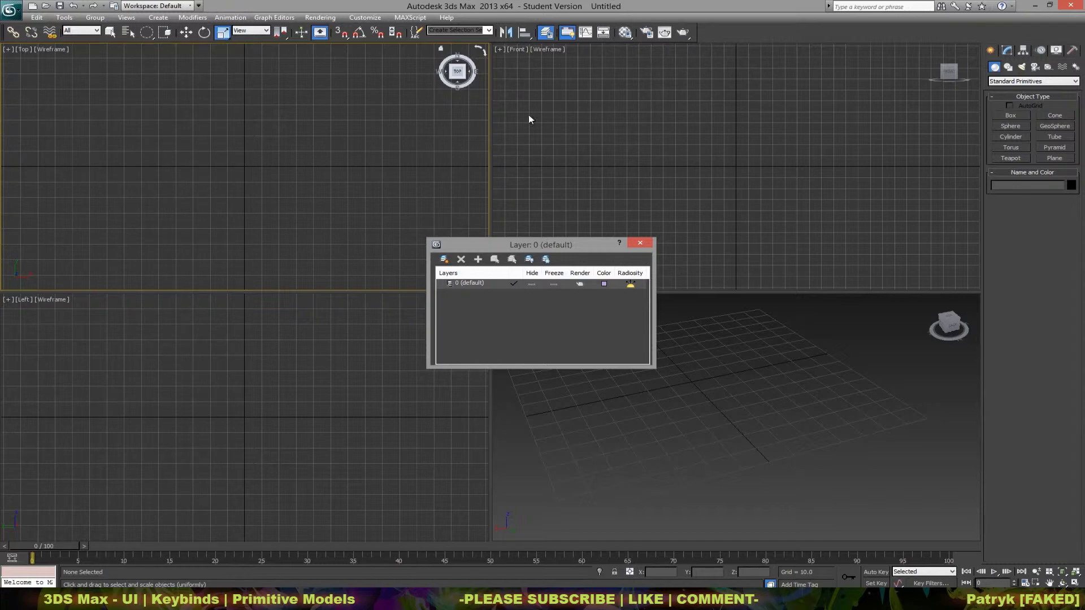
left_click_drag(531, 243, 85, 145)
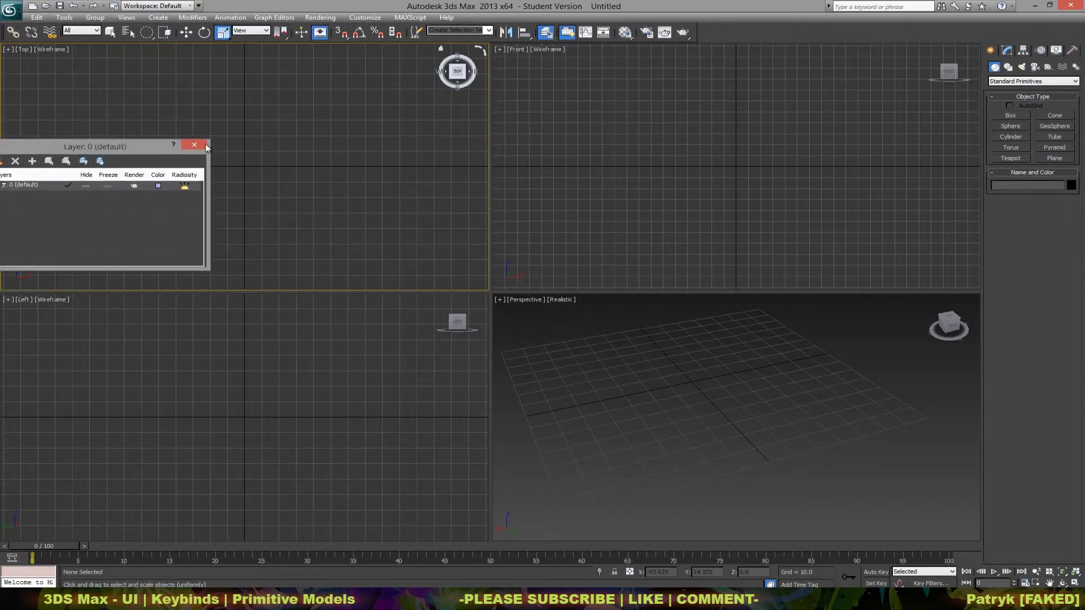
left_click_drag(205, 144, 387, 131)
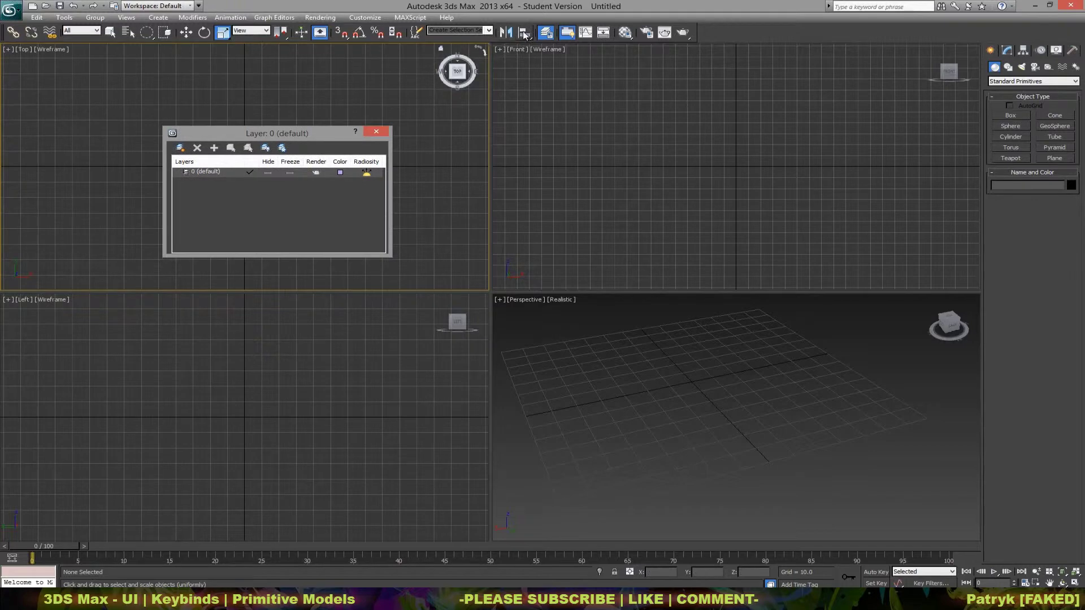
left_click(544, 34)
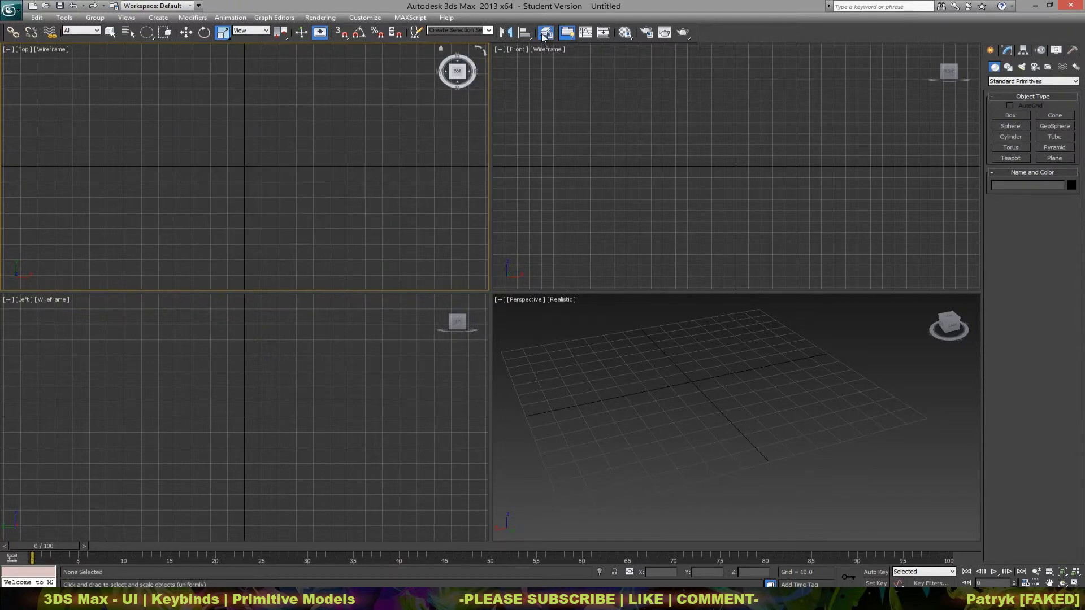
left_click(544, 34)
left_click(543, 34)
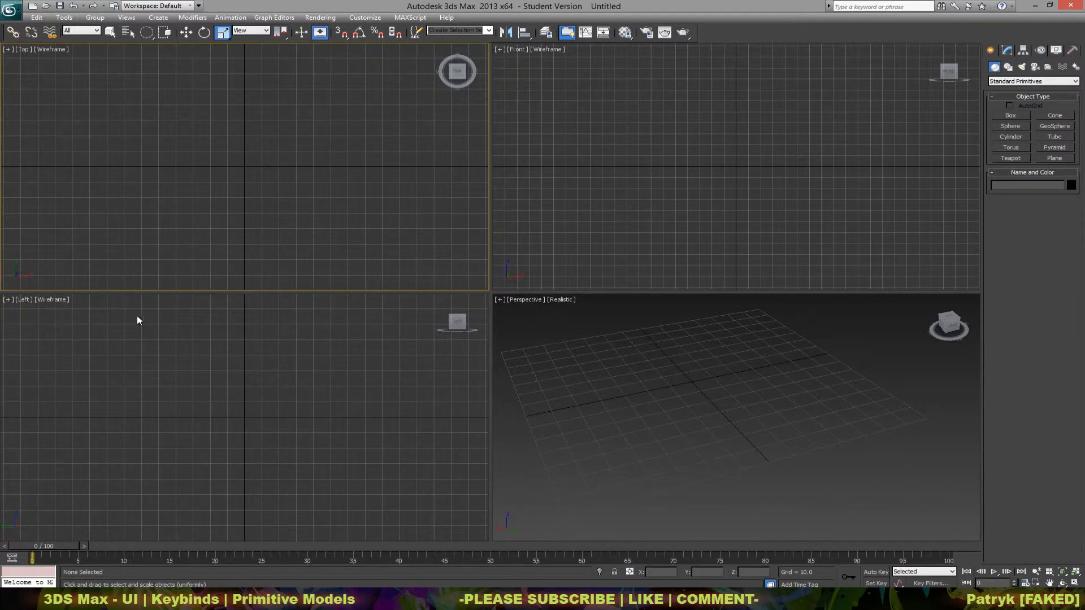
left_click(545, 33)
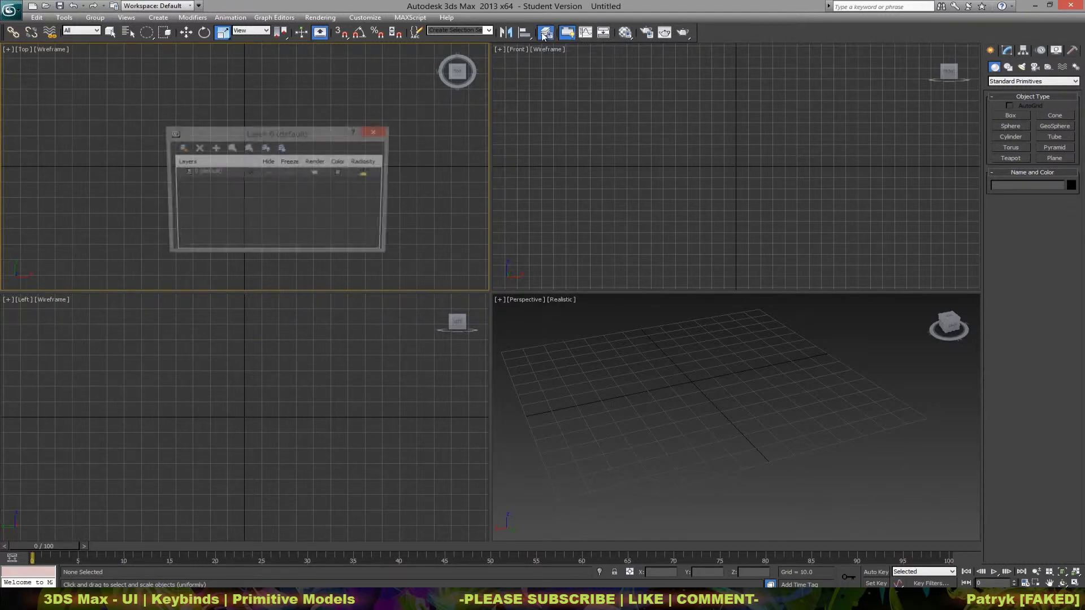
left_click(543, 32)
left_click(541, 33)
left_click(539, 34)
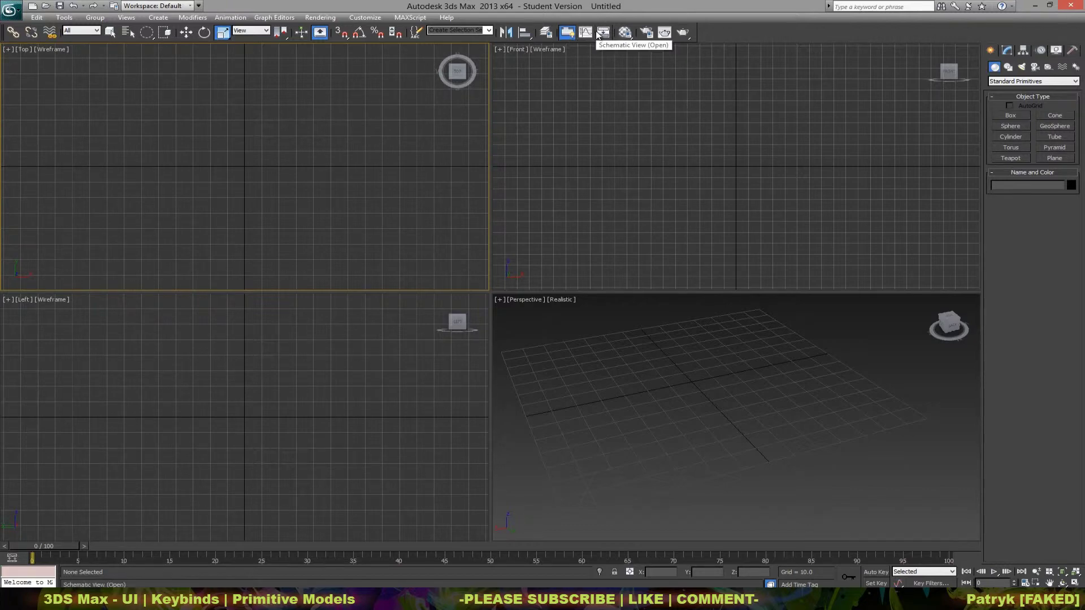
Step: Open the Curve Editor, enlarge its window downward for a look at the track view, and close it
left_click(585, 32)
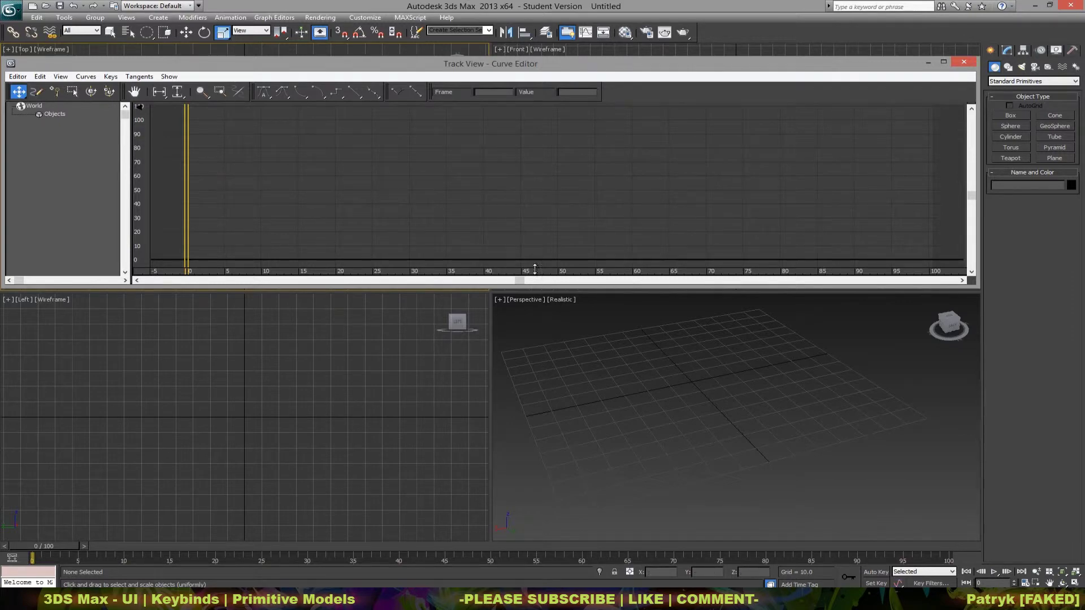
left_click_drag(535, 287, 530, 441)
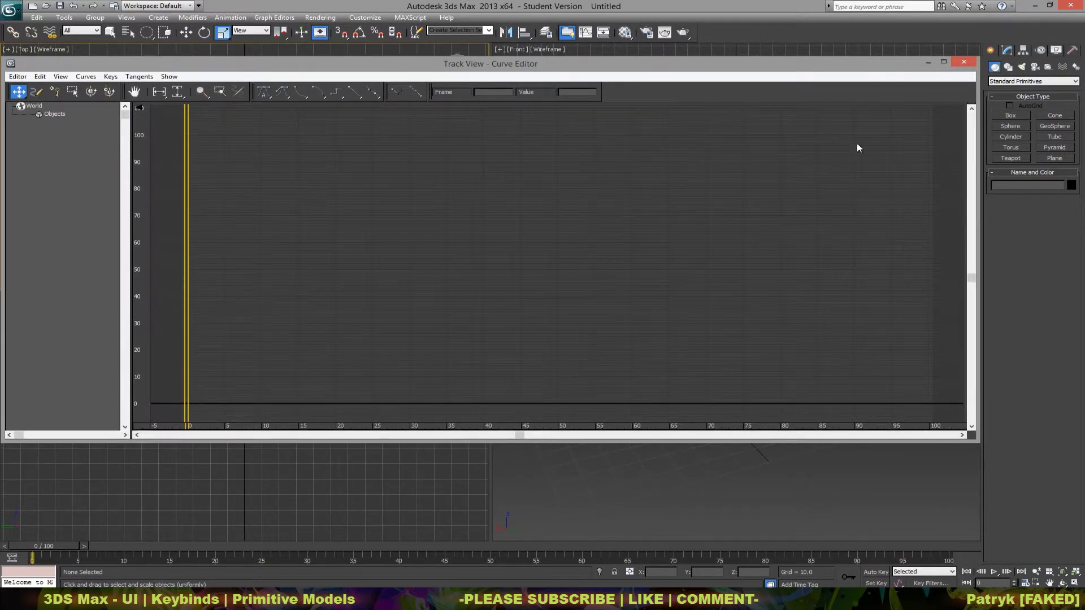
left_click(964, 62)
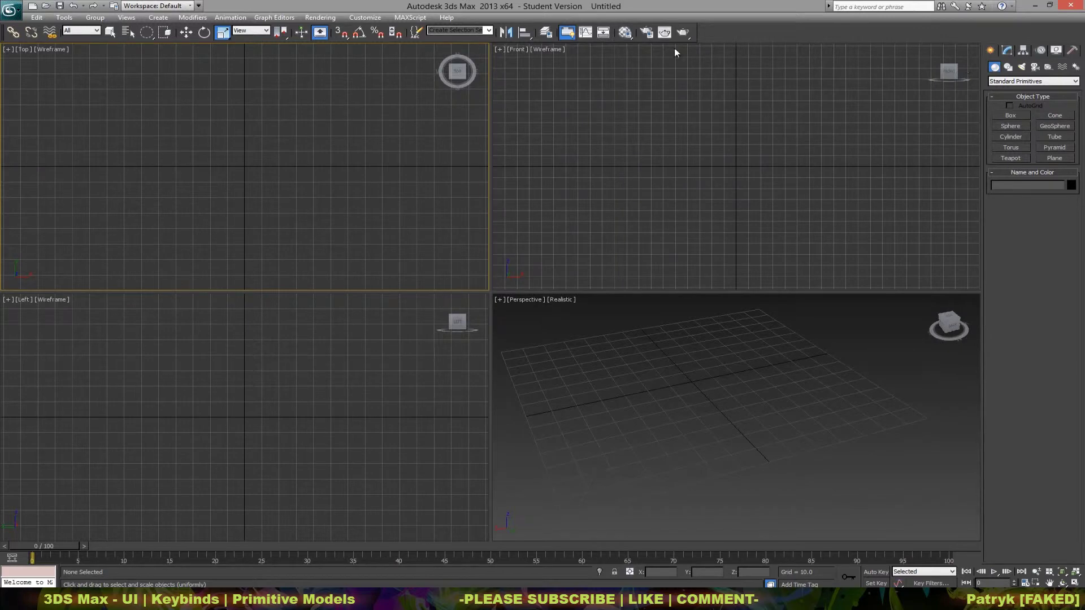
Step: Open the Material Editor, switch it to Slate mode, review its maximized node view, and close it
left_click(624, 33)
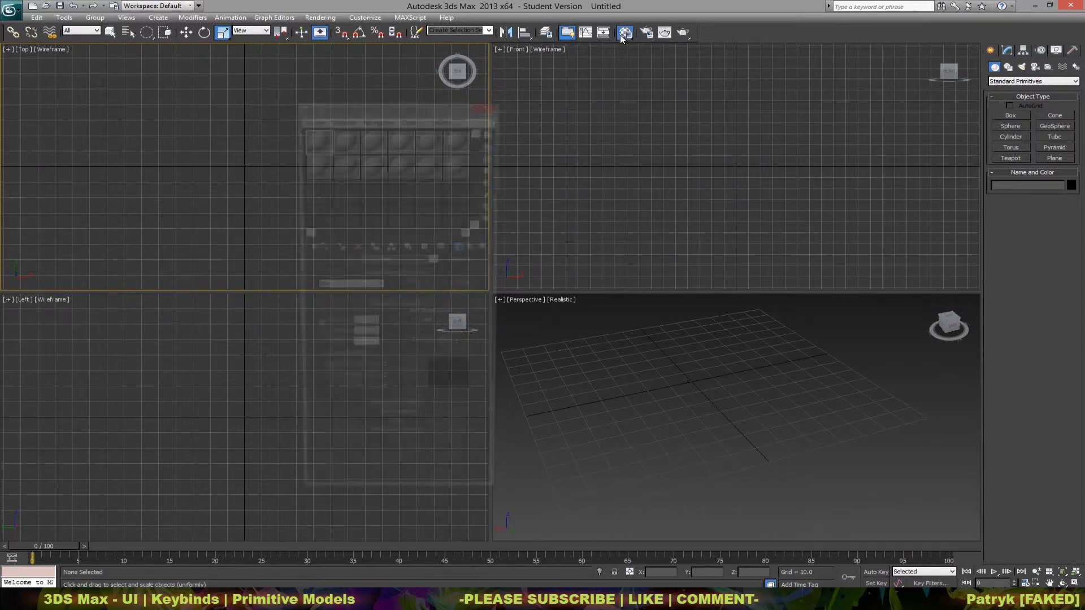
key("m")
key("m")
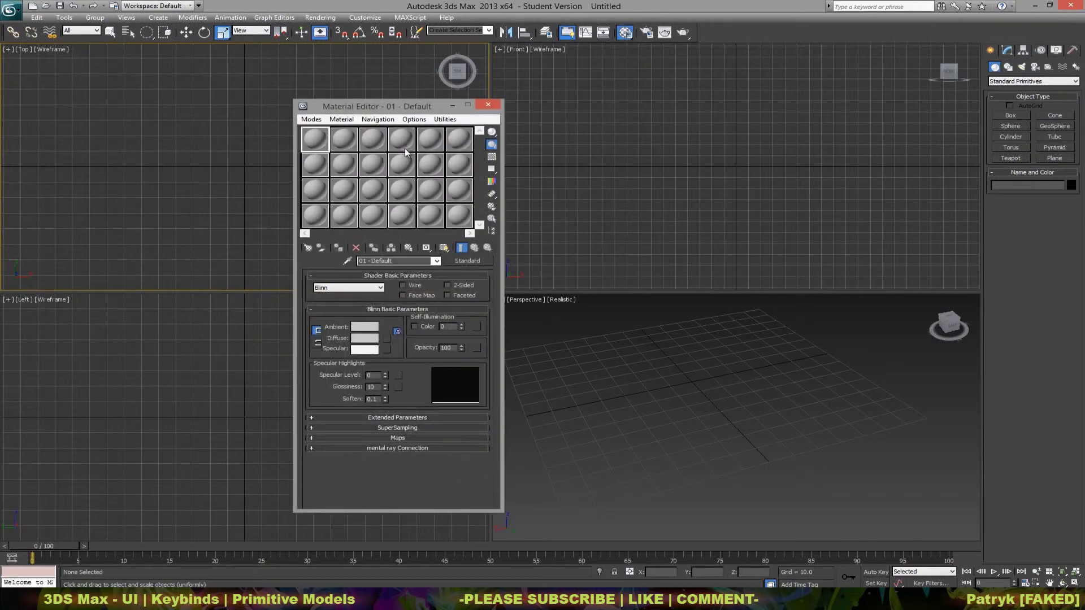
left_click(312, 120)
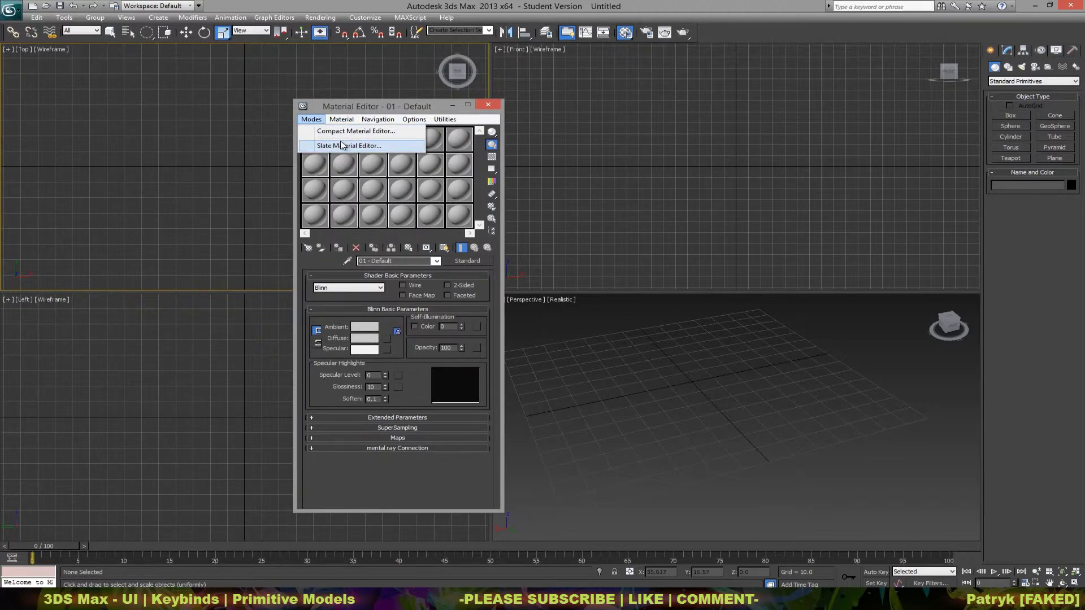
left_click(337, 139)
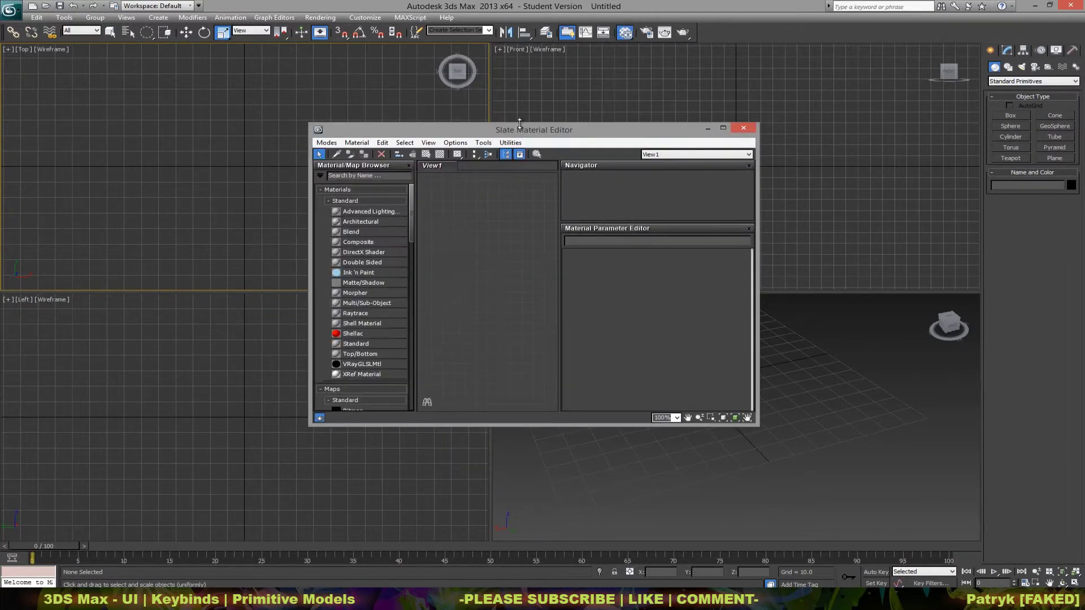
double_click(529, 129)
right_click(428, 181)
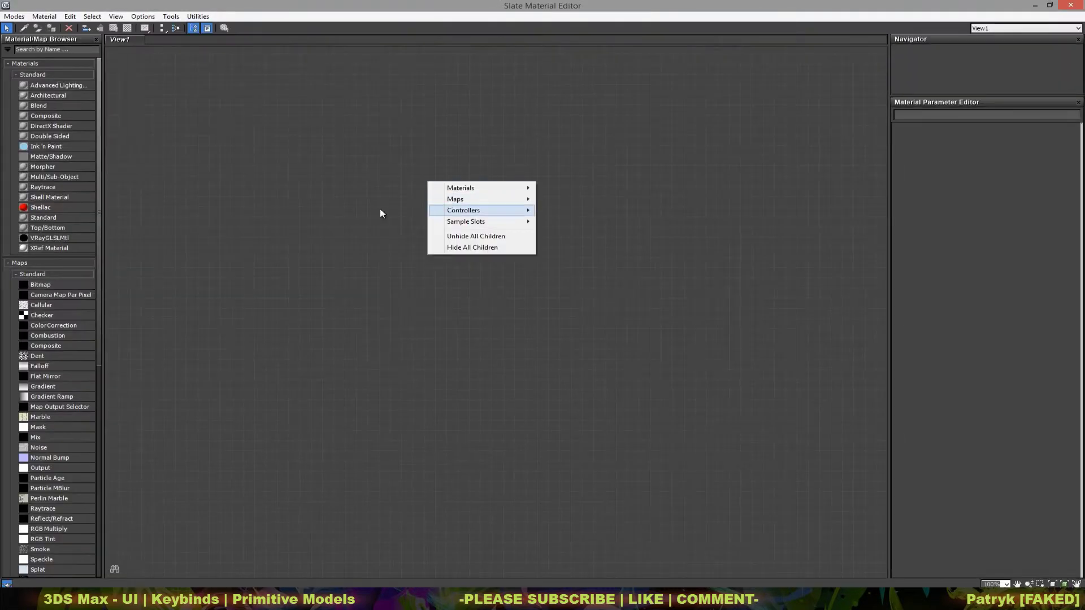
left_click(380, 210)
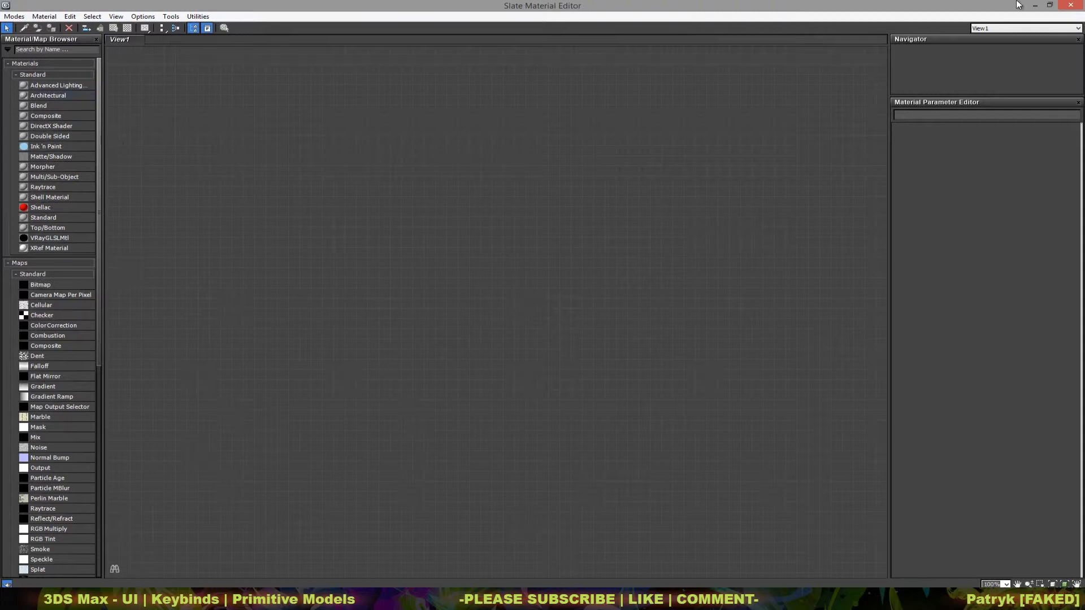
left_click(1071, 5)
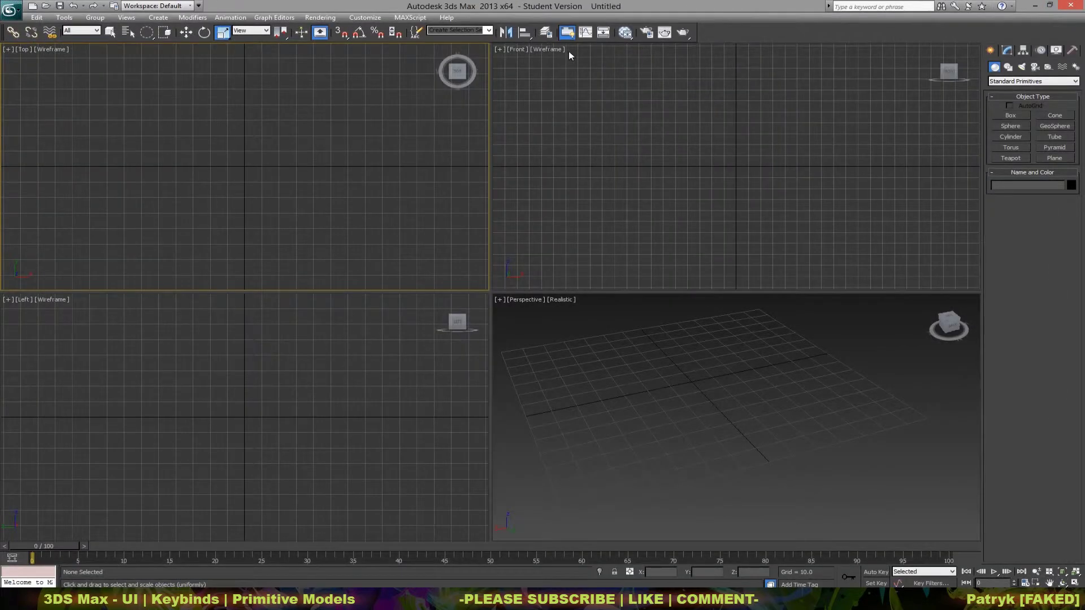
Step: Reopen the Material Editor, return it to Compact mode, look over the sample slots, and close it
key("m")
left_click(16, 16)
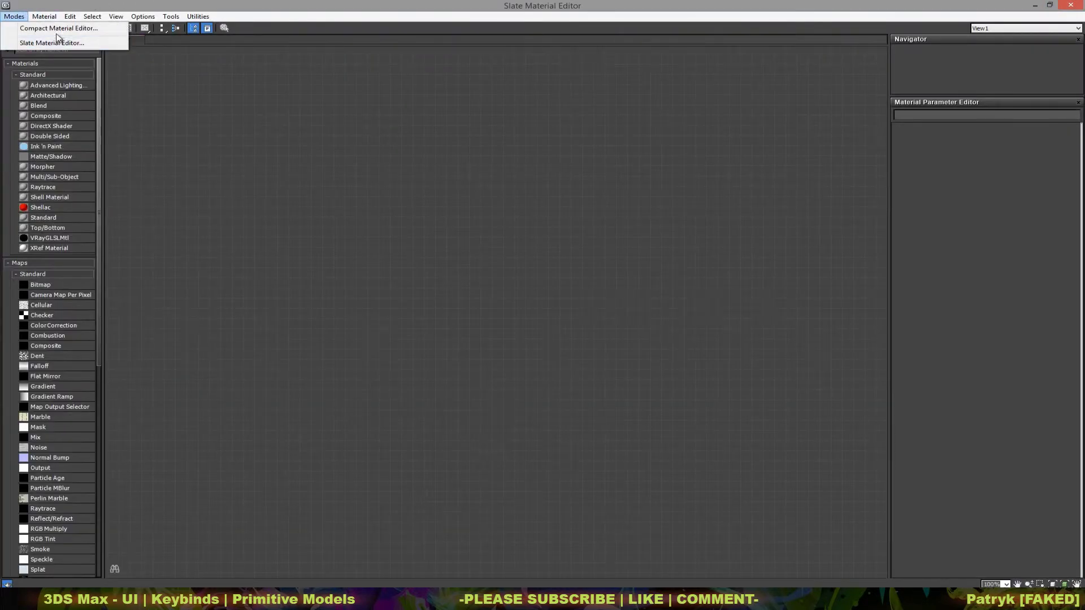
left_click(46, 29)
left_click_drag(404, 102, 636, 101)
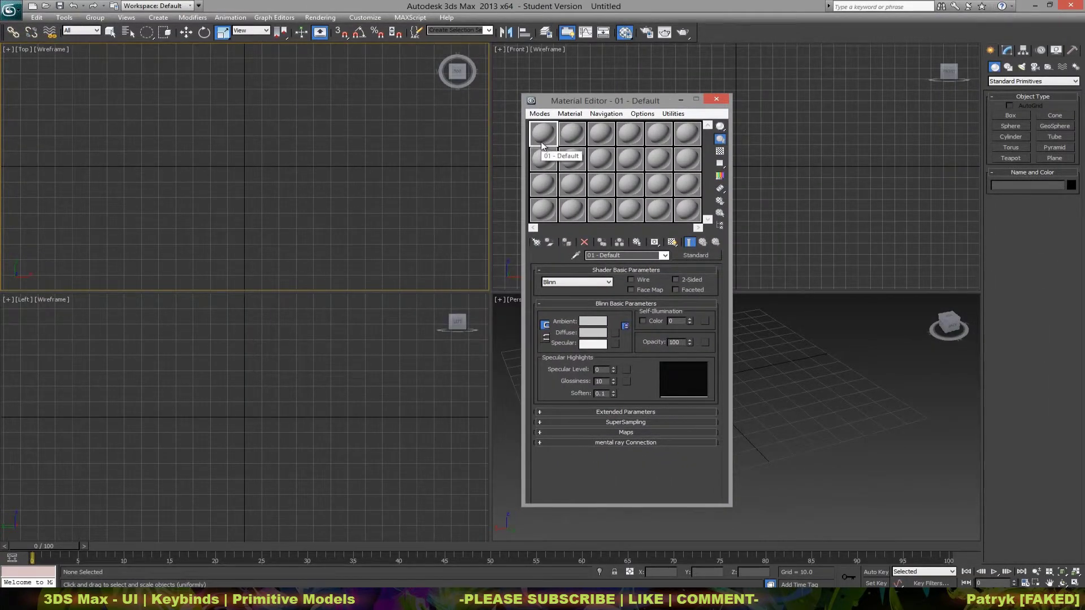
left_click(716, 99)
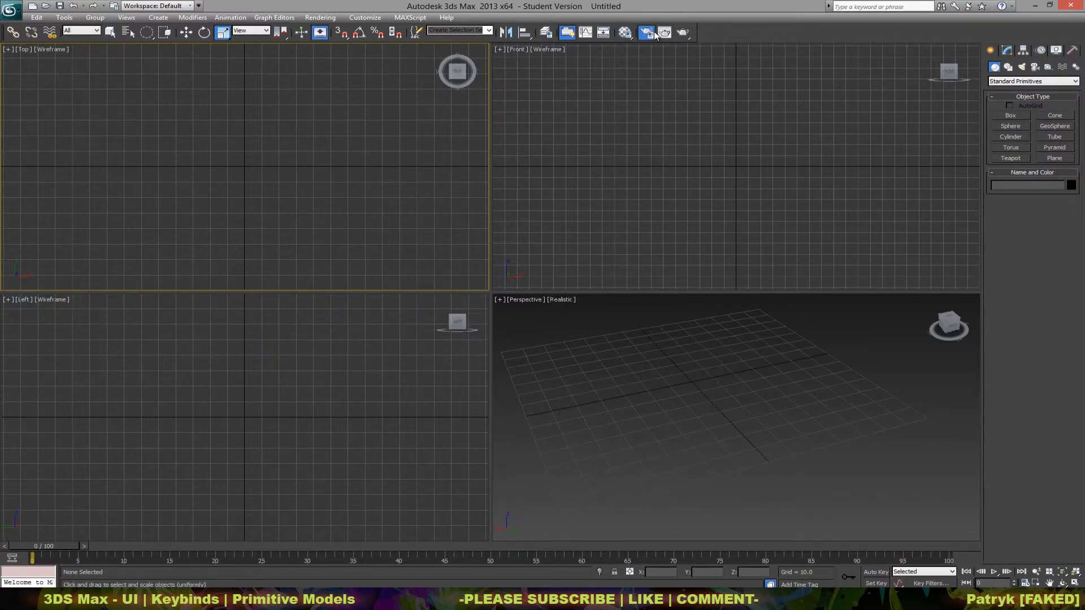
Step: Review the common parameters in Render Setup, from time output and output size to render output, and close the dialog
left_click(654, 34)
left_click_drag(384, 121, 471, 120)
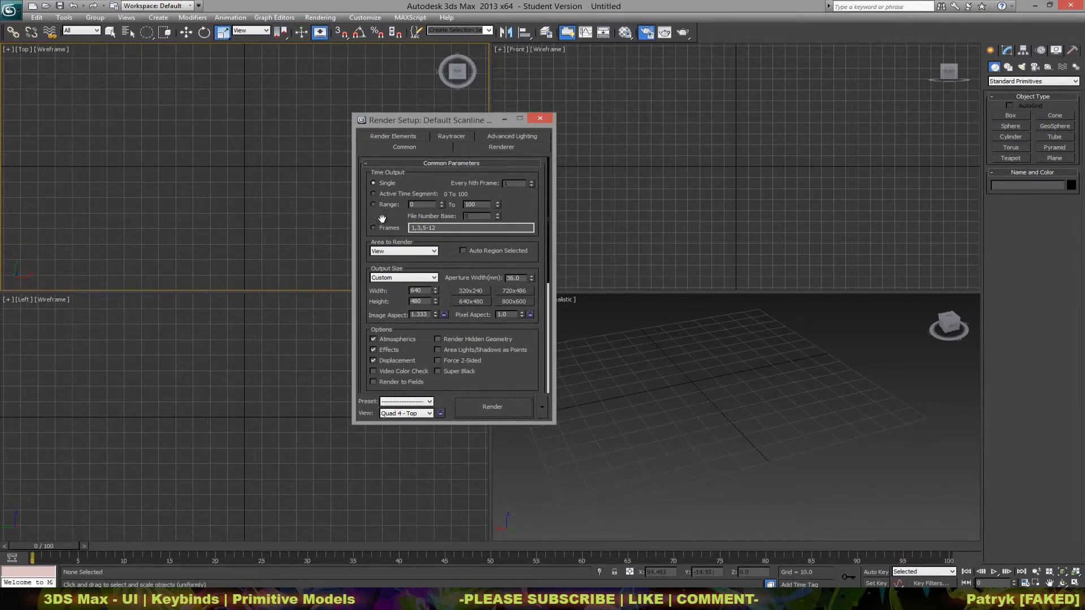
left_click_drag(448, 121, 369, 143)
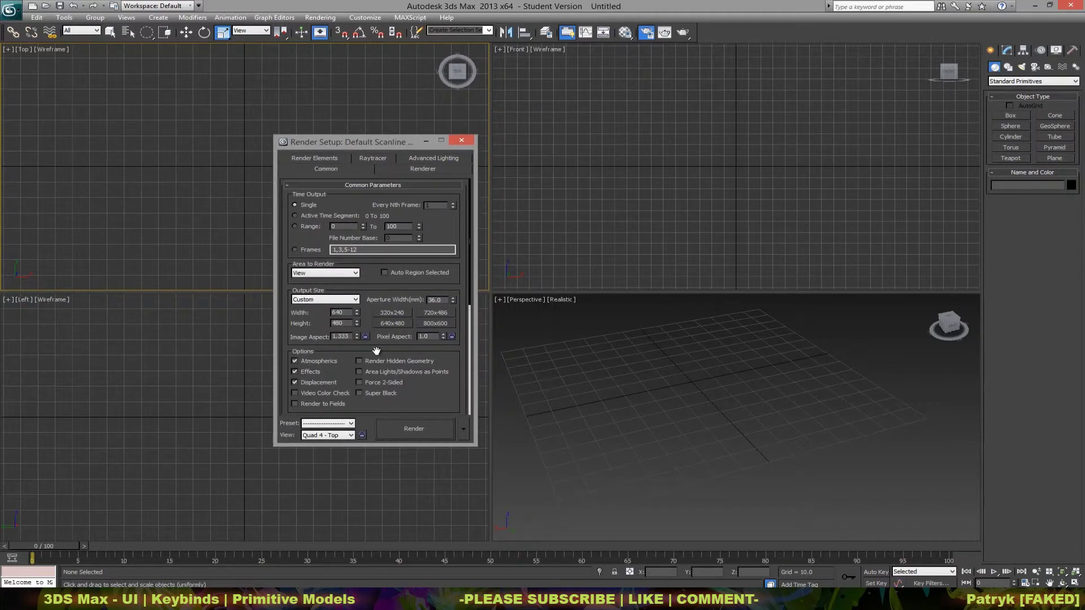
left_click_drag(446, 384, 430, 459)
left_click_drag(443, 405, 448, 376)
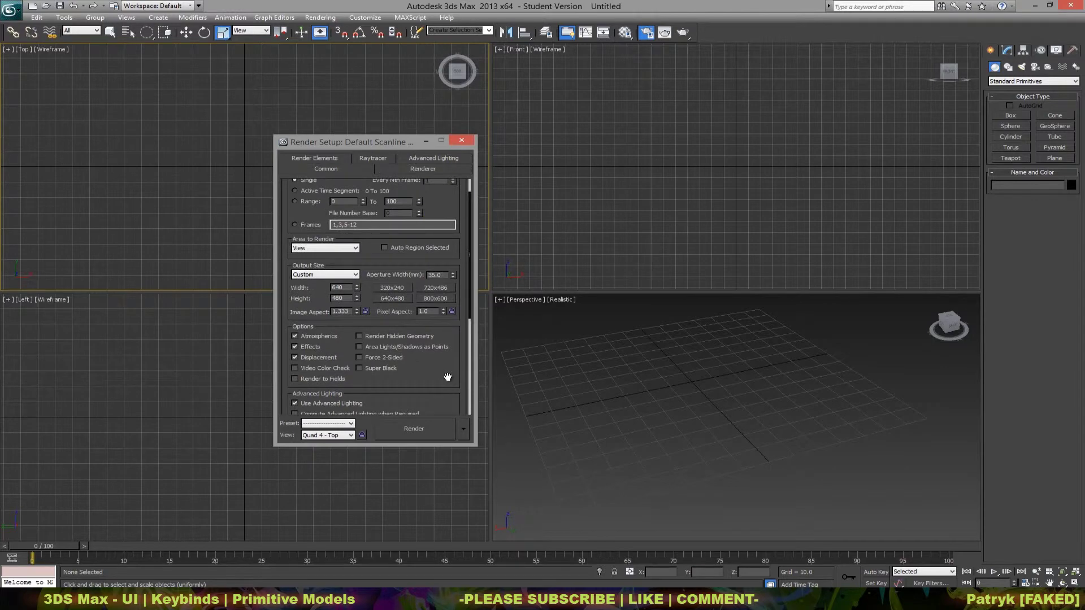
scroll(452, 202, "up", 2)
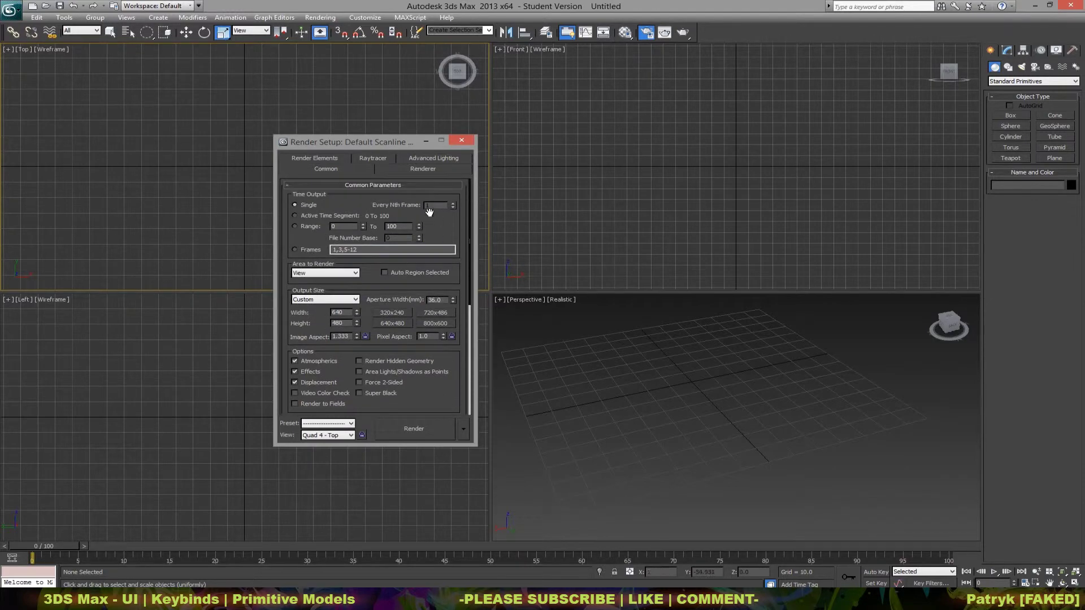
scroll(423, 291, "down", 4)
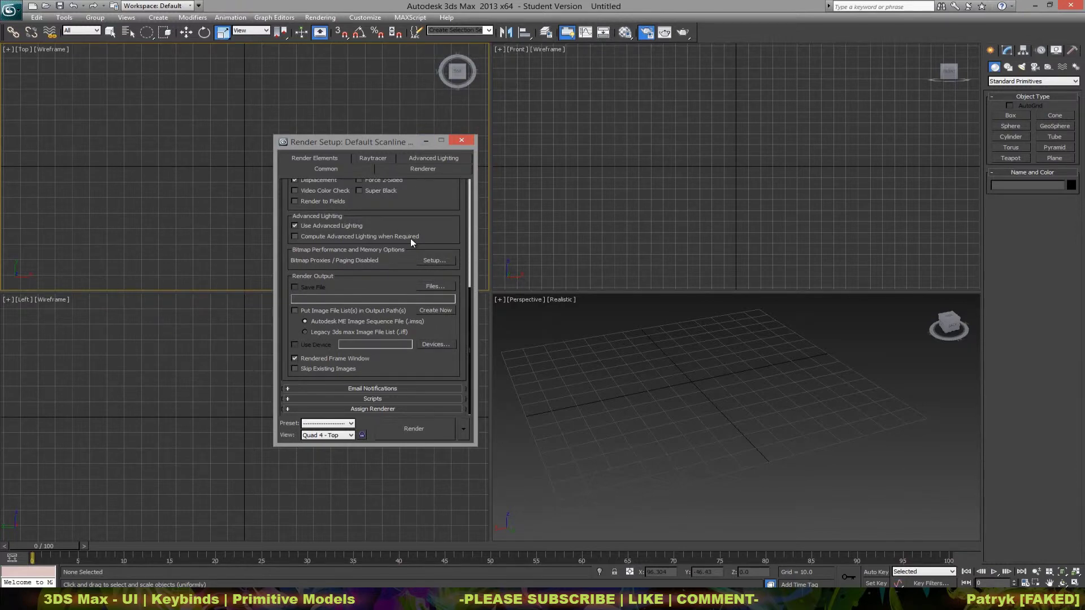
scroll(453, 264, "up", 4)
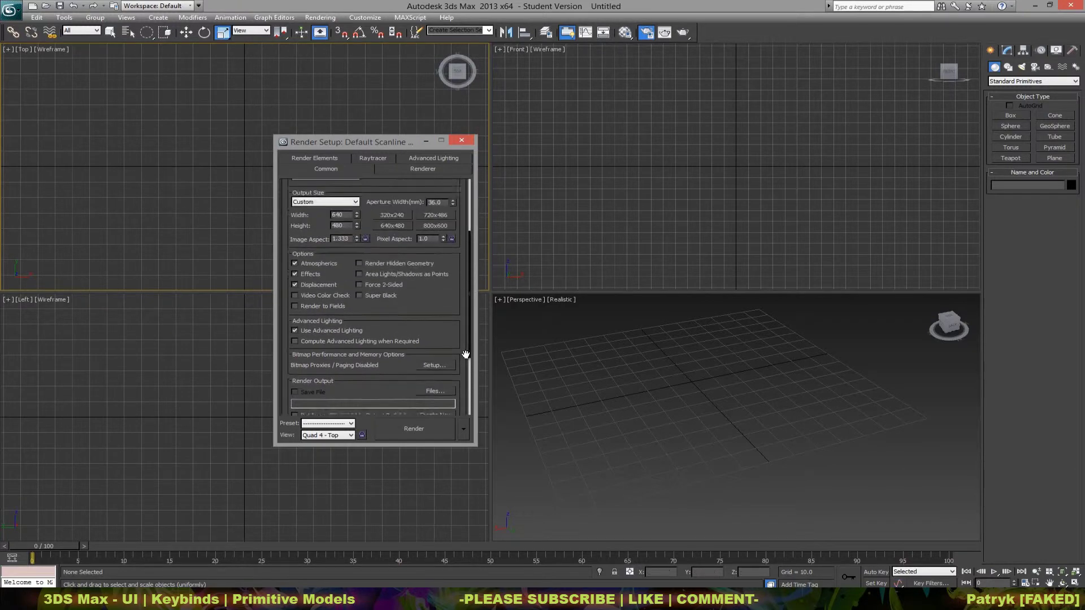
left_click(460, 140)
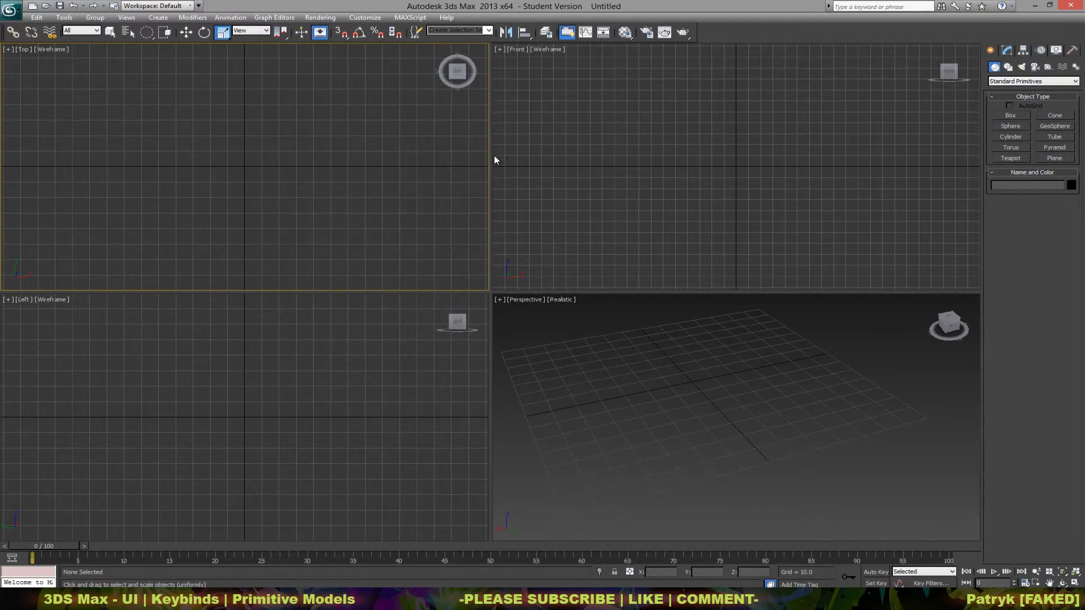
Step: Show the Rendered Frame Window twice, shifting it toward the centre of the viewports the second time, and close it
left_click(665, 38)
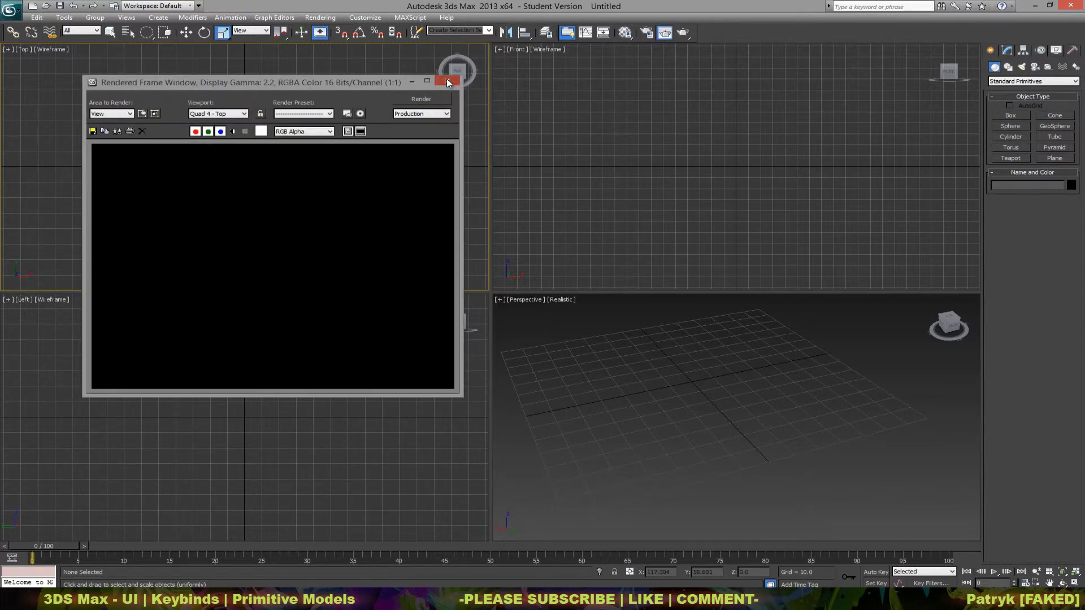
left_click(447, 82)
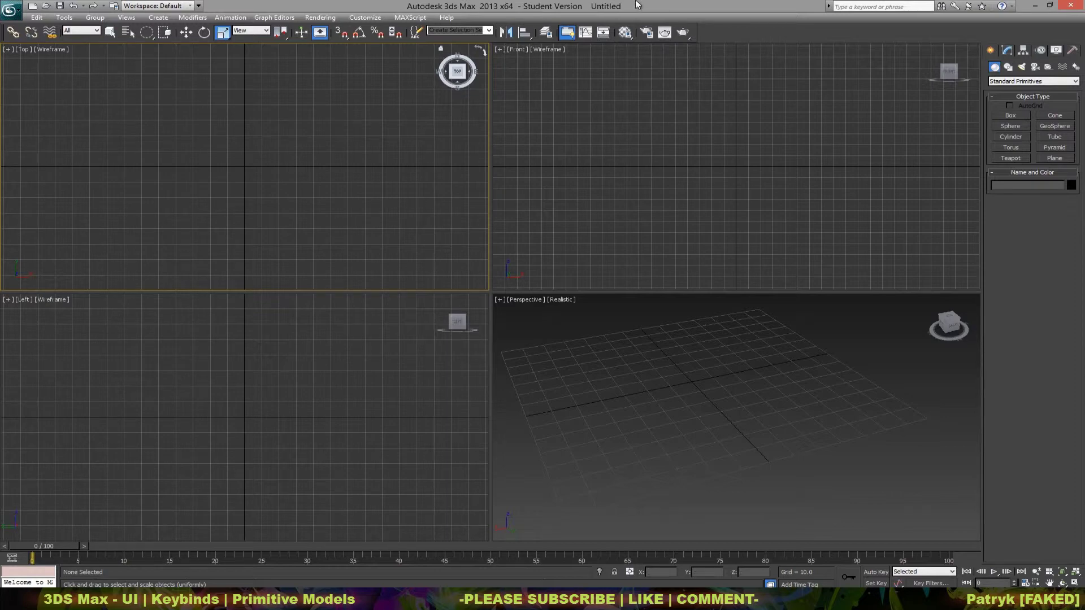
left_click(664, 33)
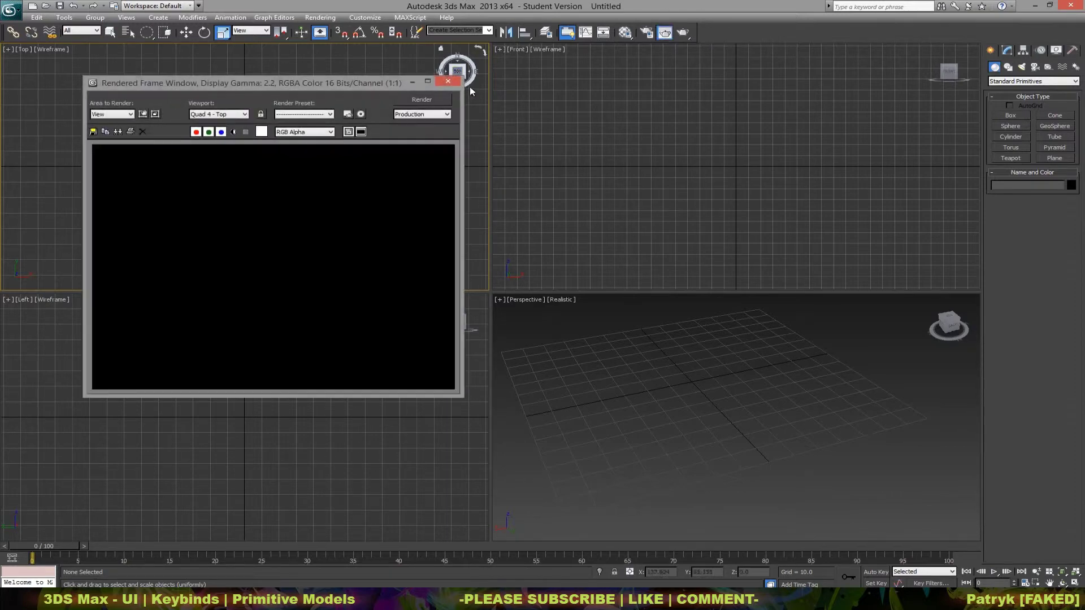
left_click_drag(304, 78, 402, 92)
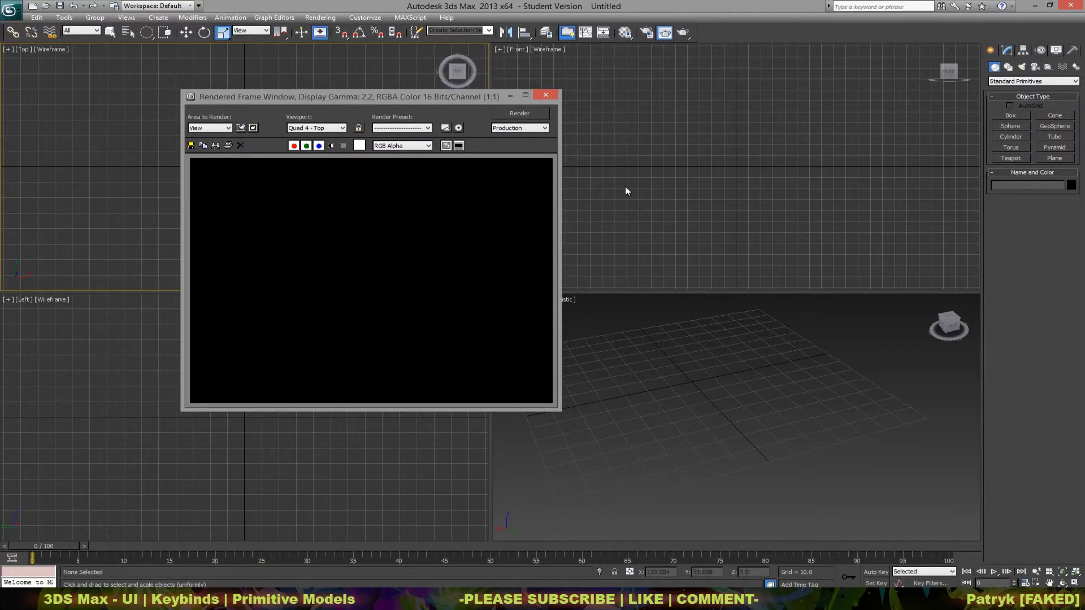
left_click(545, 95)
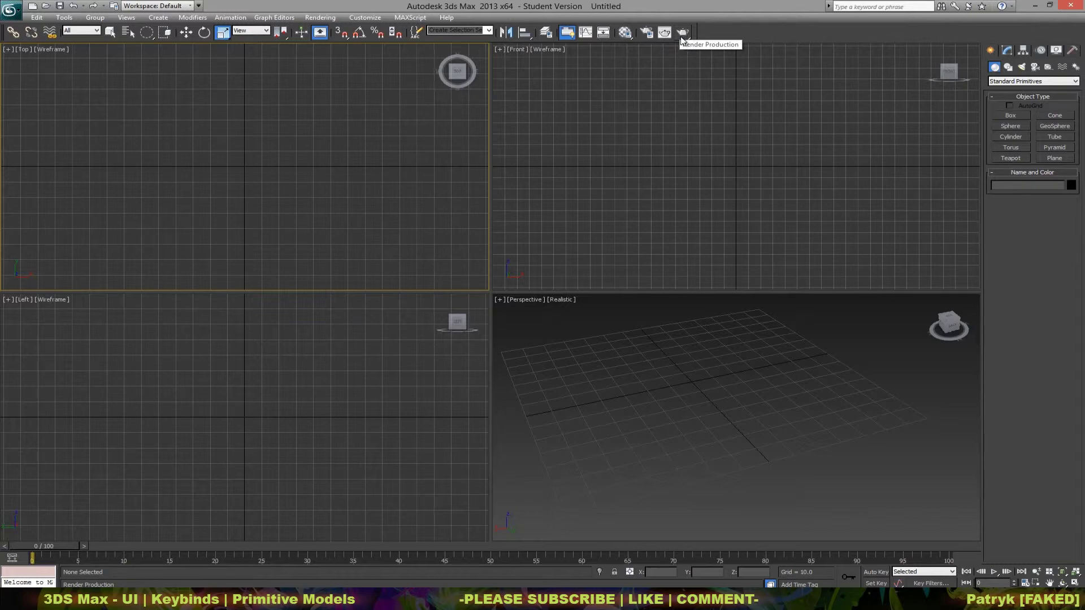
Step: Switch between the viewports, finishing with Perspective active, and run a production render of it
left_click(636, 315)
left_click(594, 256)
left_click(450, 253)
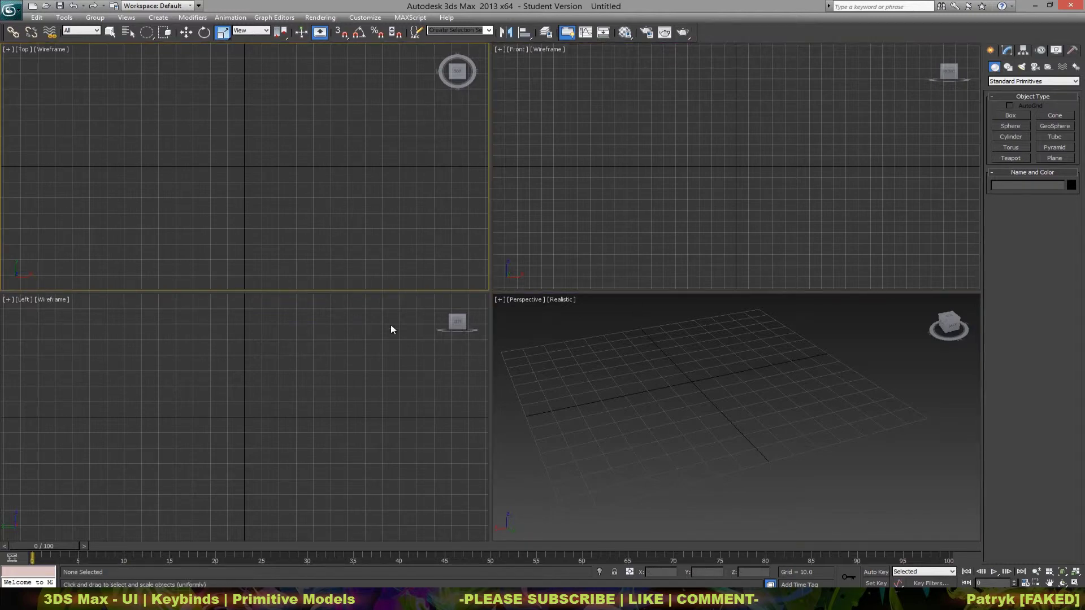
left_click(392, 326)
left_click(535, 325)
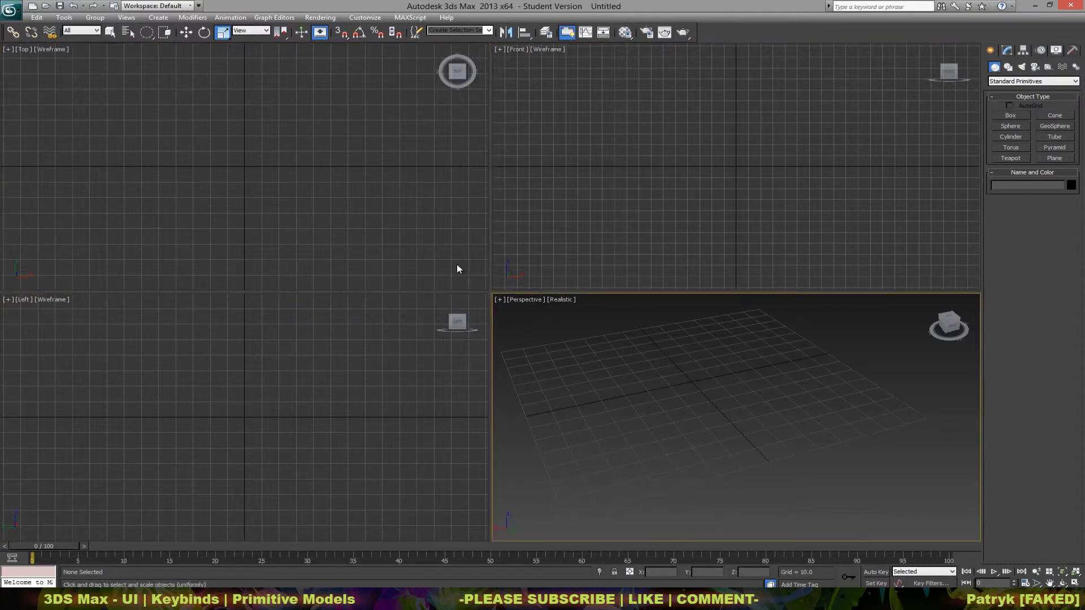
key("shift+q")
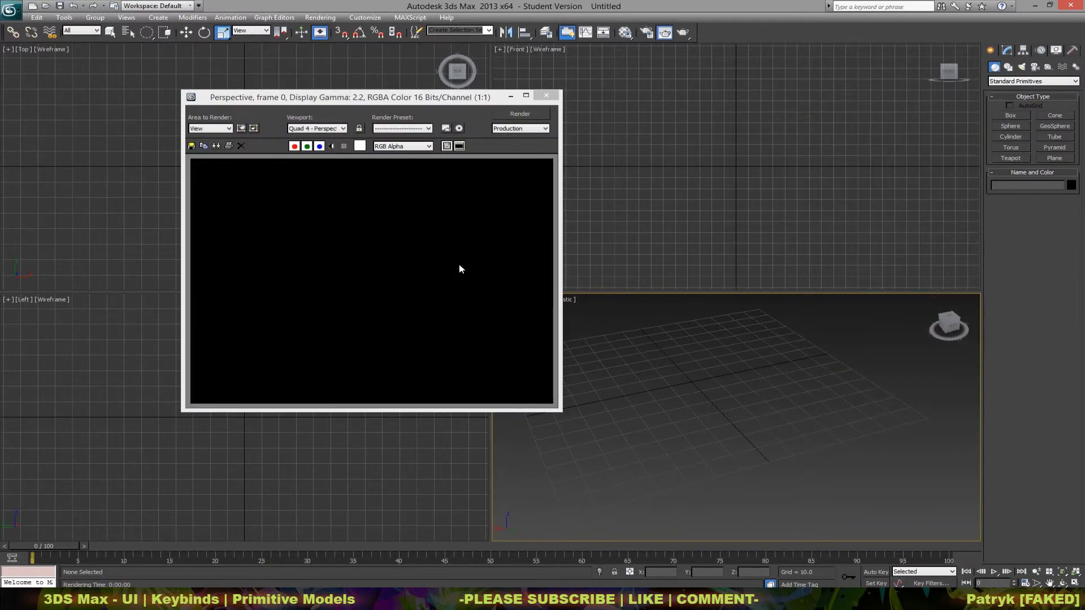
Step: Close the rendered frame window and activate the Move tool in the Perspective viewport
left_click(546, 95)
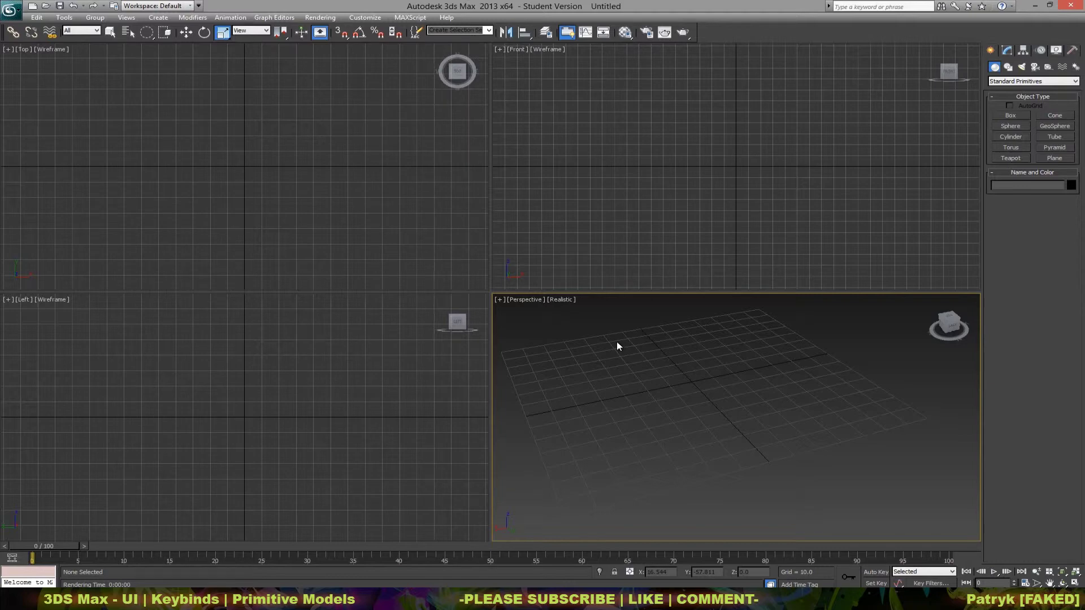
right_click(683, 423)
left_click(699, 435)
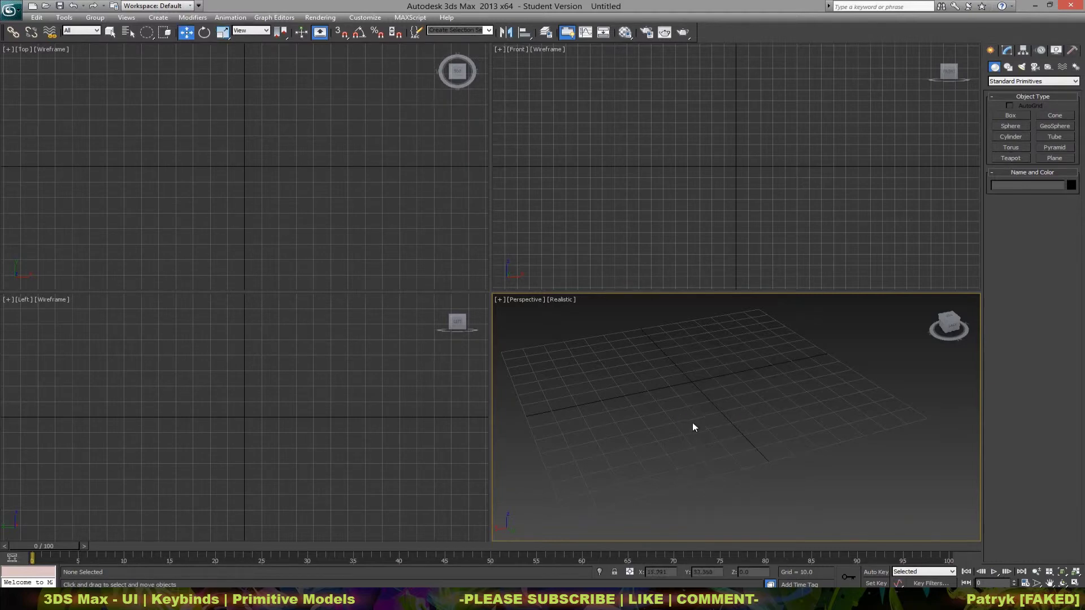
Step: Create a box 50 long, 40 wide and 30 high on the Perspective grid, using snapping only while drawing it
middle_click_drag(702, 417, 683, 434)
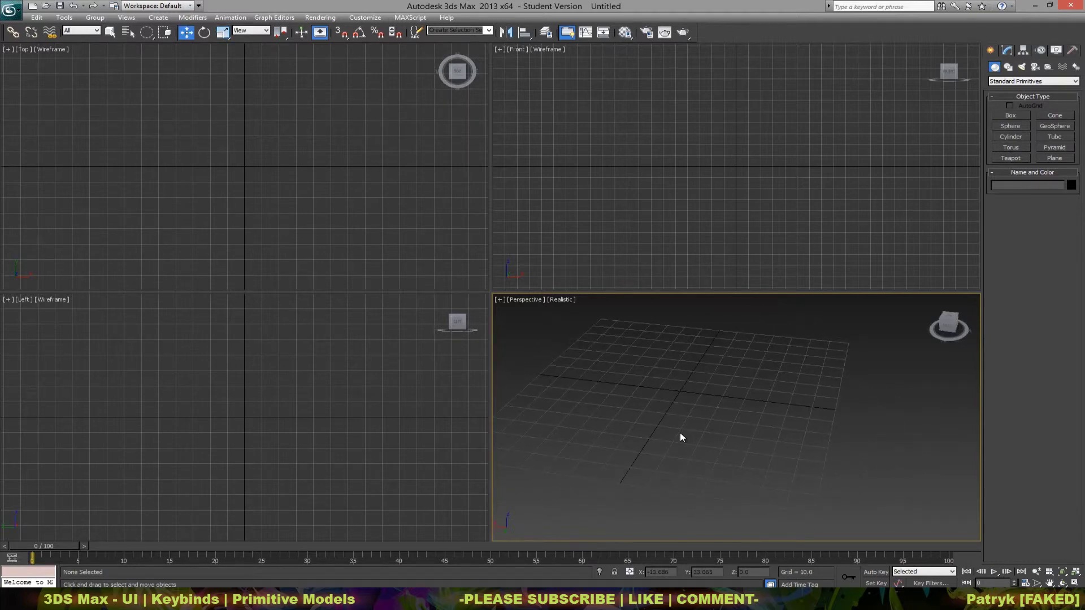
middle_click_drag(773, 447, 832, 473)
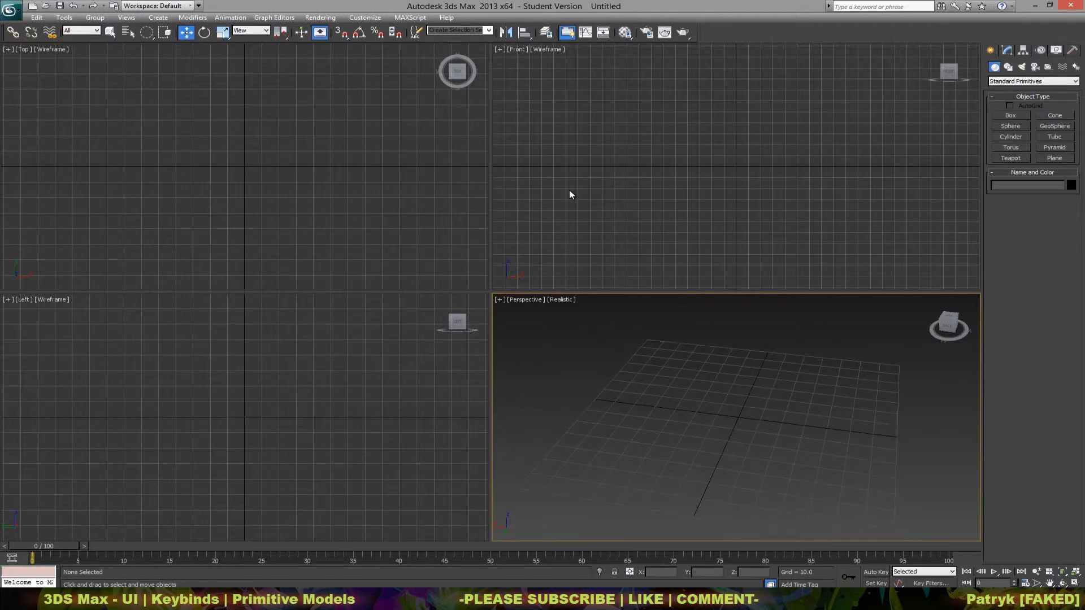
middle_click_drag(651, 370, 741, 417, "alt")
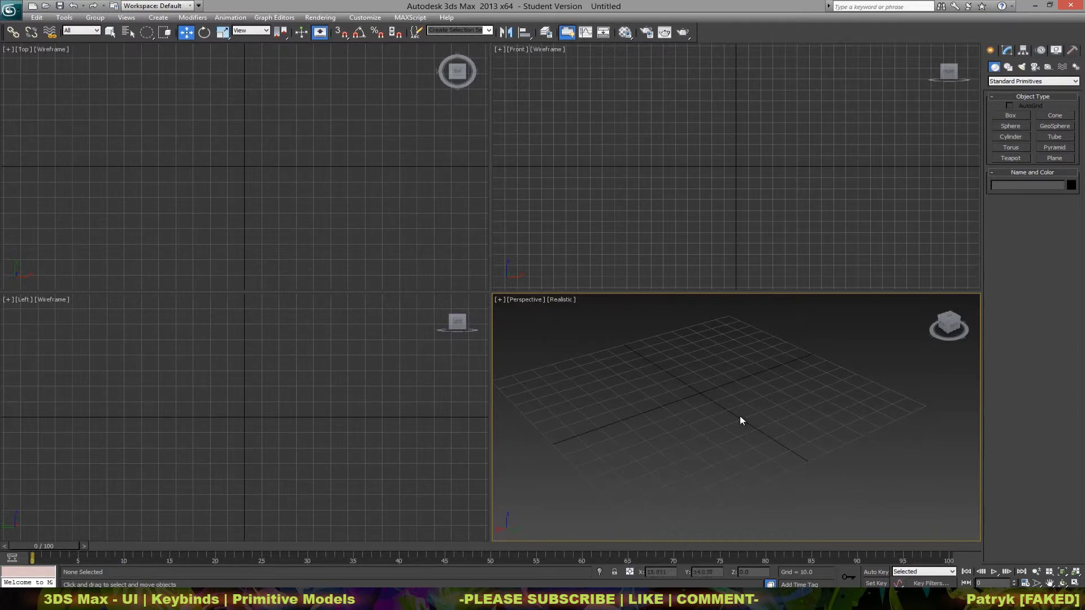
left_click(1010, 115)
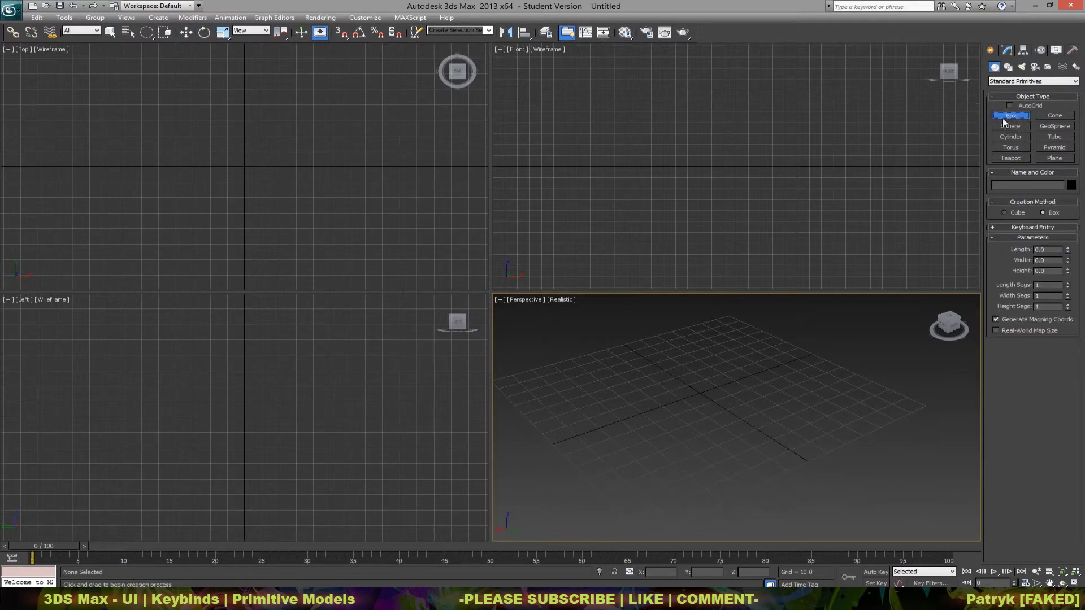
key("s")
left_click_drag(637, 390, 774, 398)
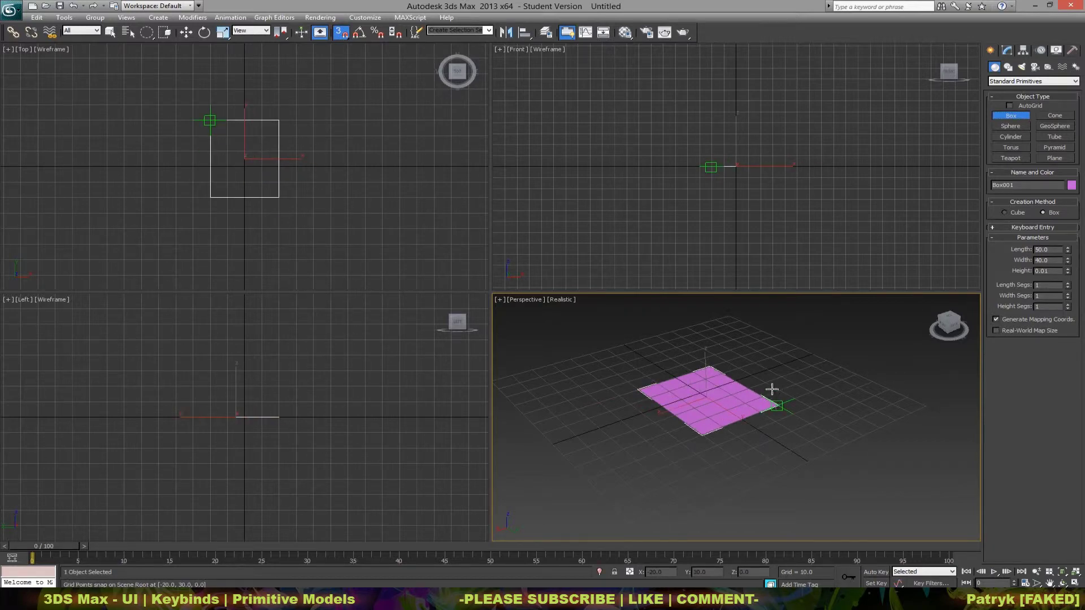
left_click(770, 348)
key("s")
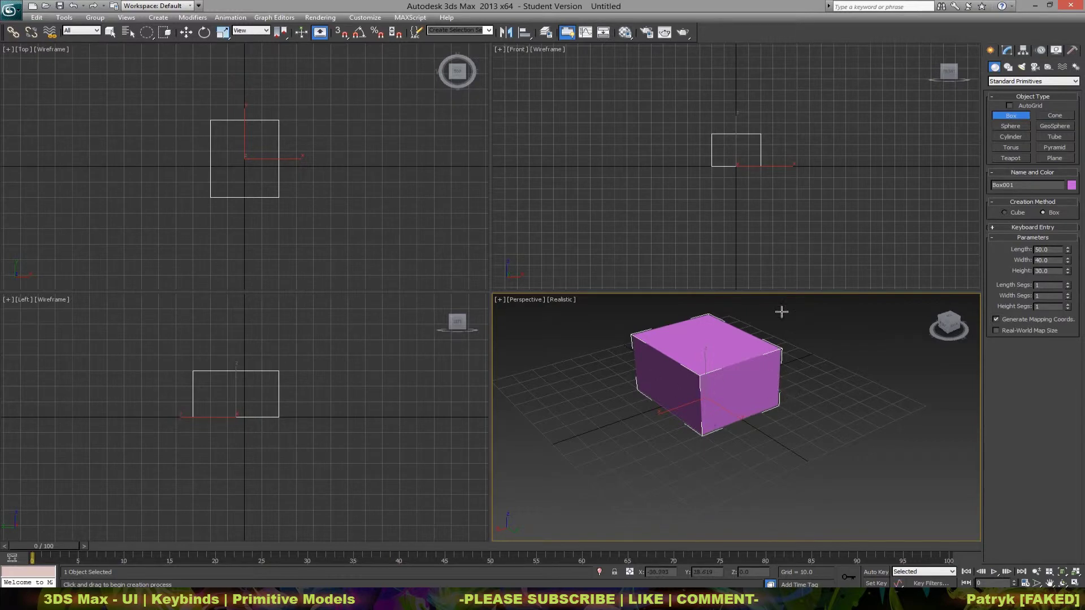
Step: Create a sphere of about 32.5 radius beside the box, then show edged faces and hide the selection brackets in Perspective
left_click(1009, 127)
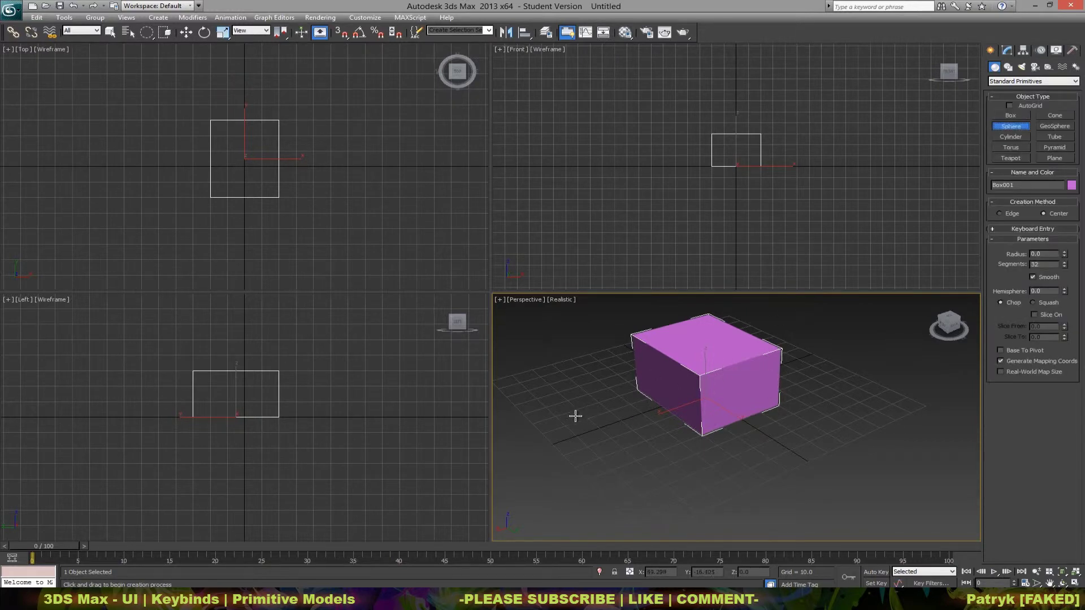
left_click_drag(575, 416, 659, 355)
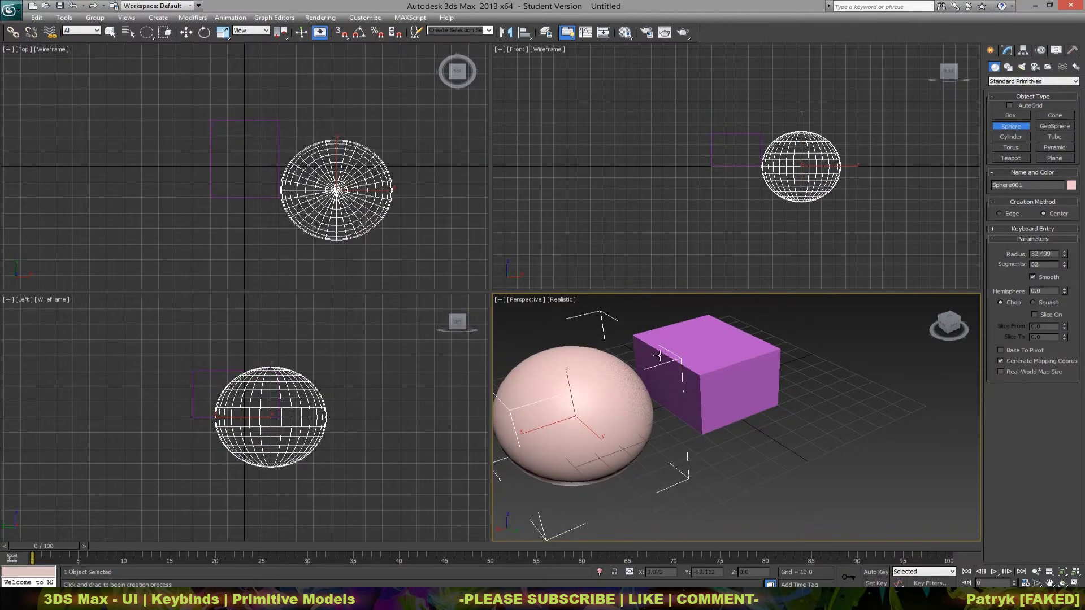
mouse_move(660, 356)
middle_mouse_down("alt")
mouse_move(736, 442)
mouse_move(769, 421)
mouse_move(755, 392)
mouse_move(765, 342)
mouse_move(779, 423)
mouse_move(865, 448)
mouse_move(779, 436)
mouse_move(769, 427)
mouse_move(802, 404)
mouse_move(838, 412)
mouse_move(763, 394)
middle_mouse_up("alt")
key("F4")
key("j")
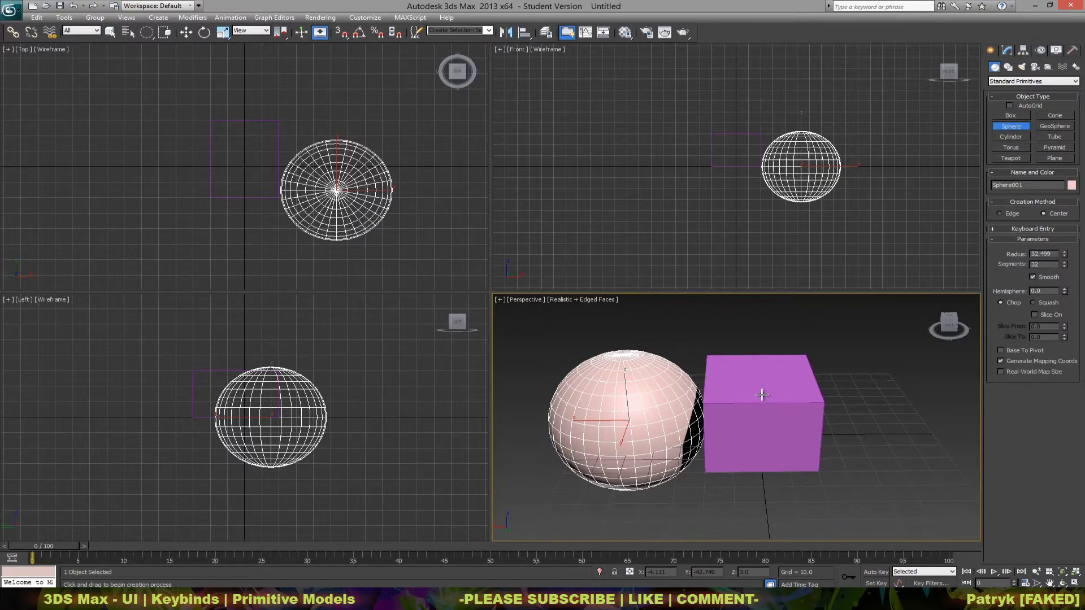
Step: Compare the sphere with and without edged faces up close and display the triangle statistics in the Perspective viewport
middle_click_drag(691, 358, 716, 369, "alt")
left_click(738, 387)
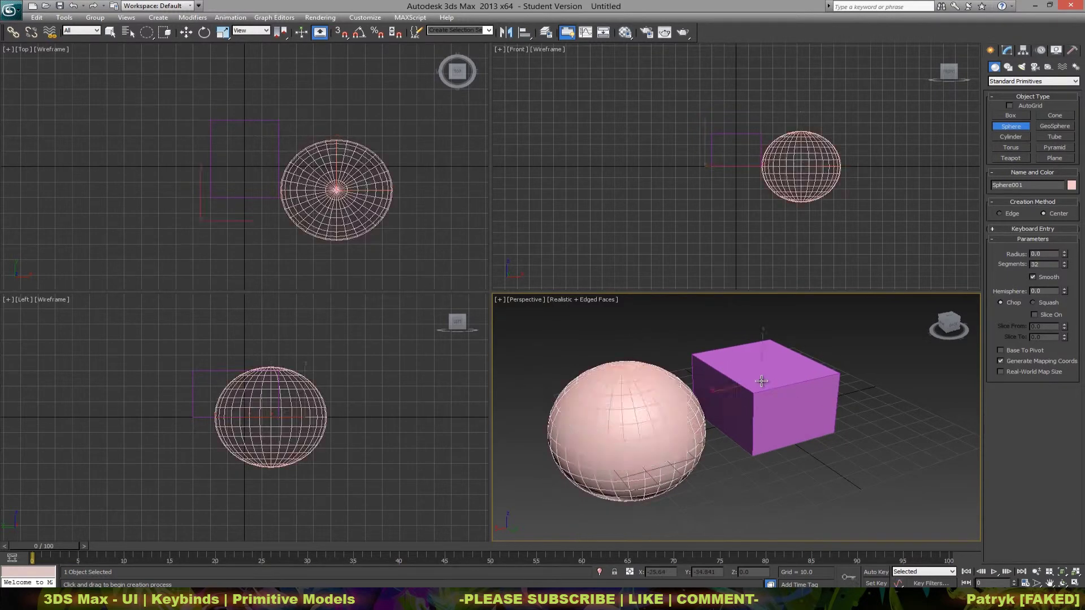
left_click(735, 386)
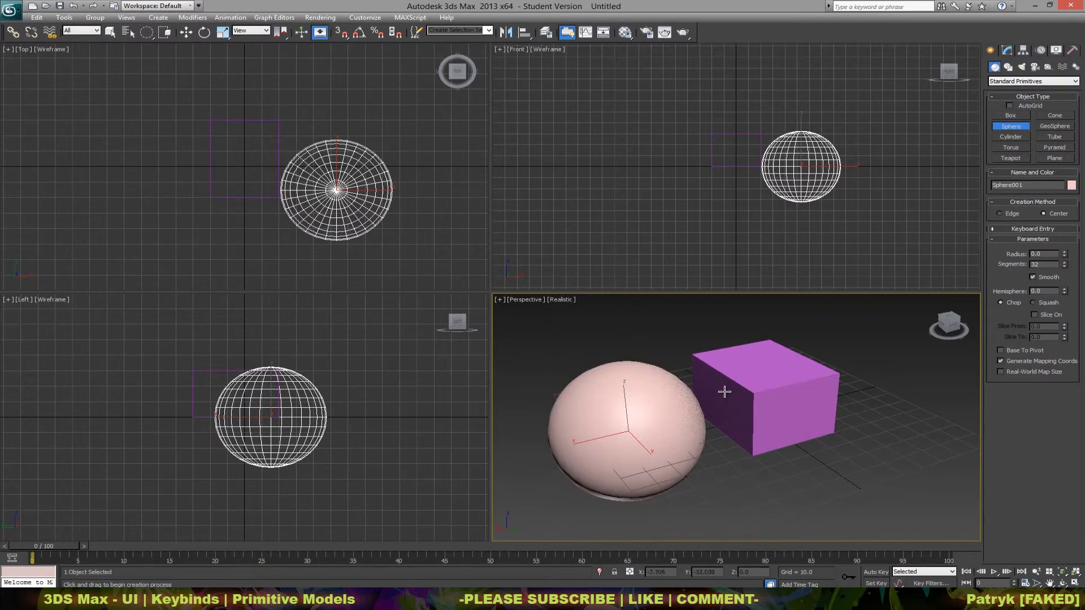
middle_click_drag(707, 396, 693, 419)
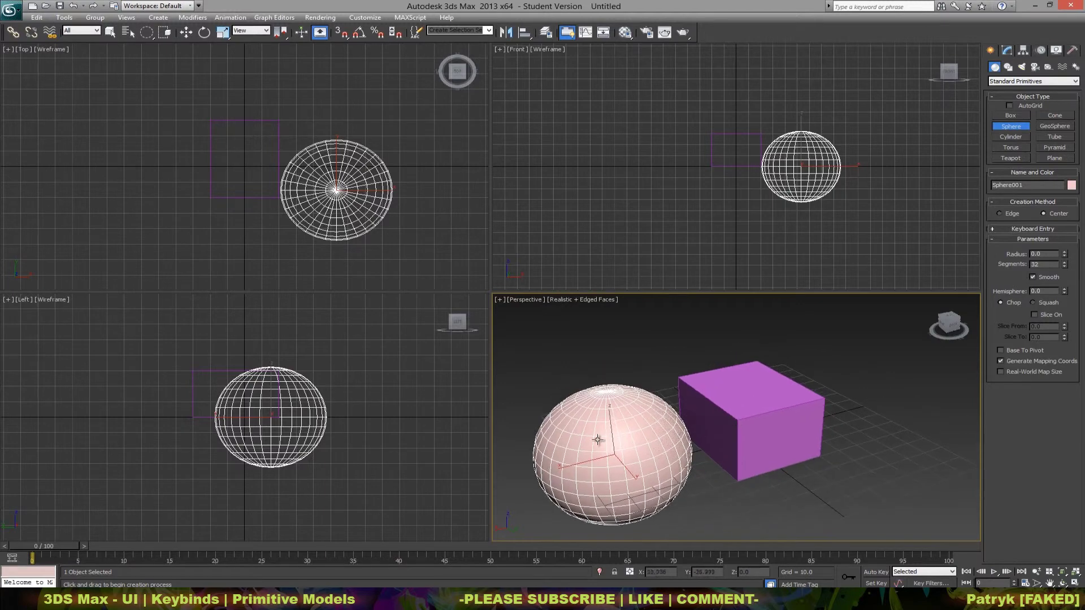
scroll(659, 448, "up", 6)
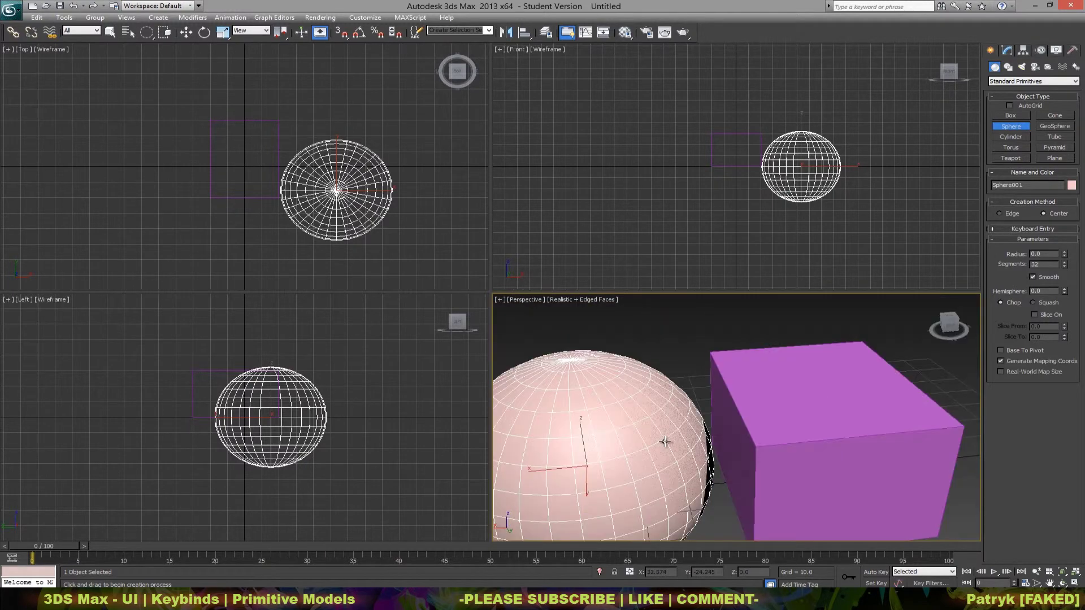
scroll(699, 446, "down", 7)
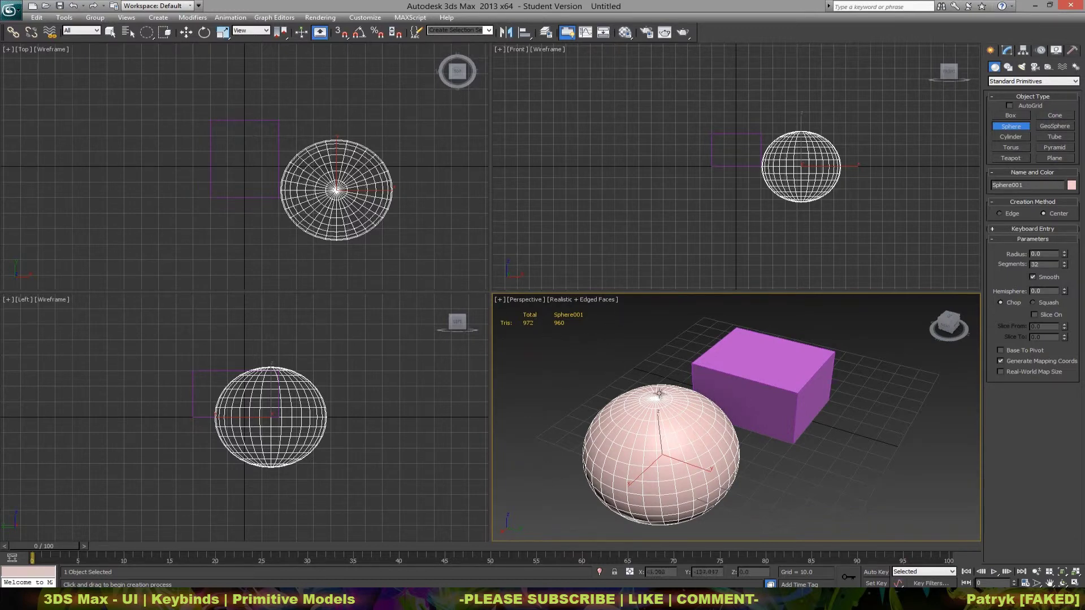
Step: Move the box and the sphere in the Top viewport so they sit side by side, centred on the horizontal grid axis
middle_click_drag(711, 401, 737, 394, "alt")
key("w")
left_click(737, 394)
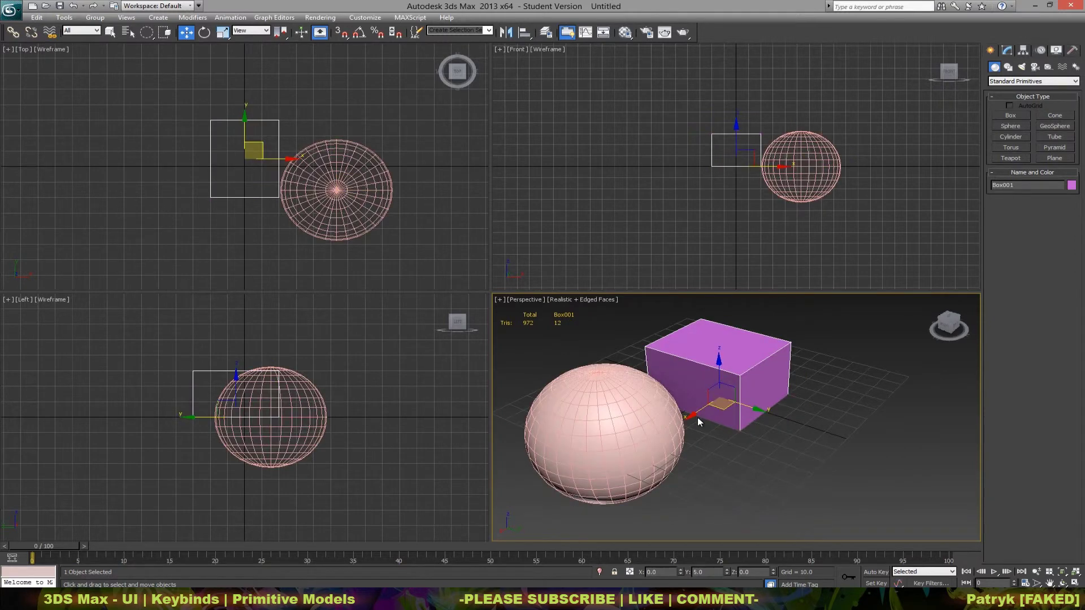
middle_click_drag(312, 145, 317, 159)
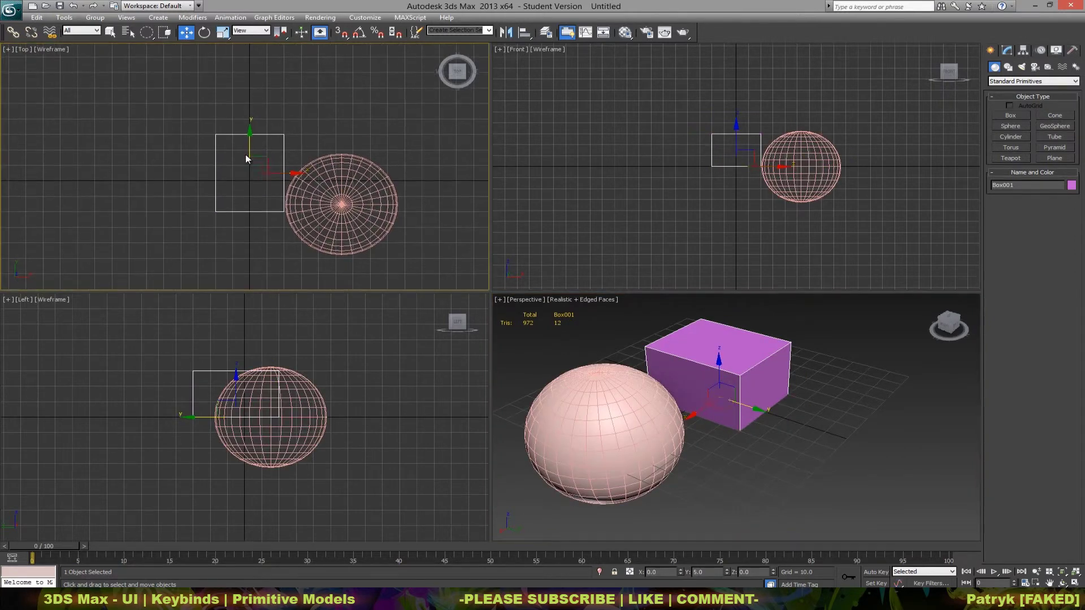
left_click_drag(264, 160, 244, 166)
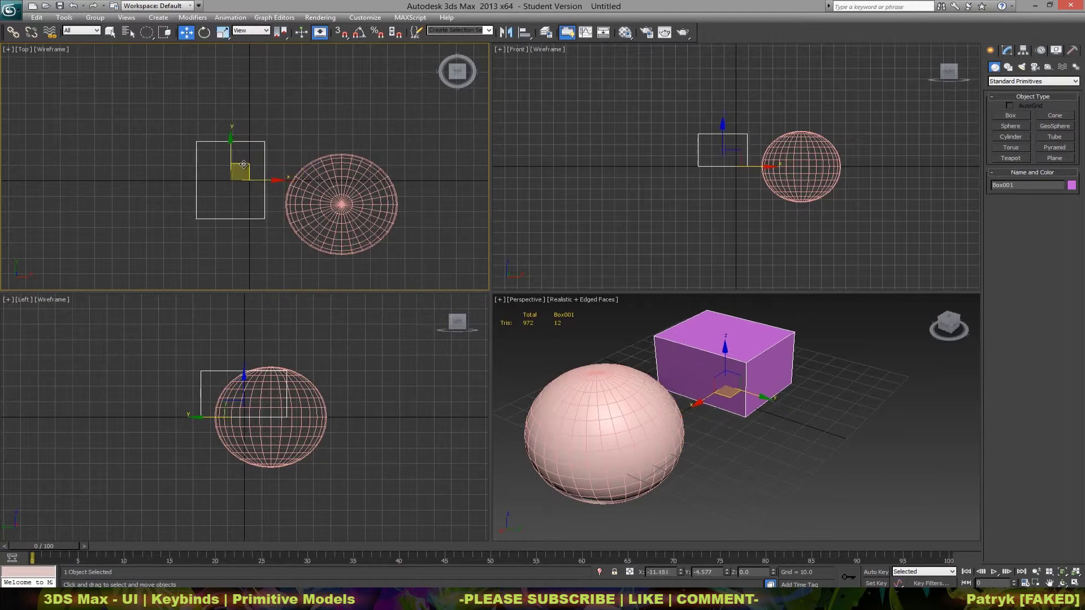
left_click(348, 192)
left_click_drag(348, 192, 329, 169)
Step: Raise the sphere in the Front viewport until its centre is level with the middle of the box, and deselect it
middle_click_drag(807, 437, 755, 438, "alt")
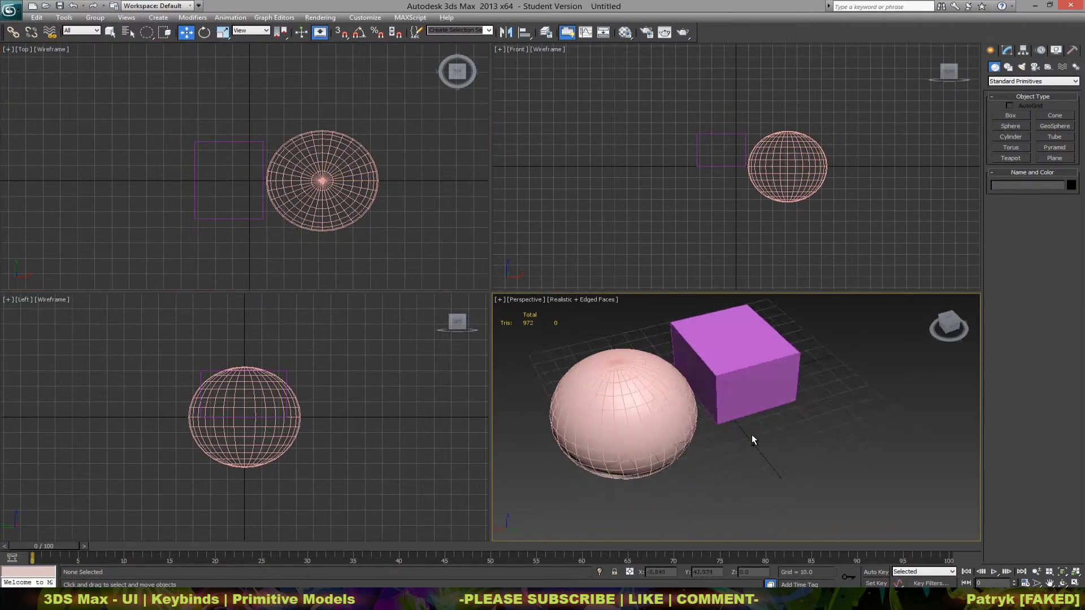
middle_click_drag(783, 147, 771, 178)
left_click_drag(772, 178, 779, 152)
left_click(714, 449)
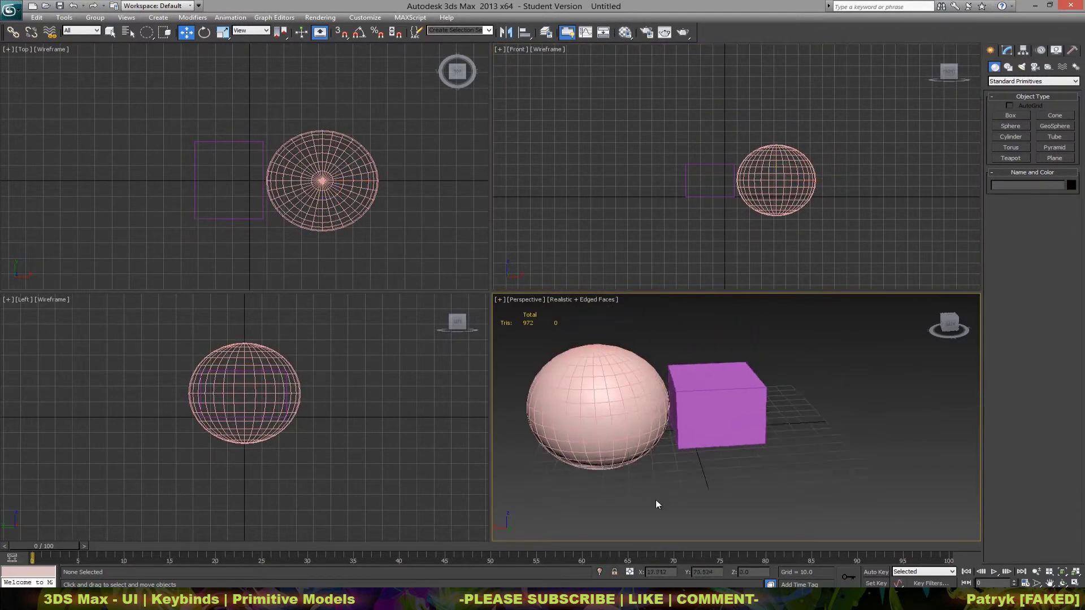
Step: Examine the box and sphere from several angles and distances in the Perspective viewport
middle_click_drag(655, 499, 684, 414, "alt")
middle_click_drag(680, 412, 832, 475, "alt")
scroll(684, 421, "down", 8)
scroll(684, 422, "up", 10)
scroll(719, 452, "down", 3)
scroll(716, 480, "up", 3)
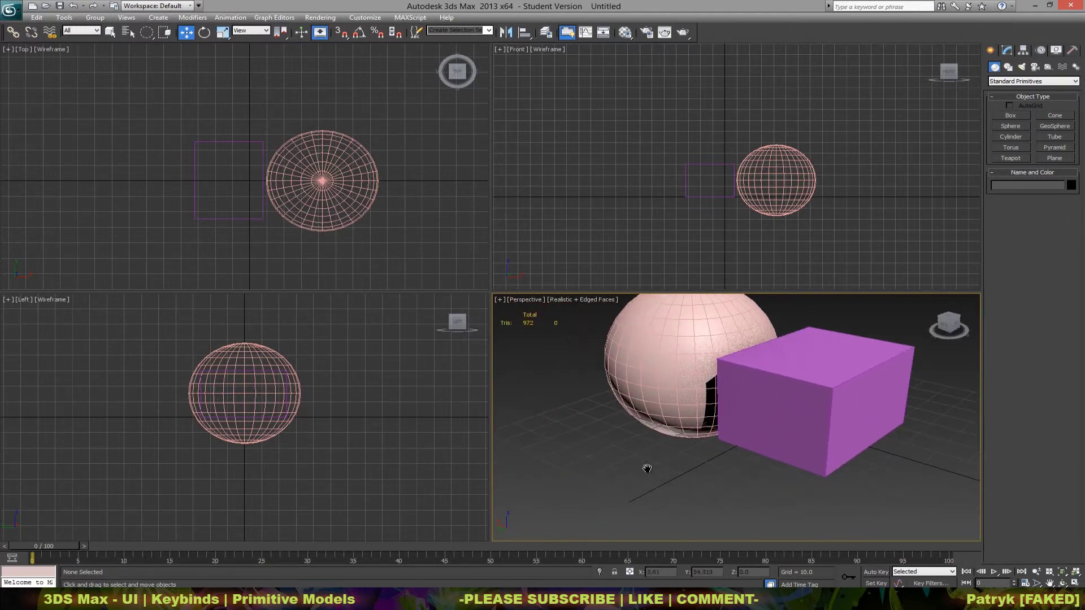
middle_click_drag(646, 468, 631, 459)
Step: Toggle the home grid off and back on in the Left, Top, Front and Perspective viewports
left_click(452, 409)
key("g")
left_click(463, 249)
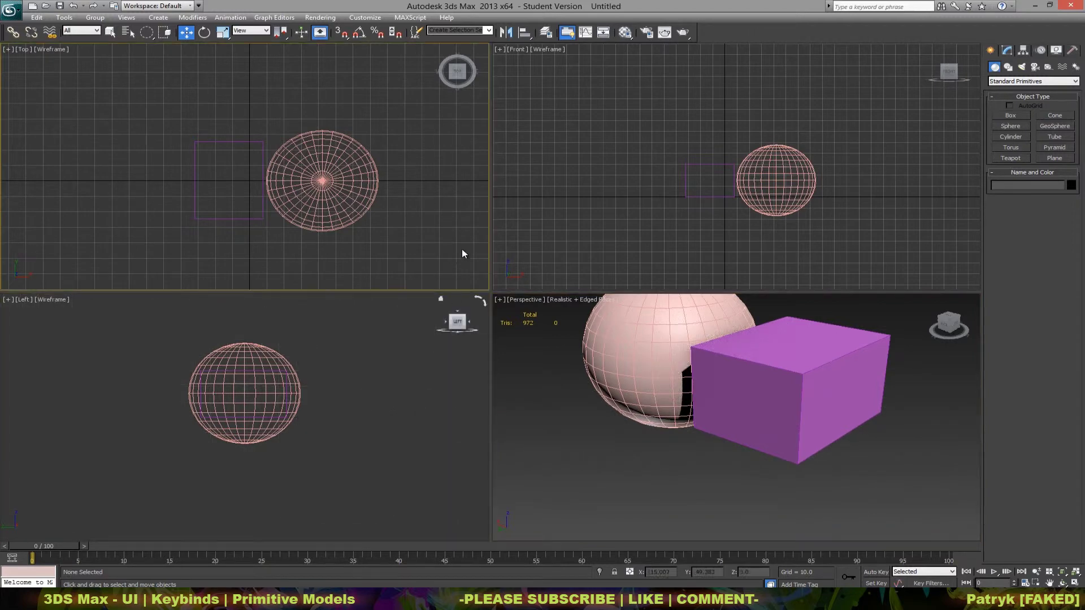
key("g")
left_click(530, 250)
key("g")
key("g")
left_click(460, 271)
key("g")
left_click(477, 305)
key("g")
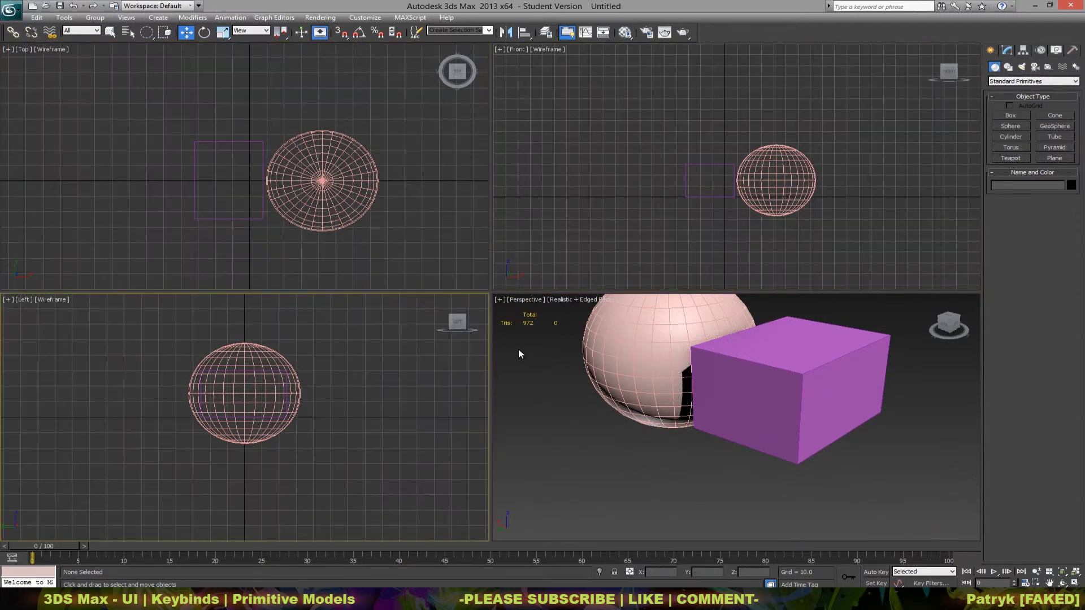
left_click(517, 349)
key("g")
Step: Create a cylinder about 14.6 in radius and 67 high near the box and sphere in Perspective
middle_click_drag(658, 459, 758, 455, "alt")
left_click(1011, 137)
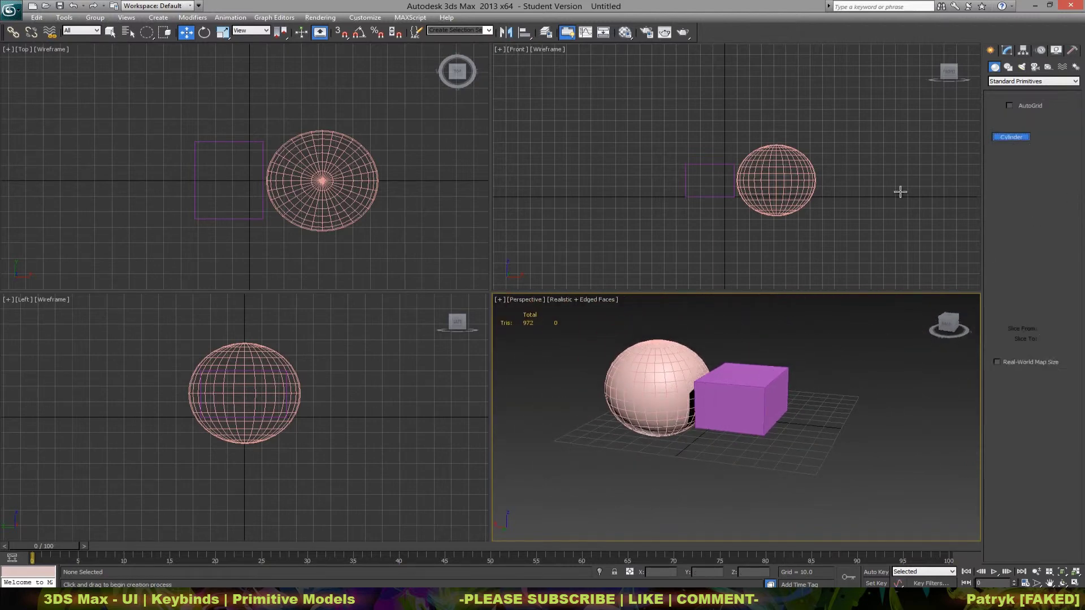
mouse_move(689, 466)
left_mouse_down()
mouse_move(725, 442)
mouse_move(702, 458)
left_mouse_up()
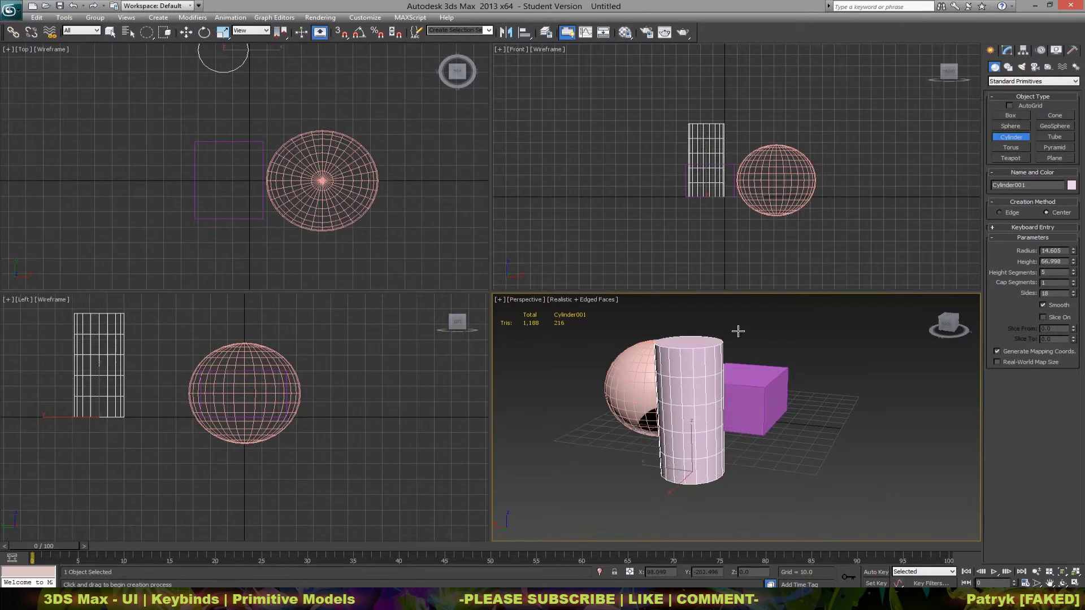
Step: Create a torus with Radius 1 of about 32.7 and Radius 2 of about 17.7 on free ground beside the other primitives
left_click(1010, 148)
middle_click_drag(828, 344, 729, 361, "alt")
middle_click_drag(729, 361, 779, 359, "alt")
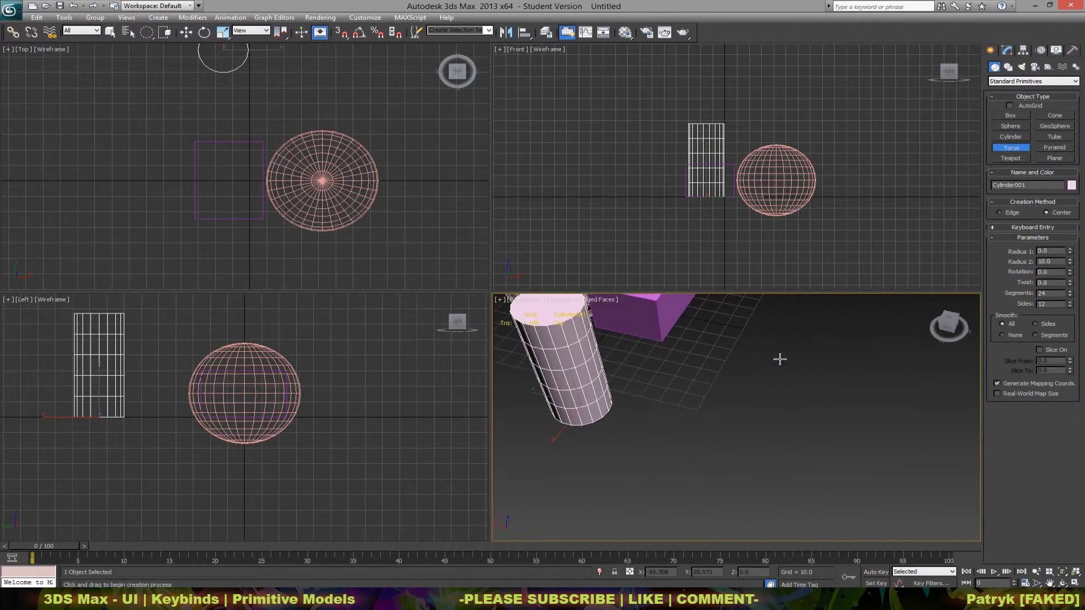
left_click_drag(752, 375, 792, 322)
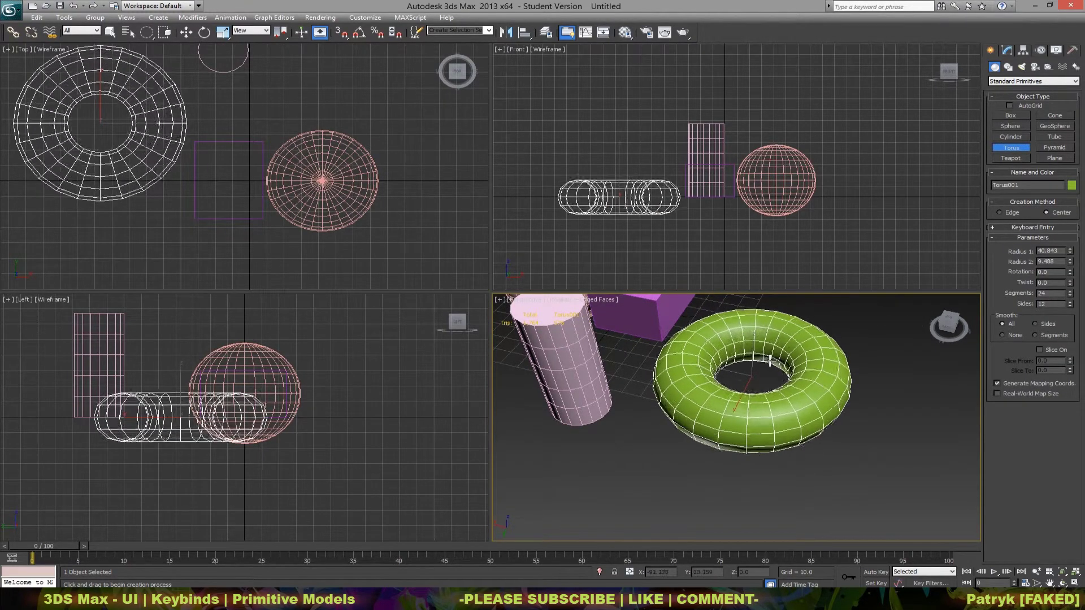
left_click(770, 363)
middle_click_drag(845, 334, 744, 439, "alt")
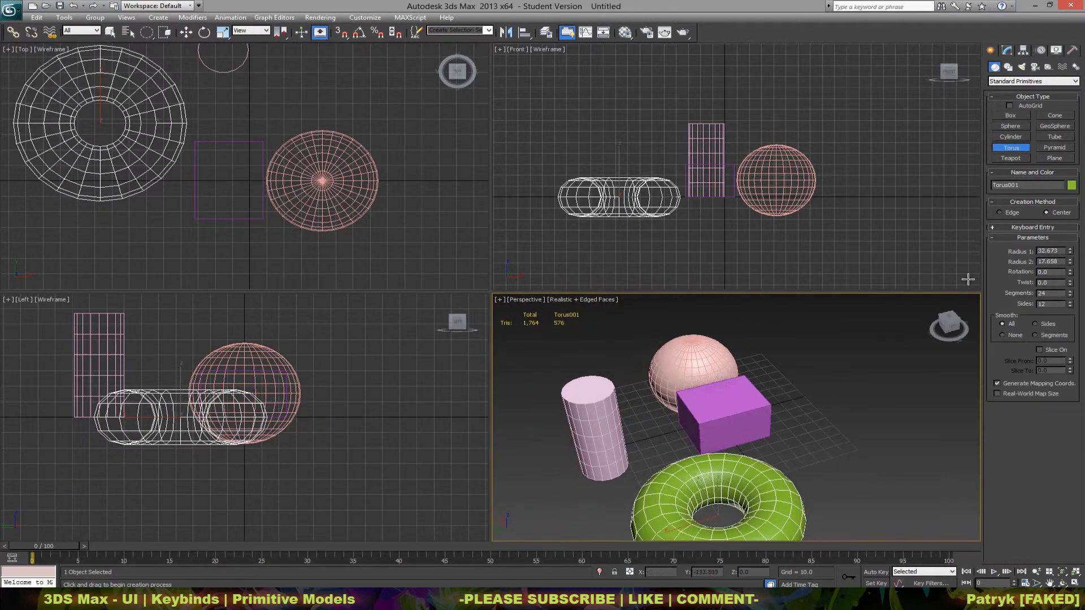
Step: Create a teapot of about 31.3 radius behind the box, next to the sphere
left_click(1010, 157)
middle_click_drag(746, 362, 774, 441, "alt")
scroll(741, 396, "up", 3)
scroll(795, 412, "up", 2)
left_click_drag(722, 414, 764, 356)
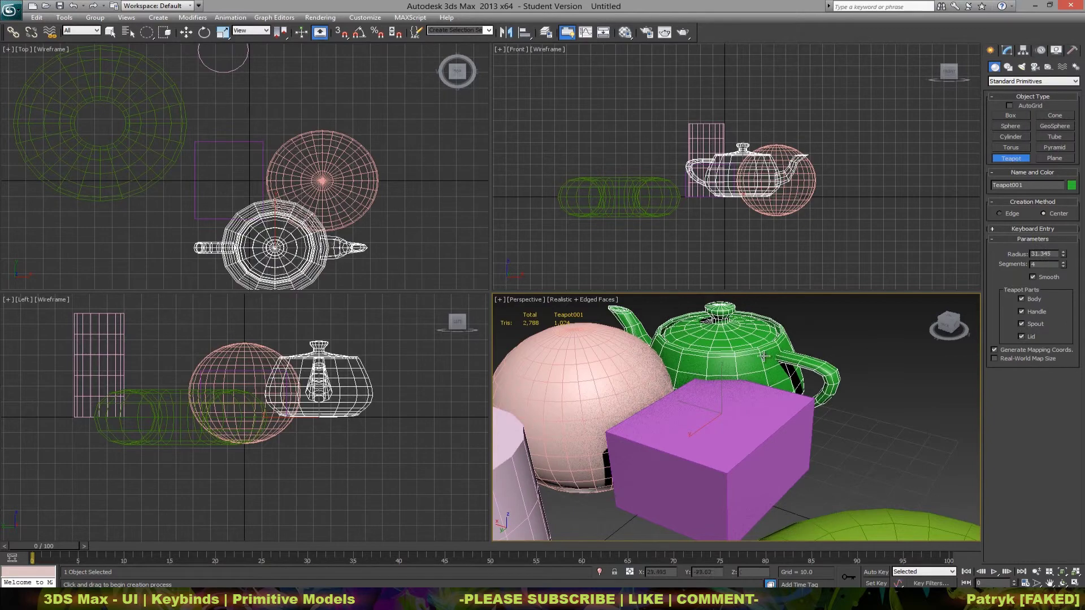
Step: Briefly switch Isolate Selection on and off for the teapot
middle_click_drag(834, 306, 686, 415, "alt")
middle_click_drag(686, 416, 721, 455)
key("alt+q")
key("alt+q")
middle_click_drag(790, 438, 816, 385)
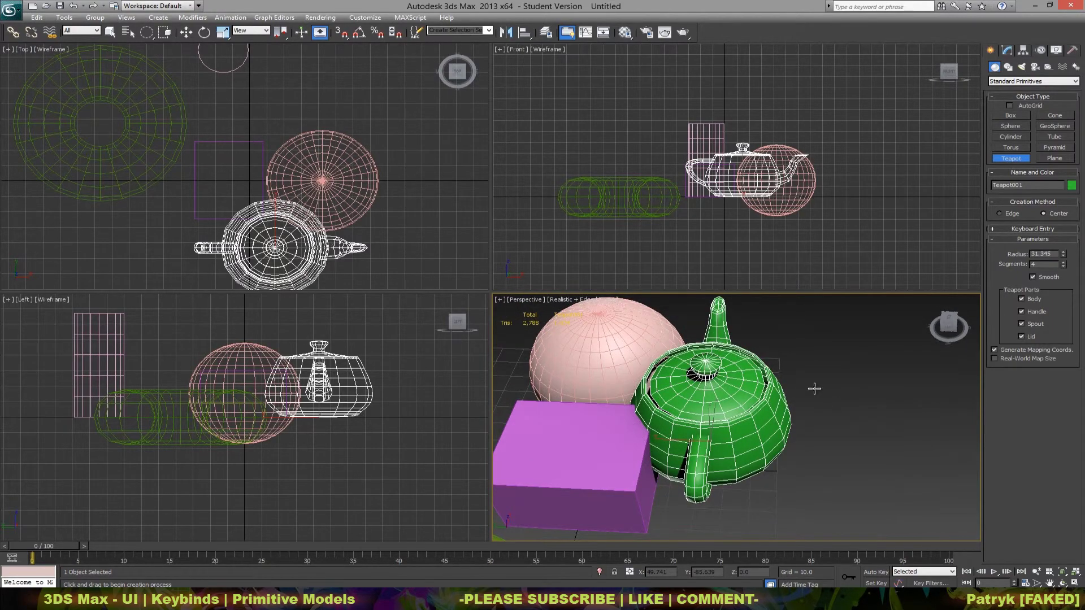
Step: Cycle the selection region shape with the Select tool and return to the Move tool with the teapot selected
left_click(729, 400)
left_click(729, 400)
key("w")
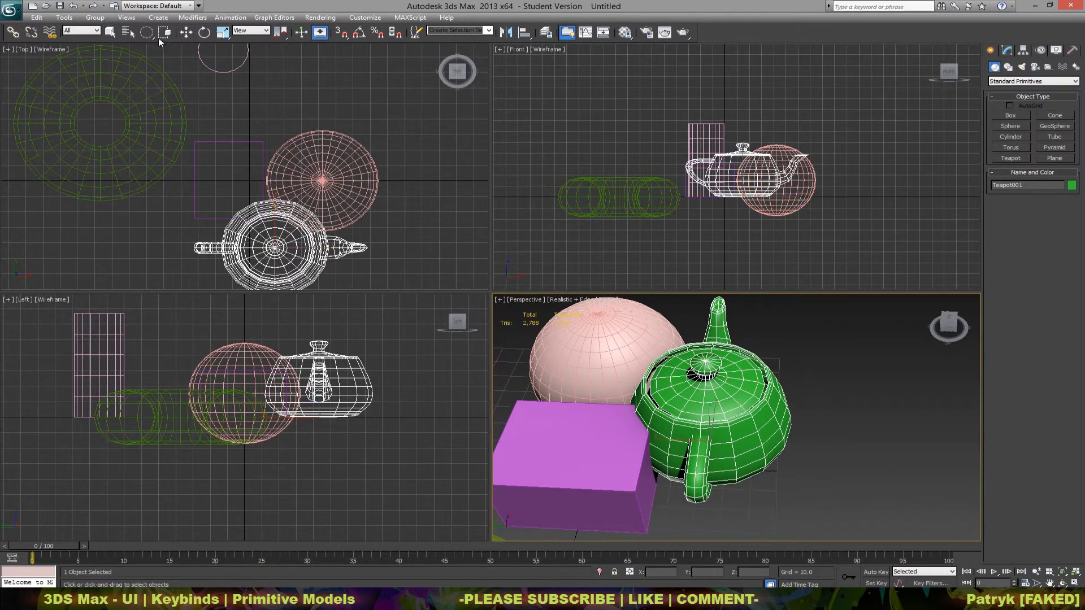
key("q")
key("w")
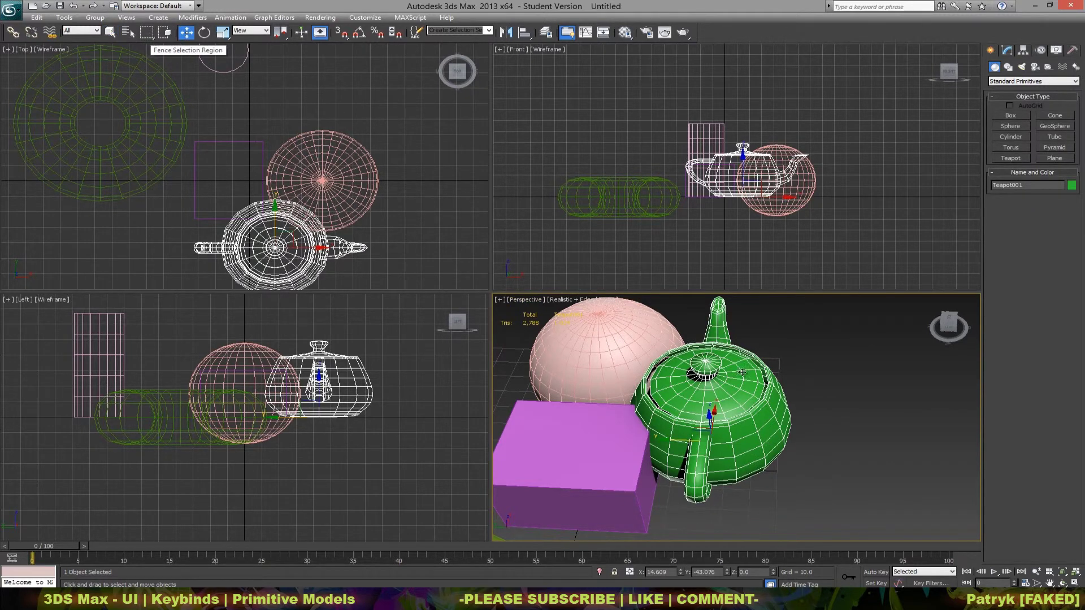
Step: Isolate the teapot, view it on its own, and exit isolation to bring back the other primitives
left_click(599, 573)
mouse_move(723, 497)
middle_mouse_down("alt")
mouse_move(782, 501)
mouse_move(709, 480)
middle_mouse_up("alt")
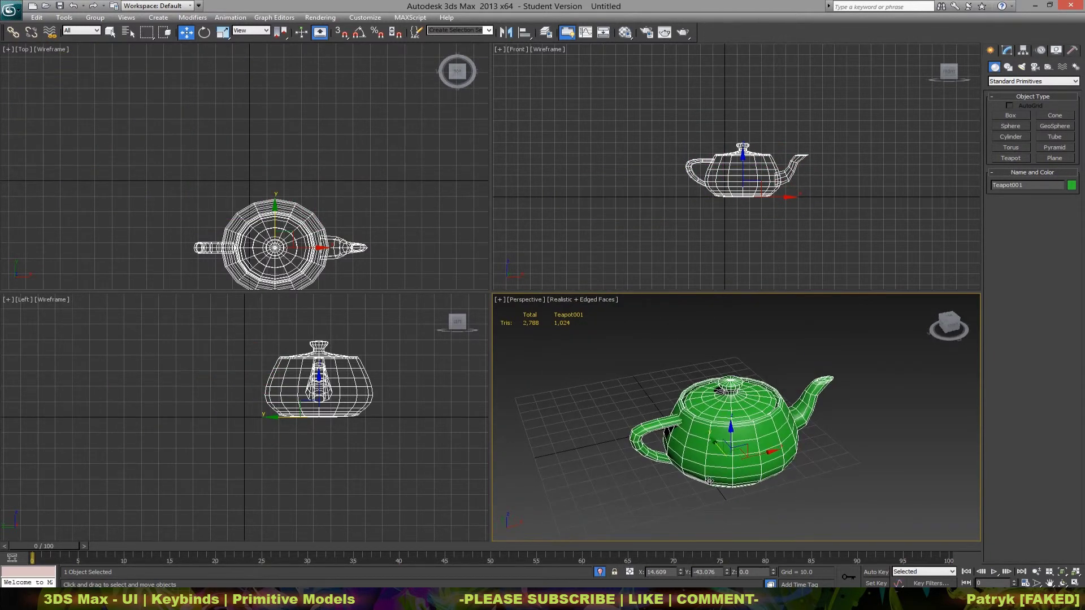
key("alt+q")
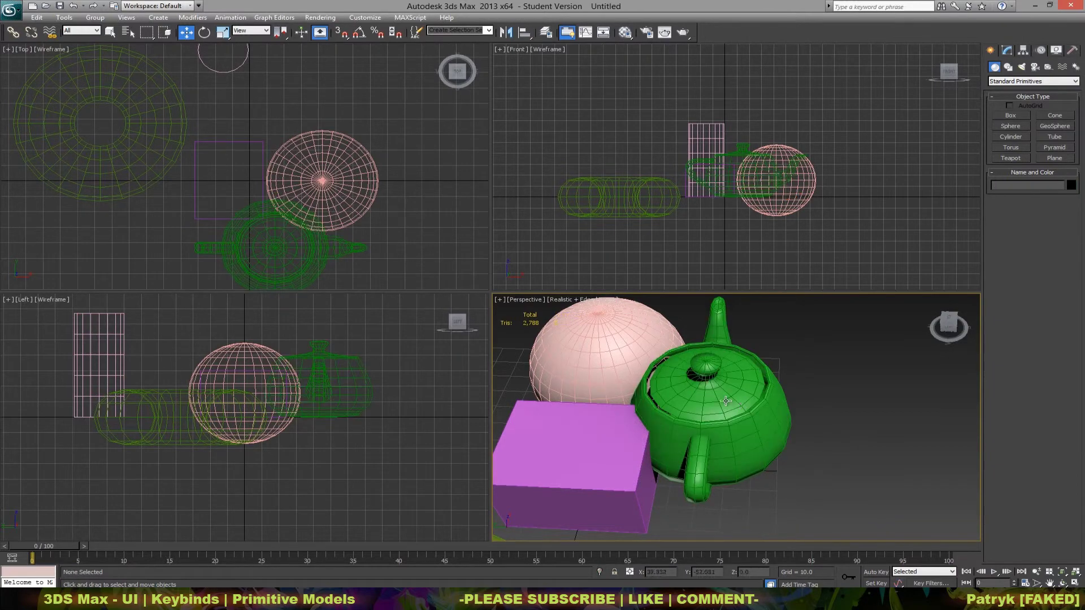
Step: Toggle Isolate Selection on the teapot, return to the Move tool and clear the selection
key("alt+q")
key("alt+q")
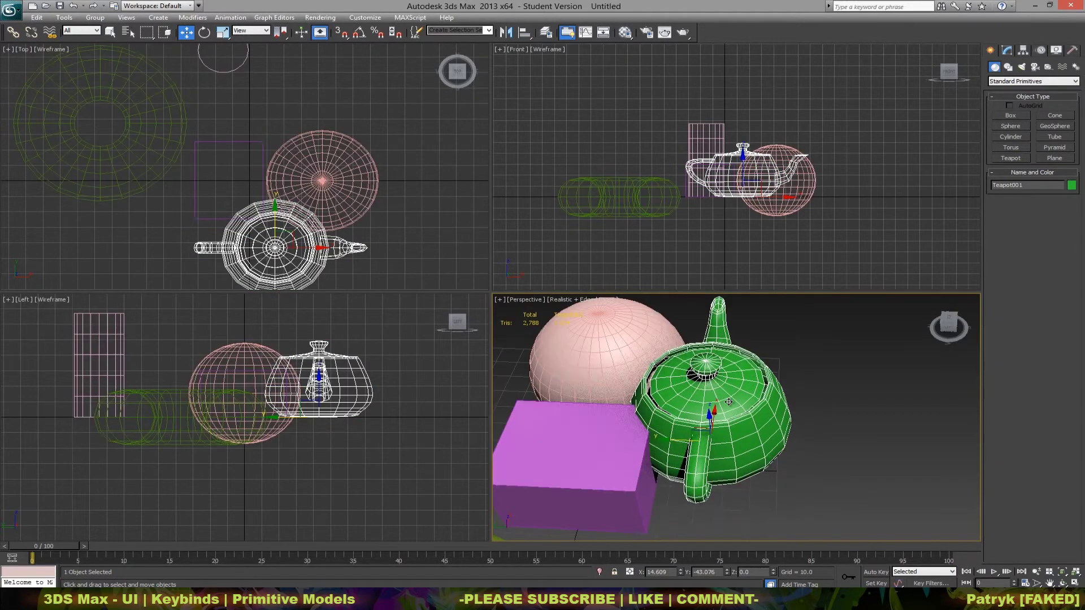
key("alt+q")
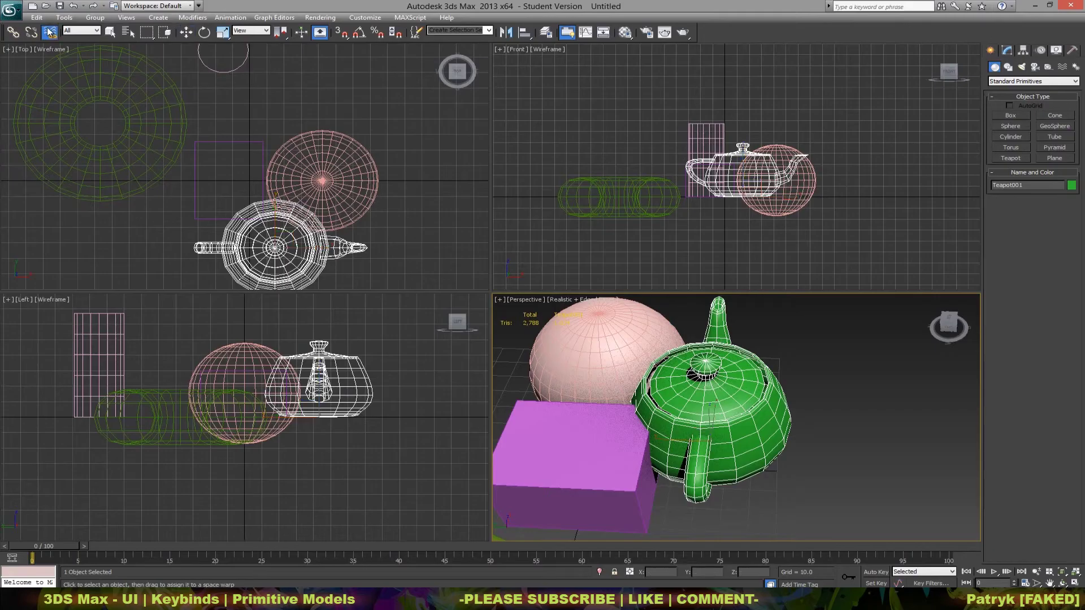
key("w")
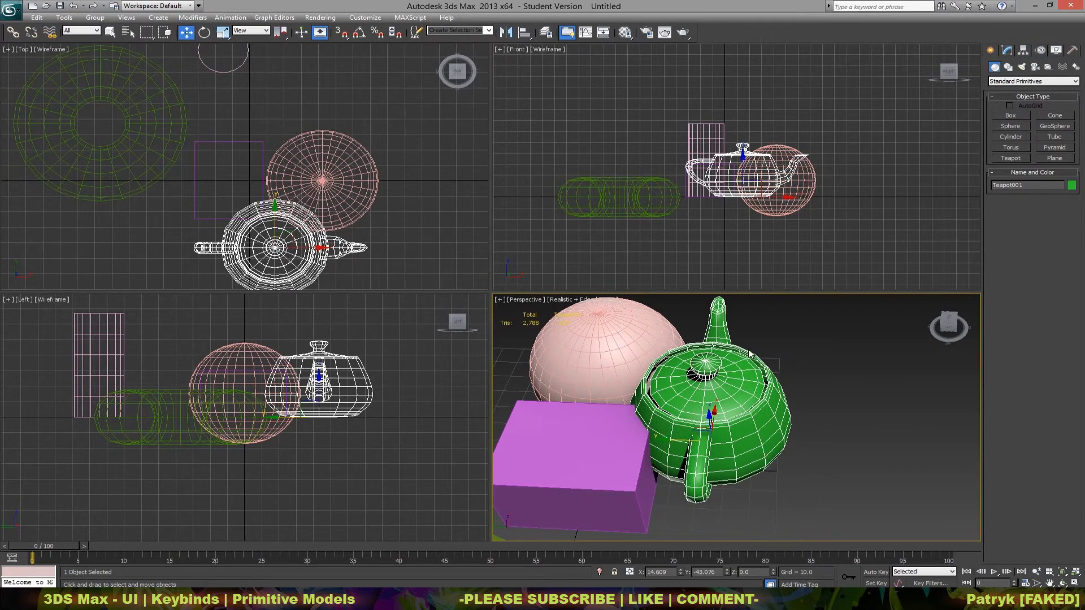
left_click(799, 389)
middle_click_drag(799, 389, 751, 405)
middle_click_drag(776, 354, 802, 389)
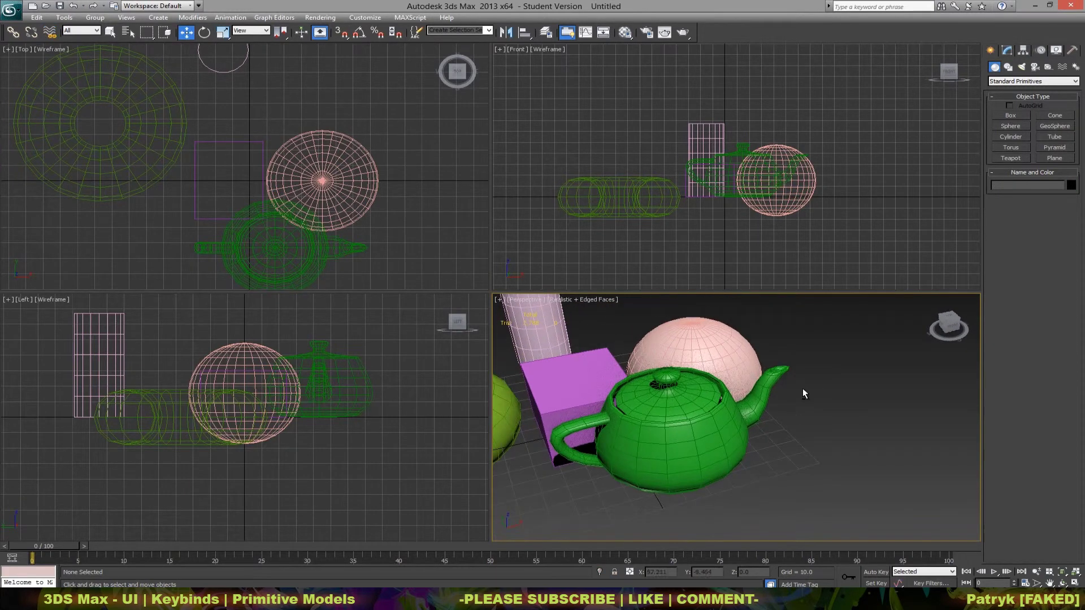
Step: Create a plane of about 405 by 399 beneath all the primitives in the Perspective view
left_click(1052, 157)
scroll(809, 322, "down", 3)
middle_click_drag(808, 322, 764, 530, "alt")
scroll(757, 524, "down", 2)
left_click(567, 302)
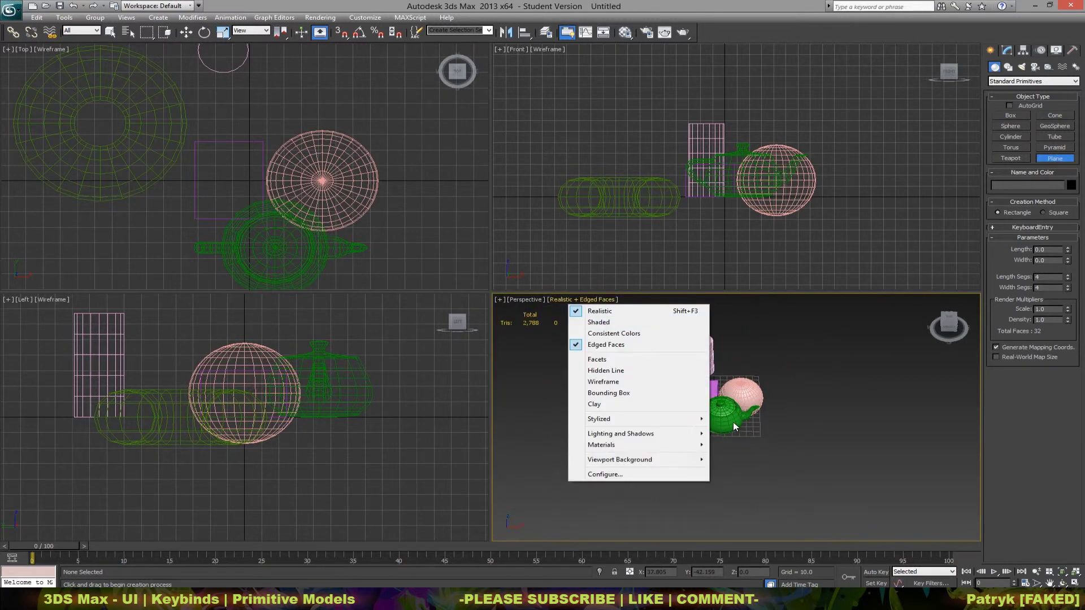
left_click(810, 365)
left_click_drag(812, 325, 516, 497)
middle_click_drag(517, 497, 764, 490, "alt")
scroll(764, 490, "up", 5)
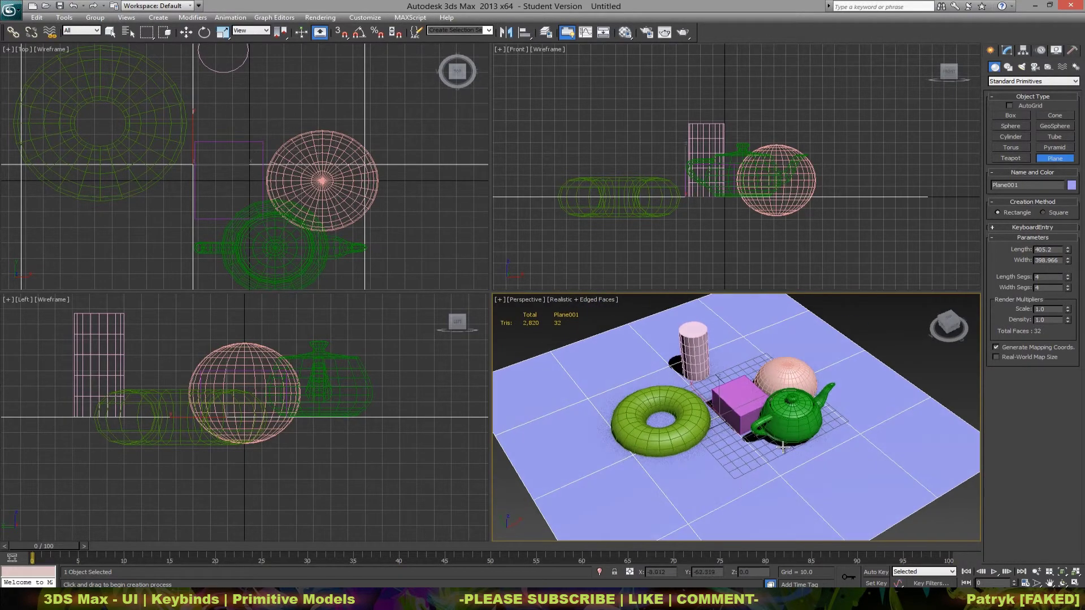
Step: Check the scene from the front, return to Perspective, and run a quick render of the primitives on the plane
key("f")
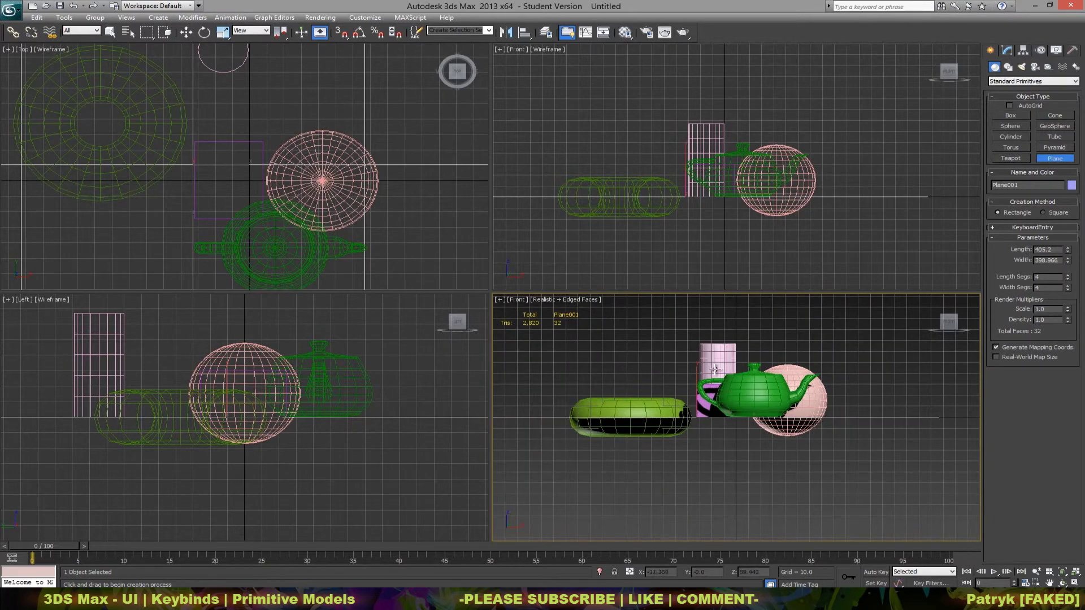
key("p")
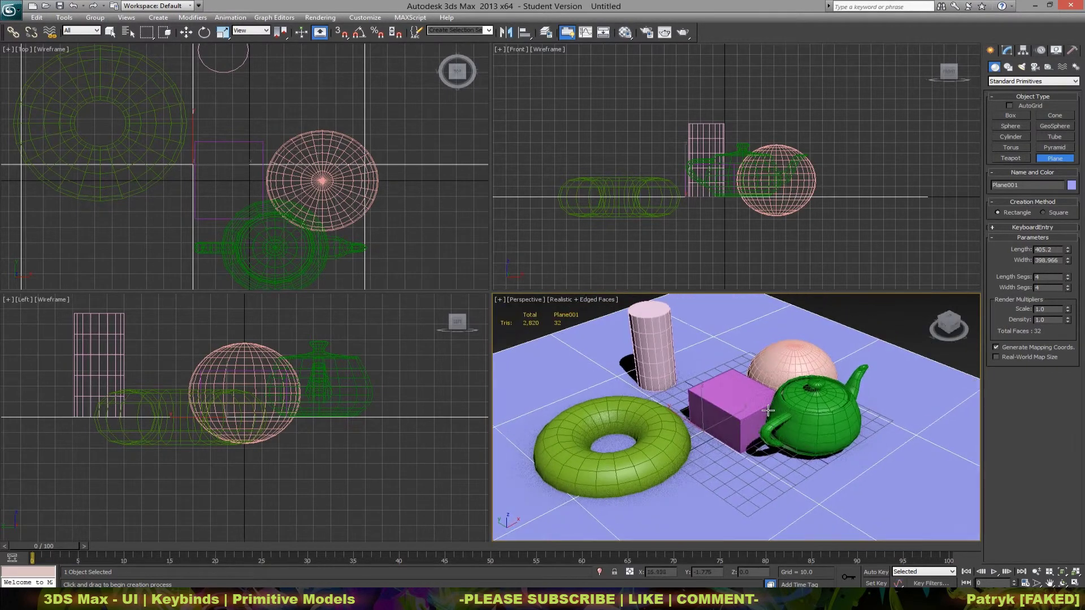
key("shift+q")
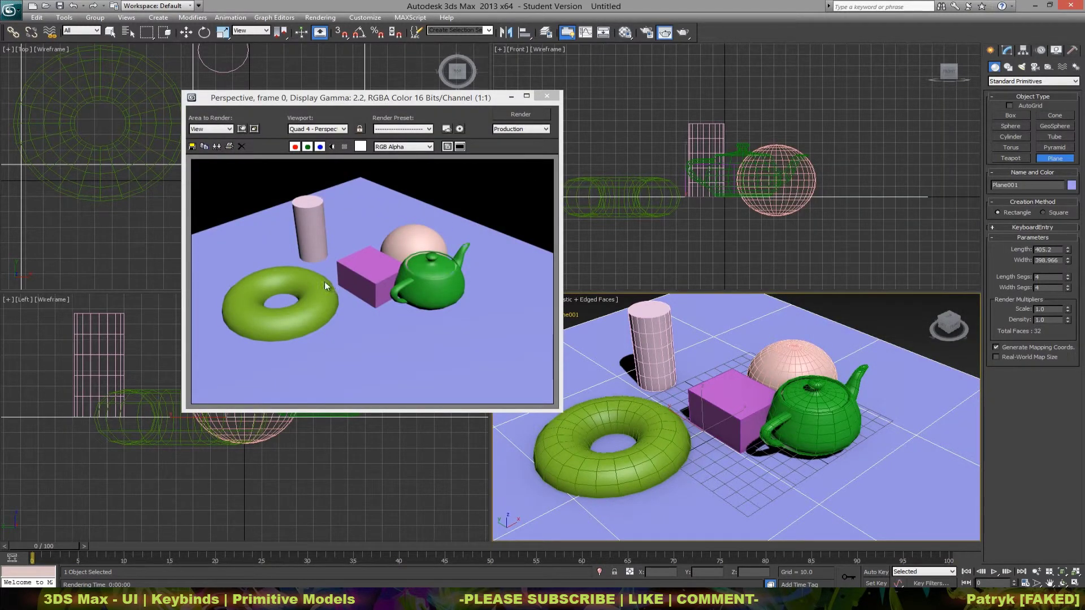
left_click(546, 95)
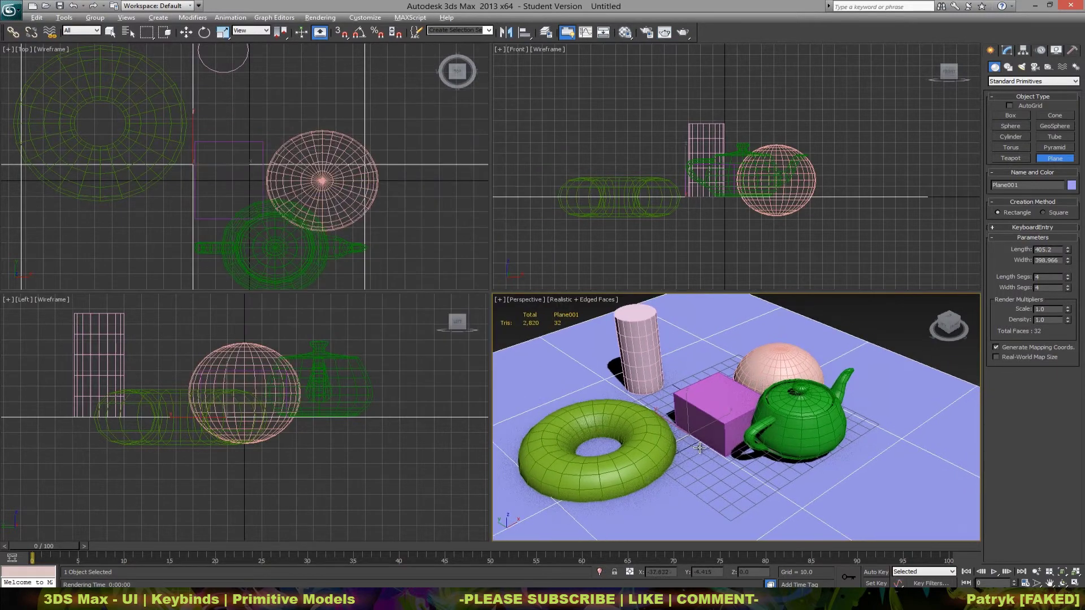
Step: Render the scene from beneath the plane, close the render, and bring the Perspective view back above the plane
middle_click_drag(706, 419, 705, 383, "alt")
key("shift+z")
key("shift+z")
key("shift+q")
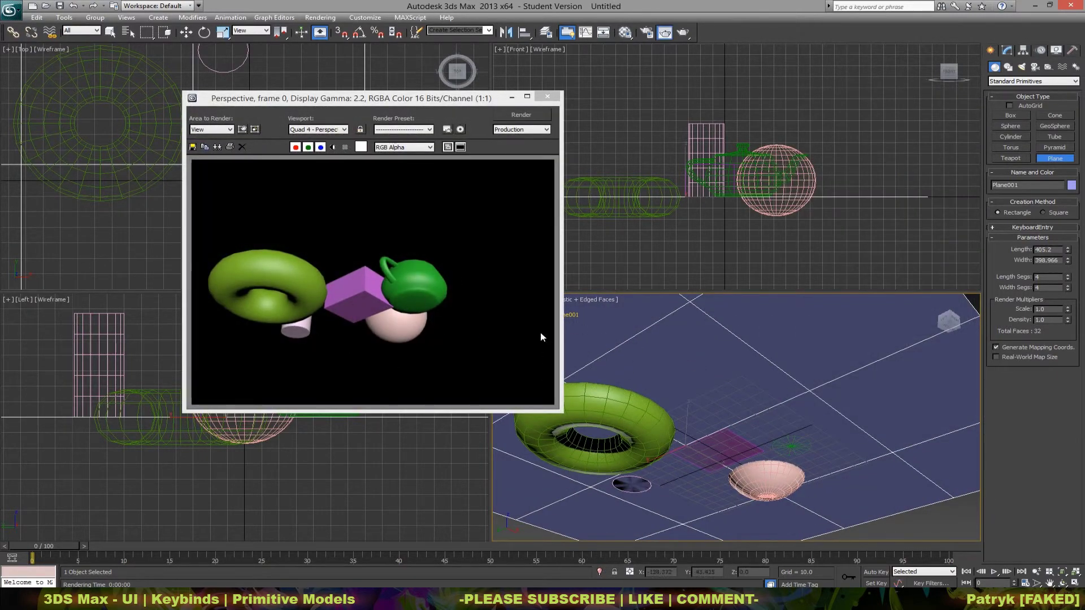
left_click(559, 98)
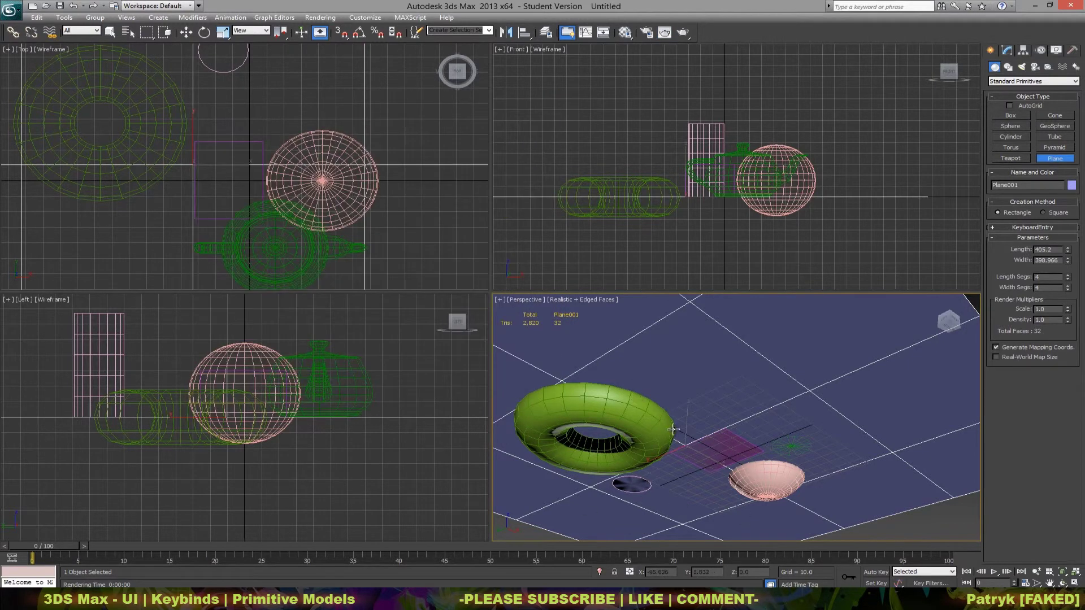
key("shift+z")
key("shift+z")
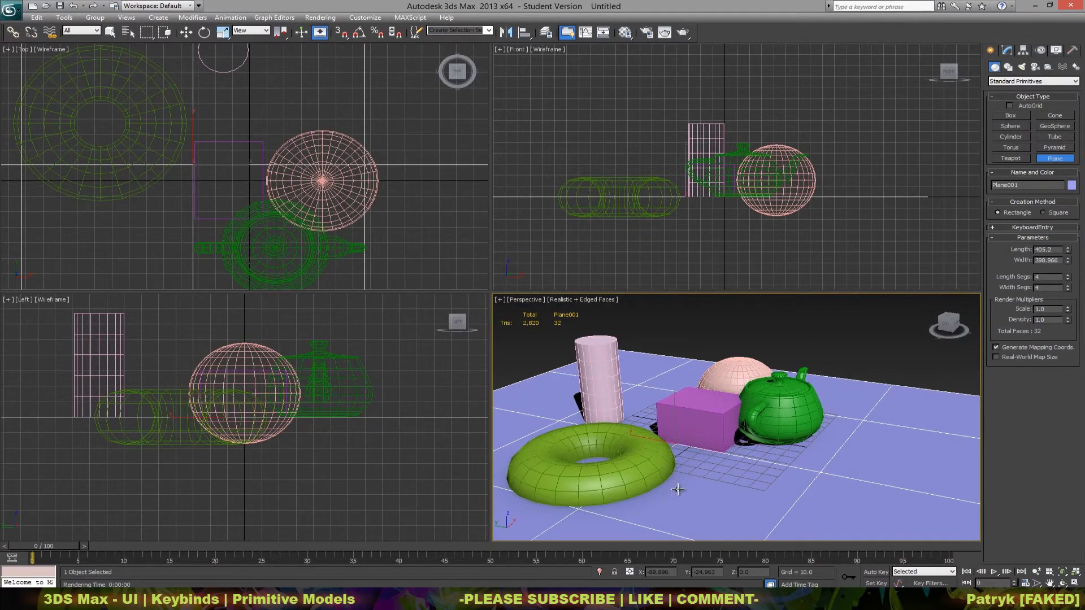
Step: Create a pyramid about 98.8 wide and 60.7 deep at the plane's edge, beyond the teapot
left_click(1055, 148)
middle_click_drag(735, 395, 706, 368, "alt")
left_click_drag(873, 424, 958, 362)
left_click(938, 304)
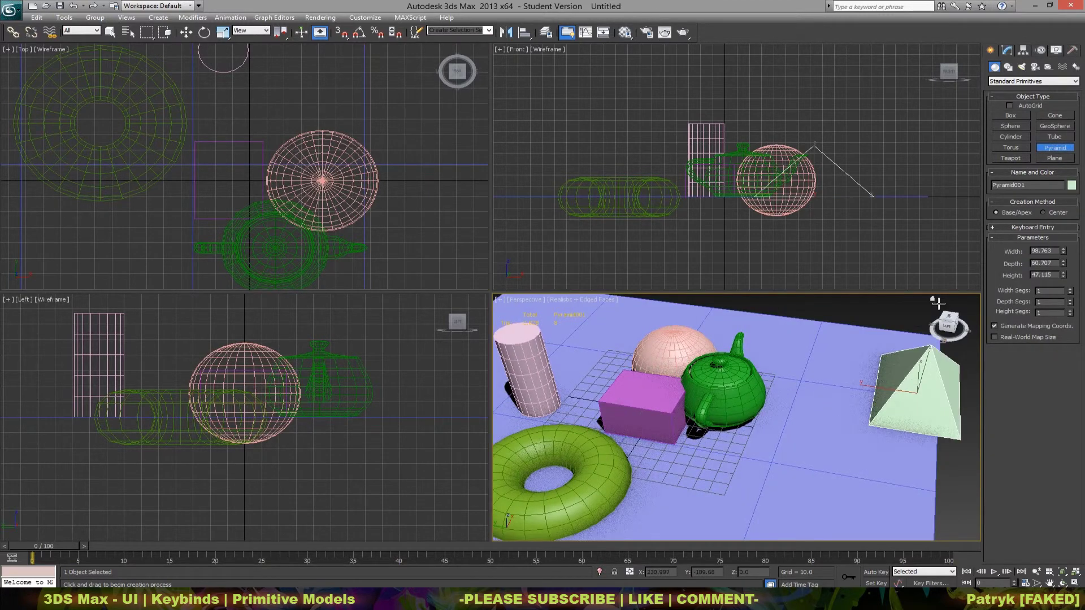
Step: Move the pyramid along the Y axis fully onto the plane, closer to the teapot
middle_click_drag(811, 404, 857, 453, "alt")
key("w")
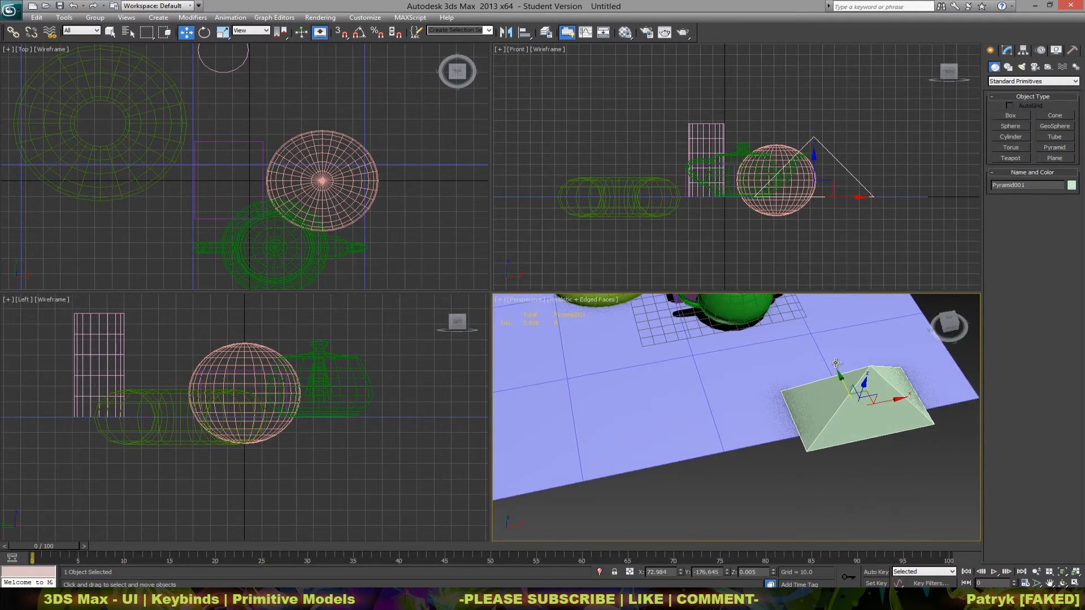
left_click_drag(840, 378, 829, 317)
middle_click_drag(828, 316, 939, 227, "alt")
Step: Create a large cone tapering to a point on the plane, on the far side of the cylinder
left_click(1054, 115)
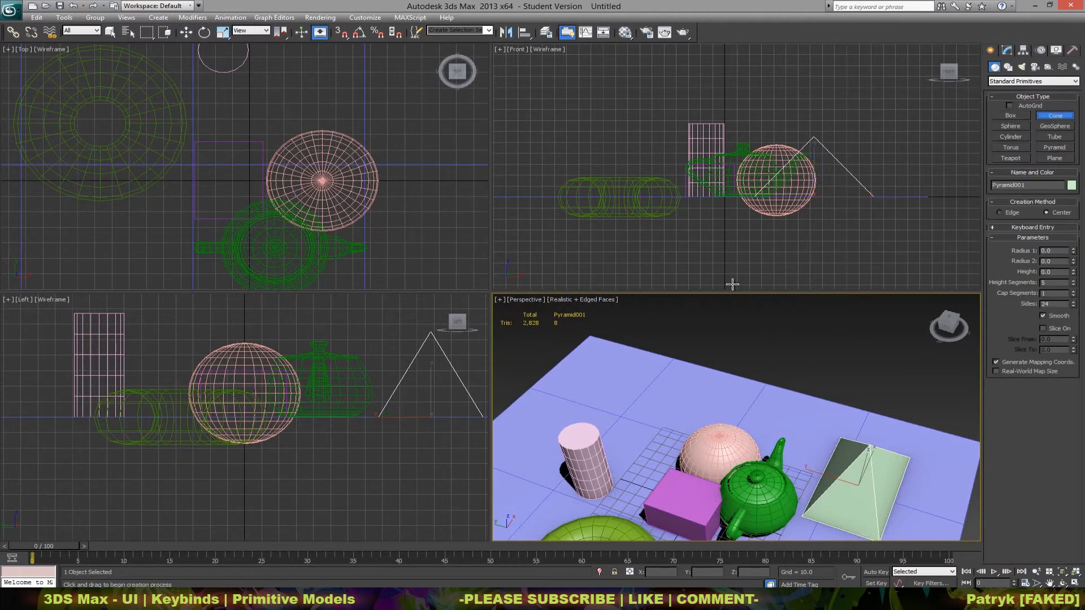
left_click_drag(626, 402, 650, 424)
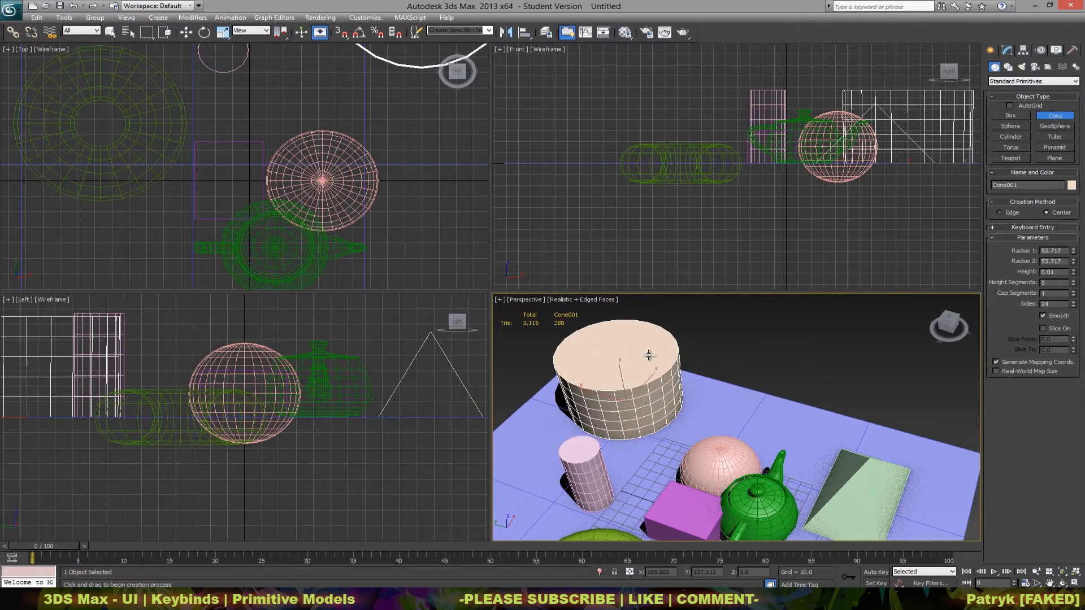
left_click(647, 416)
left_click(641, 401)
middle_click_drag(654, 405, 557, 362)
Step: Create a GeoSphere next to the sphere, raise it above the plane, and reposition it between the pyramid and the cone
left_click(1056, 129)
left_click_drag(700, 402, 744, 417)
mouse_move(792, 422)
middle_mouse_down()
mouse_move(834, 454)
mouse_move(791, 418)
middle_mouse_up()
key("w")
left_click_drag(751, 396, 749, 347)
left_click_drag(752, 403, 707, 363)
Step: Create a tube with radii of about 41.3 and 62.3 and a height of about 61.5 behind the teapot
middle_click_drag(707, 363, 968, 417, "alt")
scroll(876, 445, "down", 2)
scroll(876, 445, "up", 4)
middle_click_drag(876, 446, 871, 389, "alt")
middle_click_drag(709, 398, 682, 381, "alt")
left_click(1055, 137)
left_click_drag(671, 387, 690, 360)
left_click(690, 324)
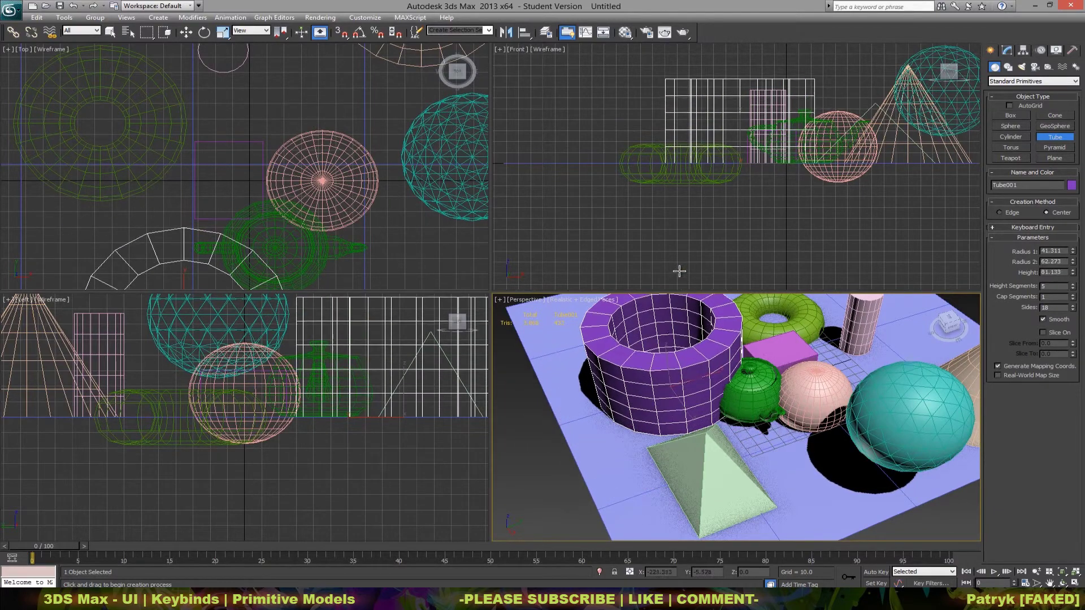
Step: Maximize the Perspective viewport and orbit around the complete set of primitives
middle_click_drag(815, 423, 698, 273, "alt")
key("alt+w")
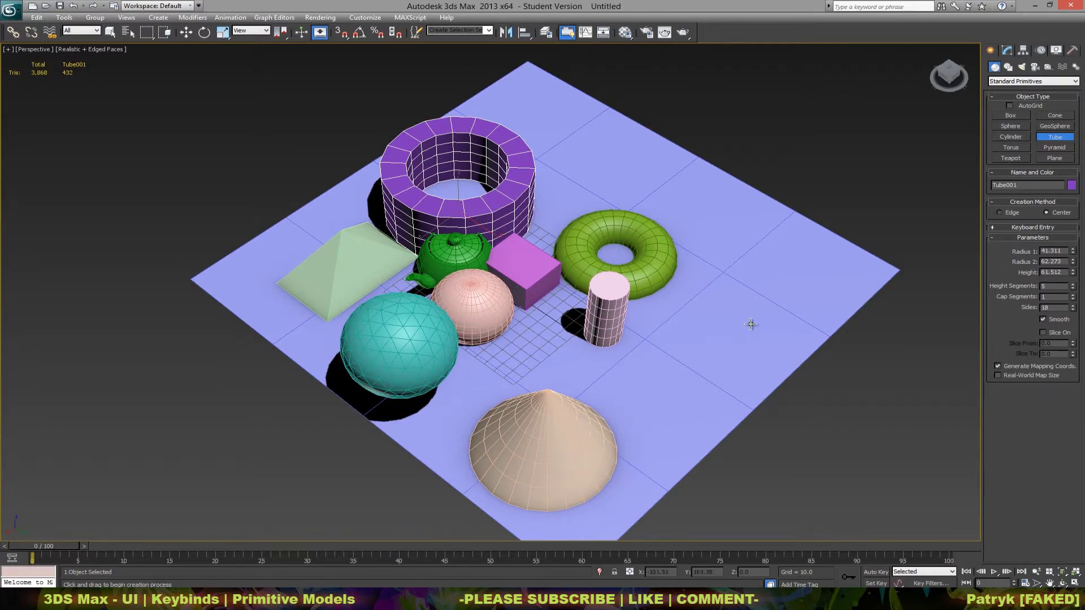
middle_click_drag(751, 322, 573, 326, "alt")
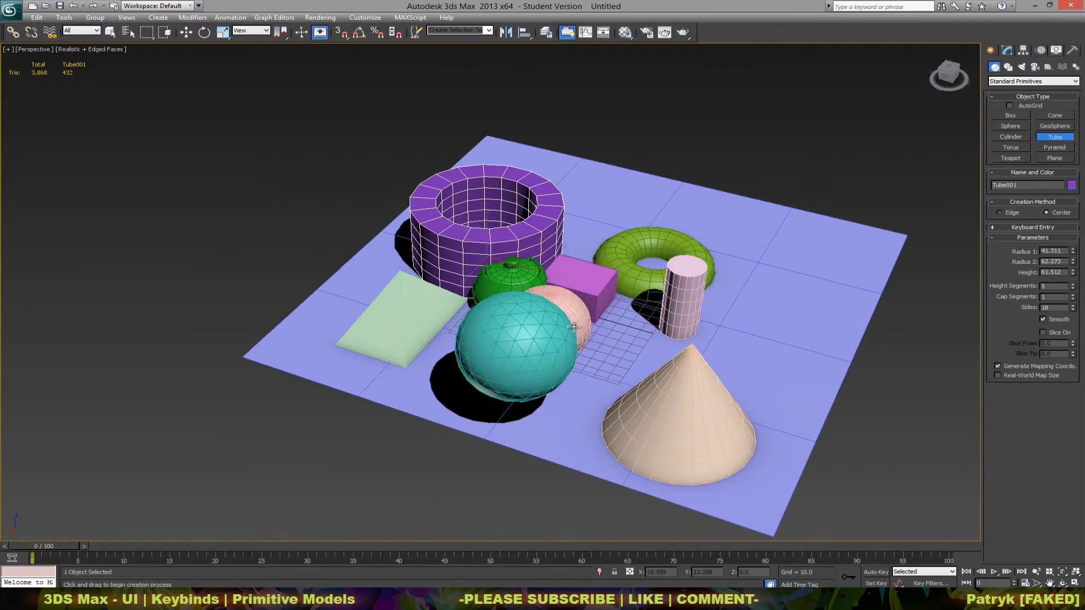